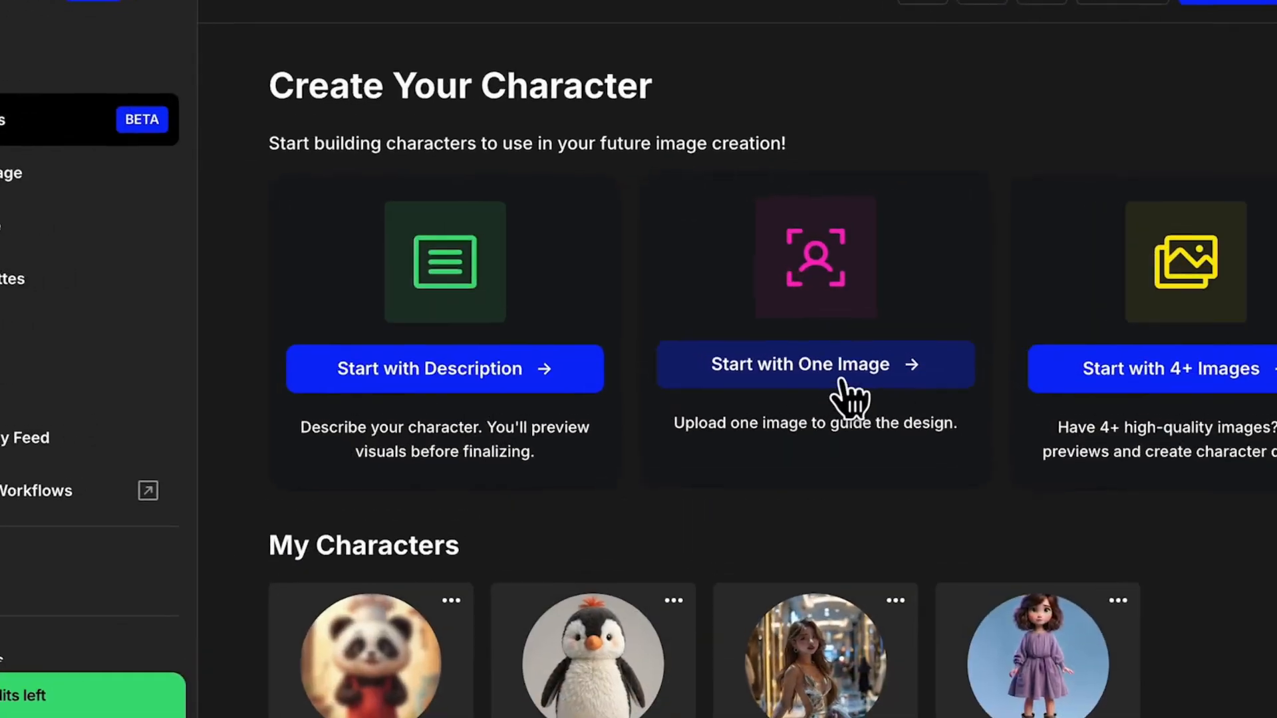
- Open the Characters page and look over the creation options, the saved characters and the Character Library
{"action": "scroll", "coordinate": [971, 528], "scroll_direction": "down", "scroll_amount": 12}
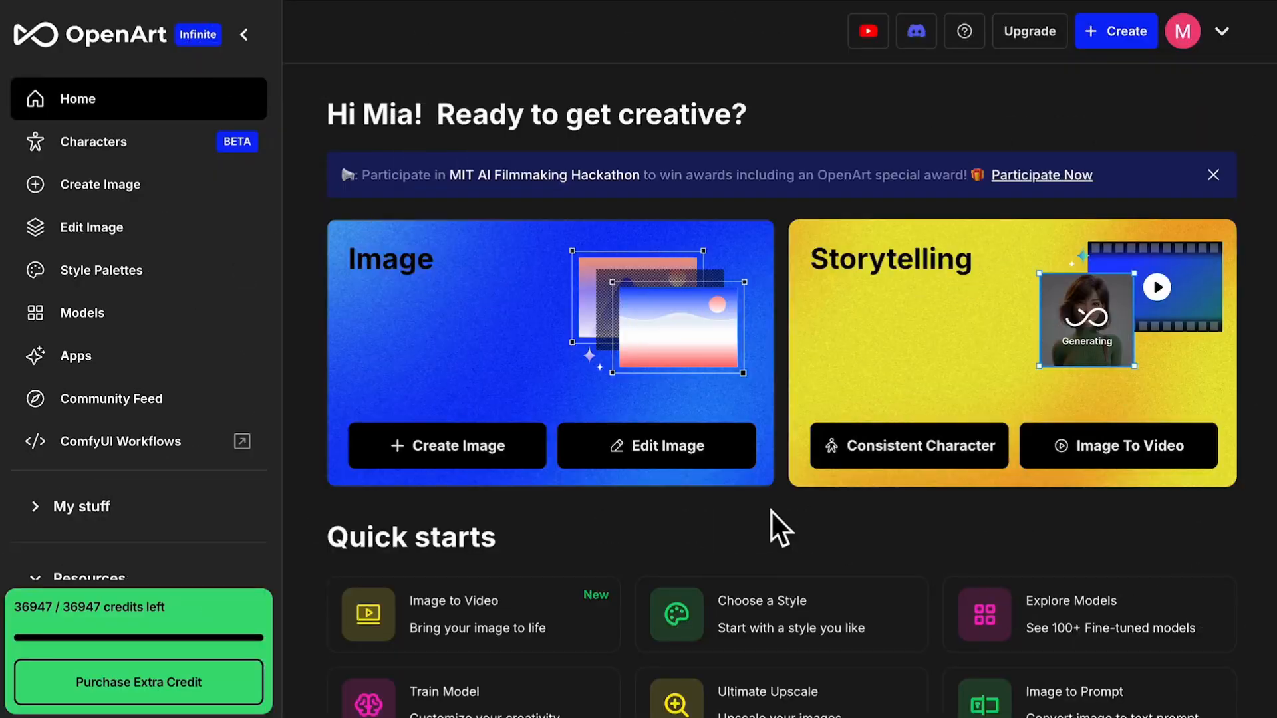
{"action": "left_click", "coordinate": [121, 161]}
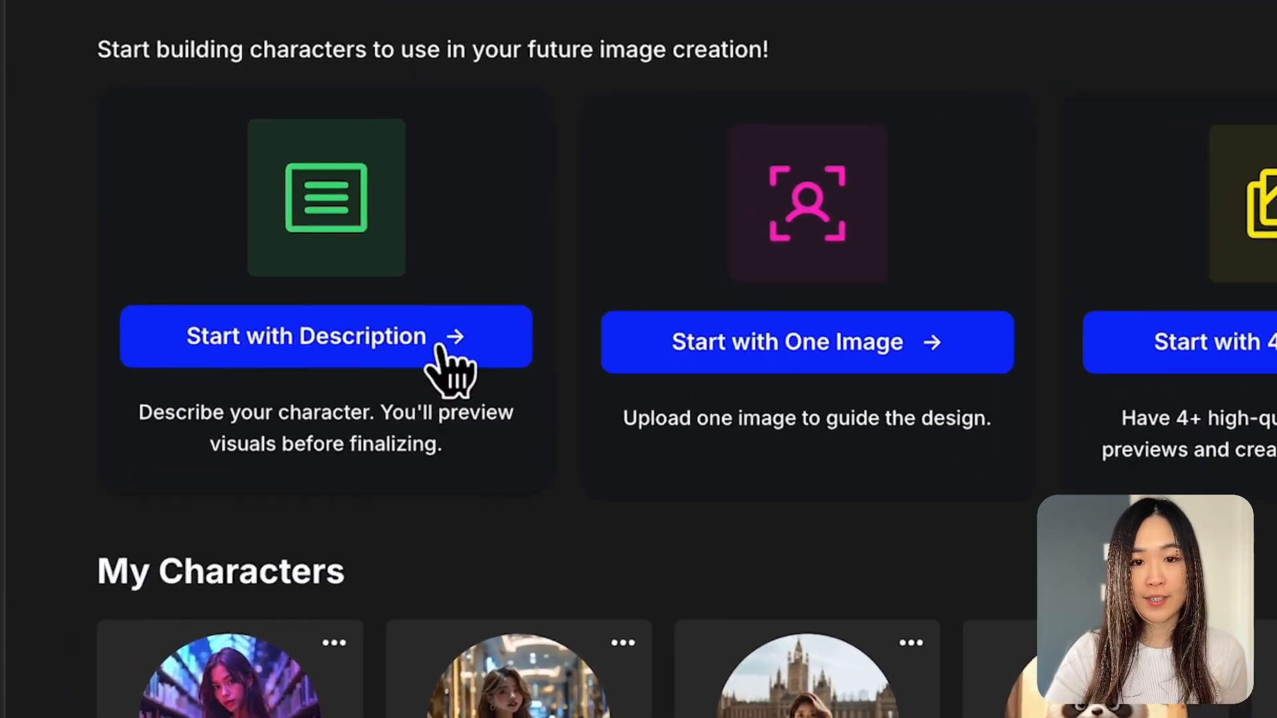
{"action": "left_click", "coordinate": [369, 359]}
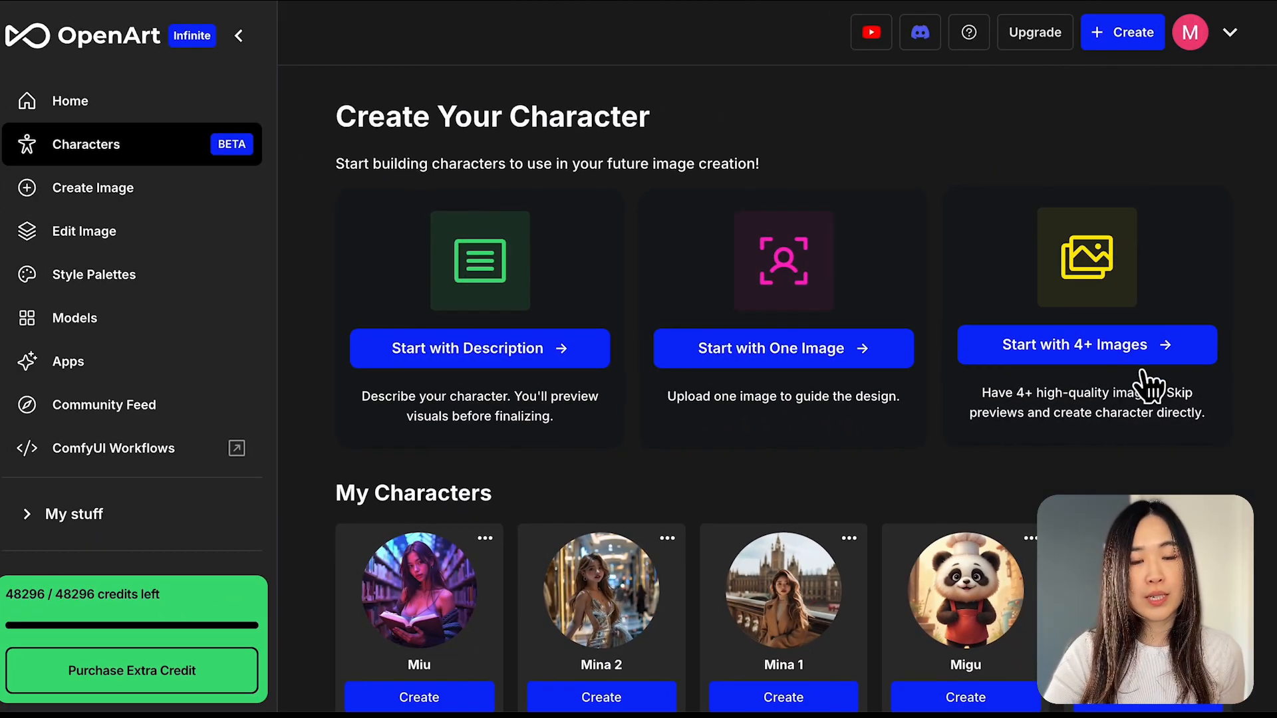
{"action": "scroll", "coordinate": [728, 526], "scroll_direction": "down", "scroll_amount": 3}
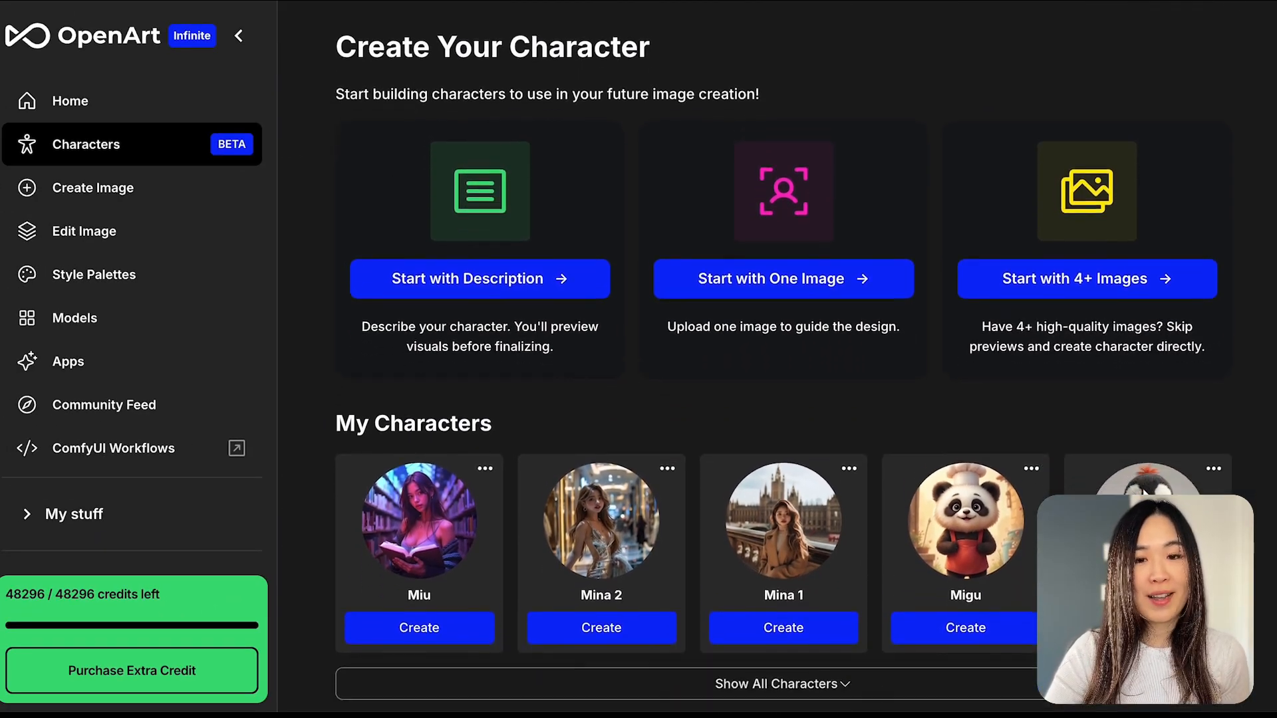
{"action": "scroll", "coordinate": [728, 525], "scroll_direction": "down", "scroll_amount": 7}
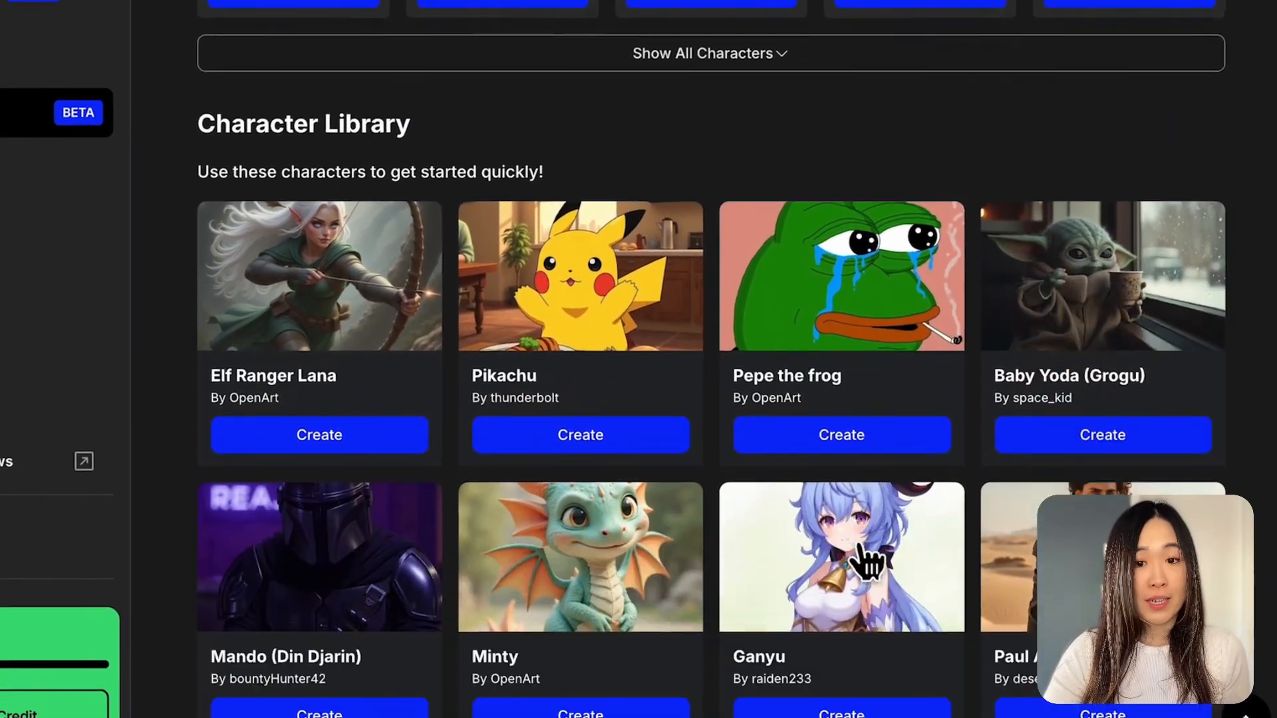
{"action": "scroll", "coordinate": [864, 562], "scroll_direction": "down", "scroll_amount": 2}
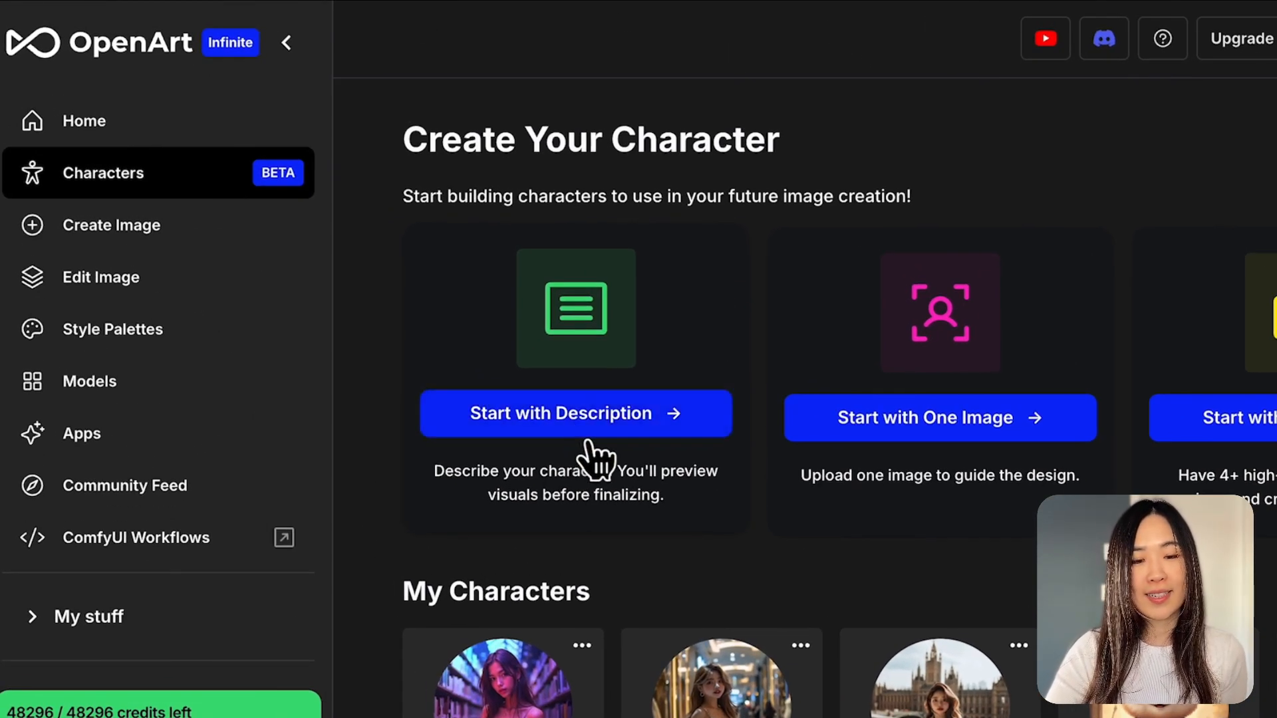
- Start a new character from a description and name it Migu
{"action": "left_click", "coordinate": [599, 429]}
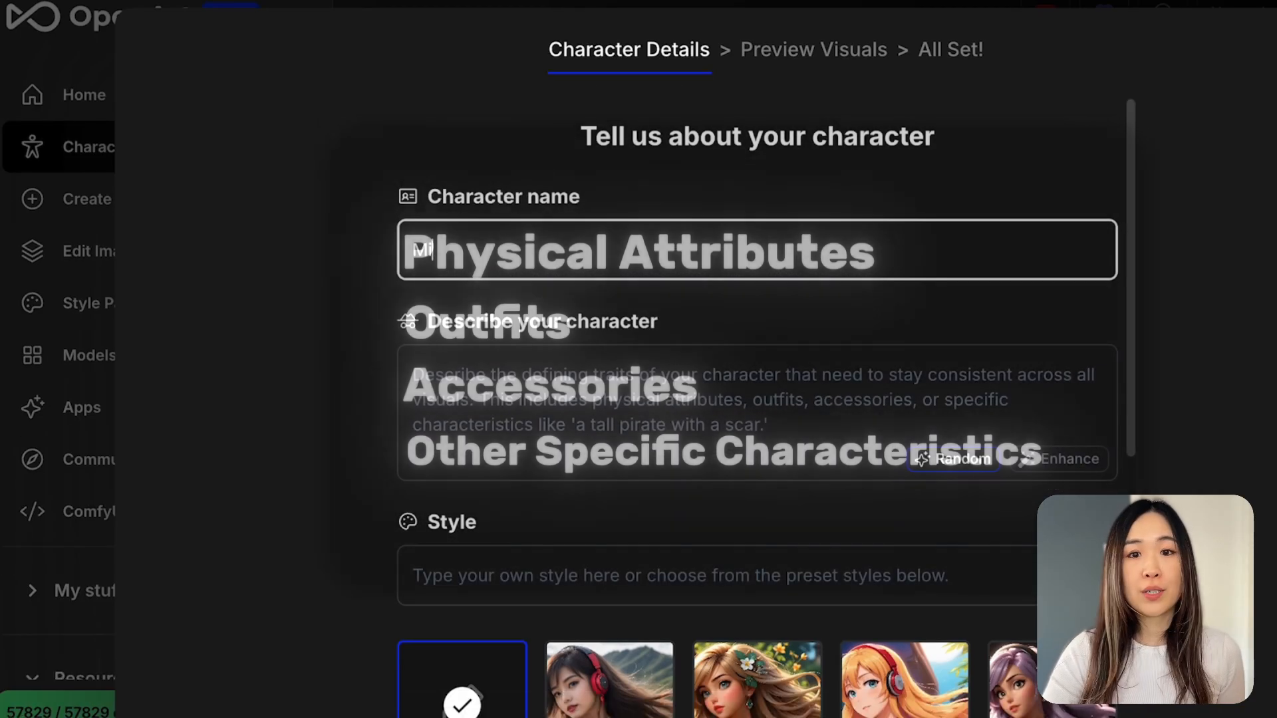
{"action": "type", "text": "Migu"}
{"action": "scroll", "coordinate": [823, 426], "scroll_direction": "down", "scroll_amount": 1}
- Describe Migu as a cartoon panda with round black eyes, a white chef's hat and a red apron, and enhance the description
{"action": "left_click", "coordinate": [823, 425]}
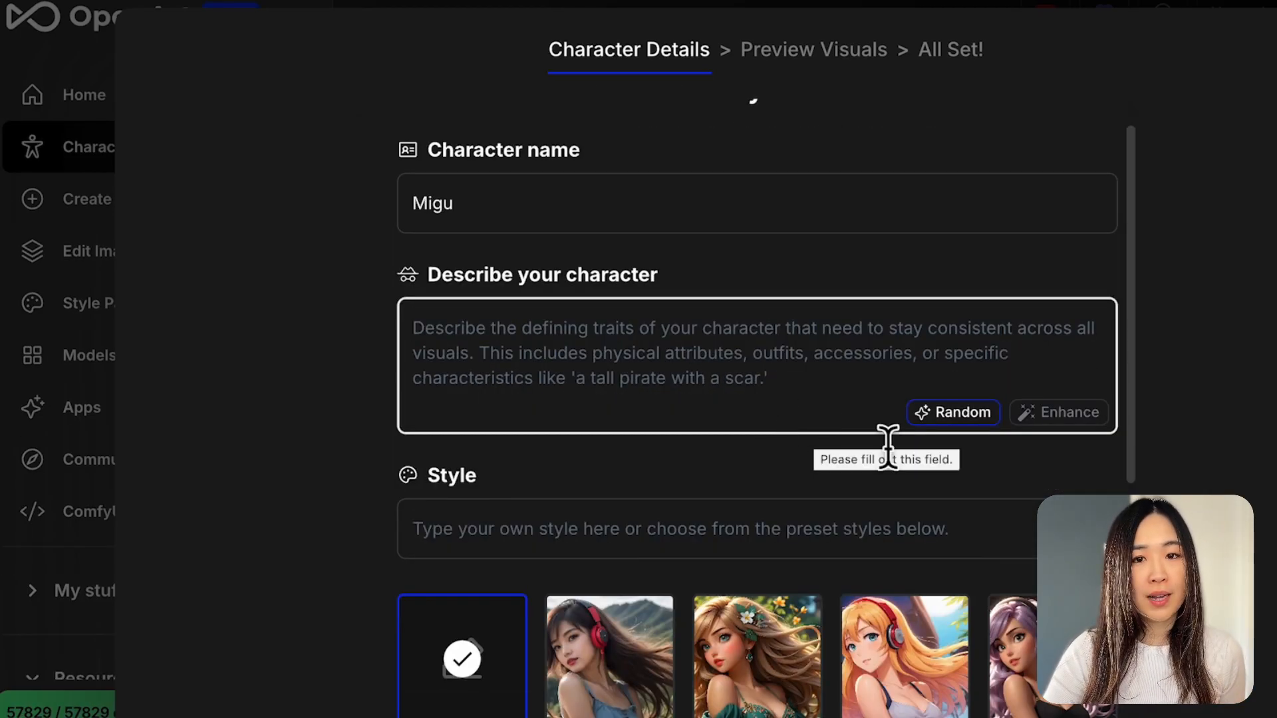
{"action": "left_click", "coordinate": [950, 426]}
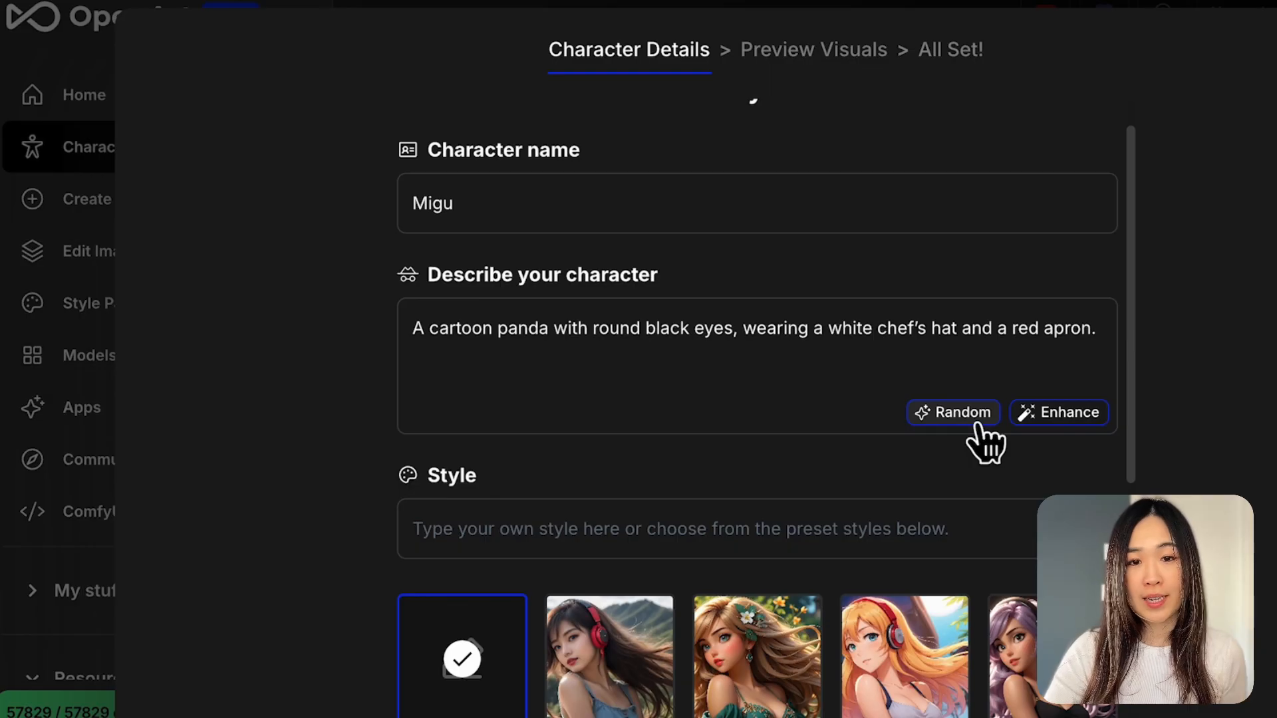
{"action": "left_click", "coordinate": [1080, 415]}
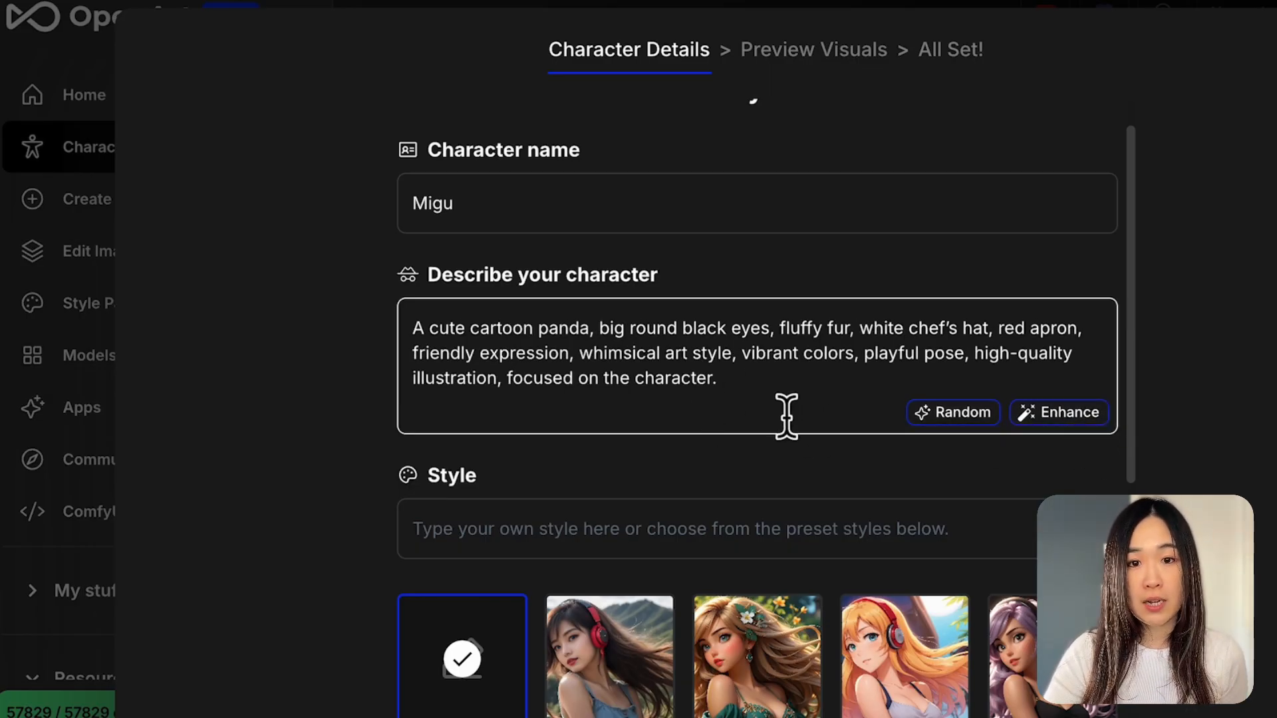
- Choose the Digital Art preset as the character's style
{"action": "scroll", "coordinate": [733, 485], "scroll_direction": "down", "scroll_amount": 2}
{"action": "left_click", "coordinate": [650, 468]}
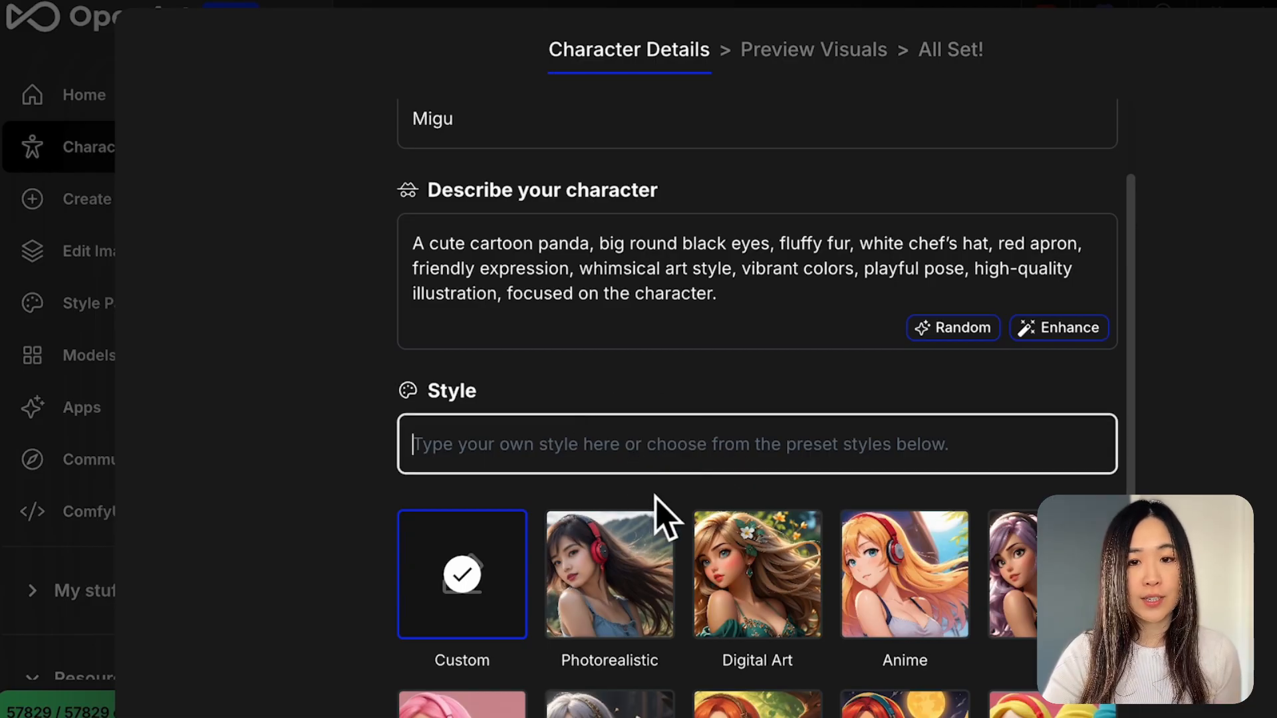
{"action": "scroll", "coordinate": [656, 502], "scroll_direction": "down", "scroll_amount": 4}
{"action": "scroll", "coordinate": [898, 432], "scroll_direction": "up", "scroll_amount": 3}
{"action": "left_click", "coordinate": [762, 355]}
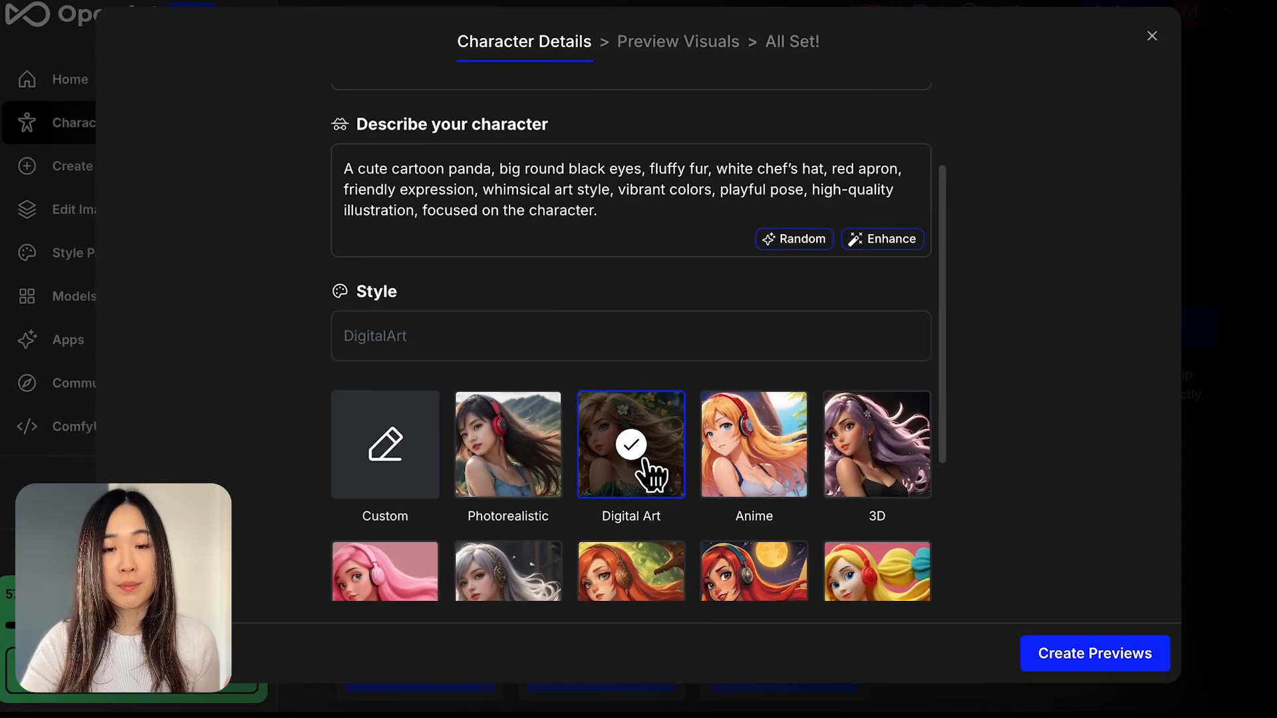
- Generate the character previews and create the character from the middle panda visual
{"action": "scroll", "coordinate": [643, 471], "scroll_direction": "up", "scroll_amount": 3}
{"action": "left_click", "coordinate": [1088, 659]}
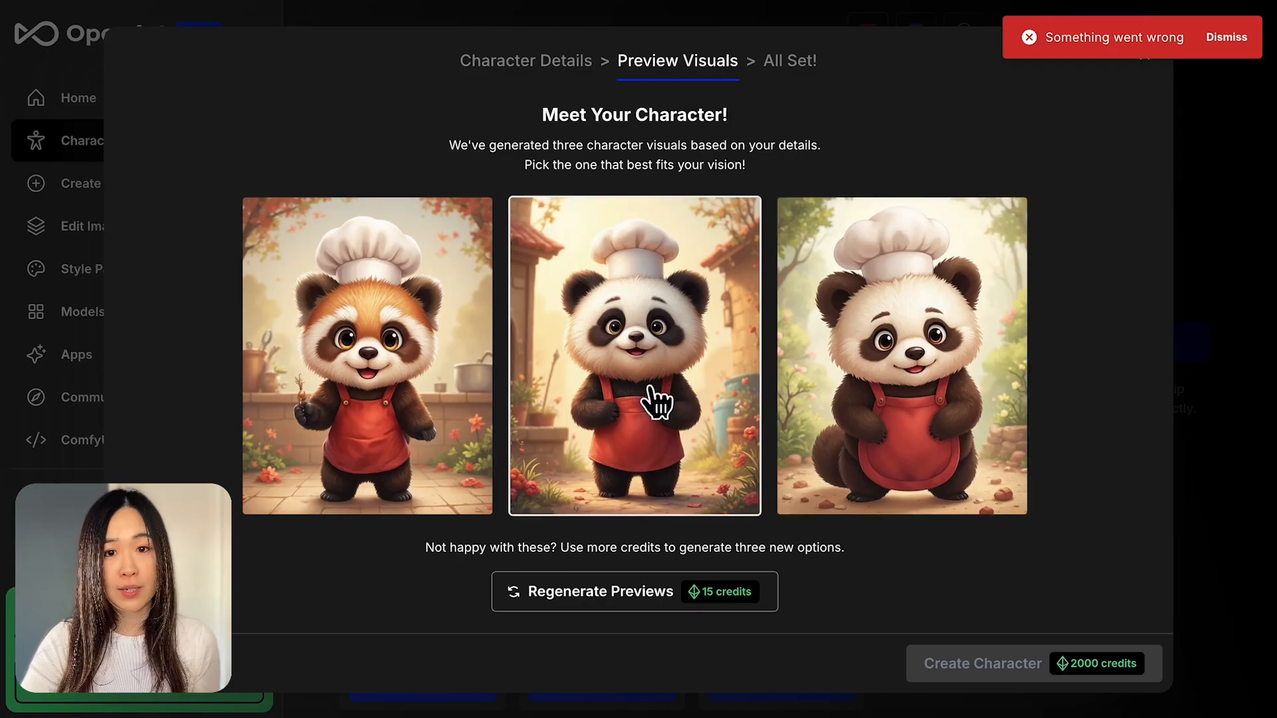
{"action": "left_click", "coordinate": [654, 386]}
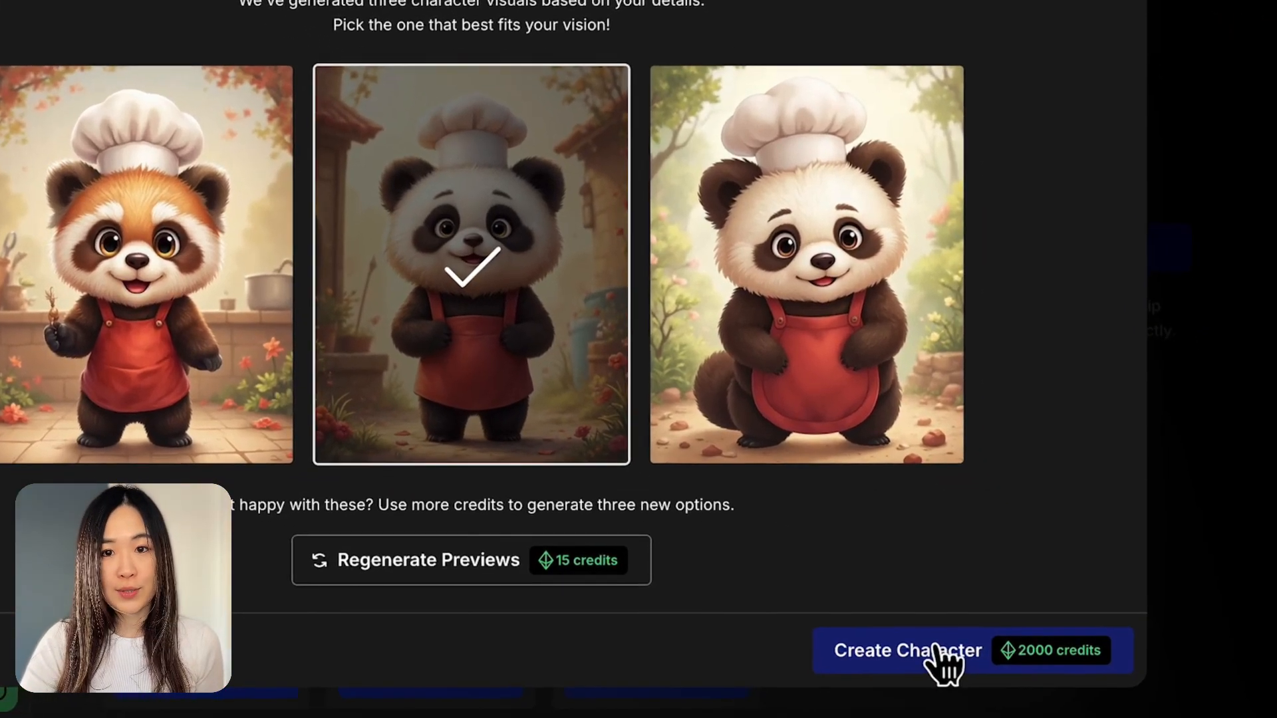
{"action": "left_click", "coordinate": [997, 663]}
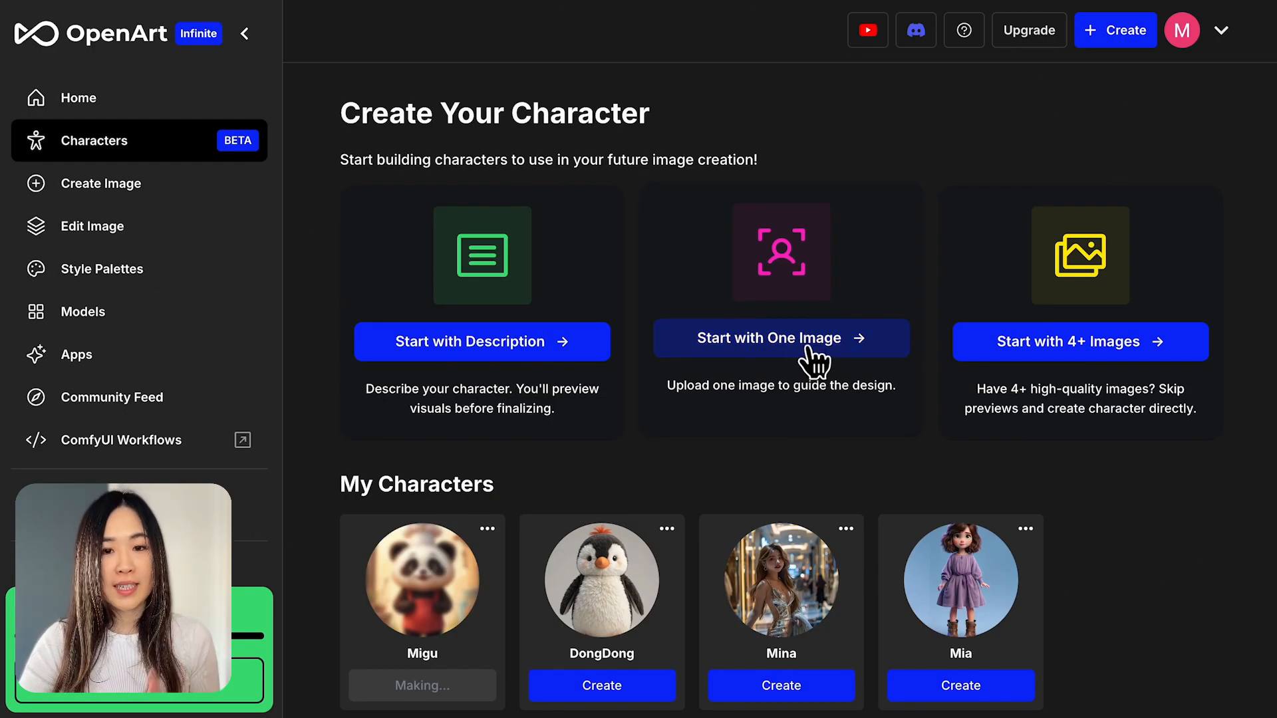
- Start creating another character from one reference image
{"action": "left_click", "coordinate": [811, 352]}
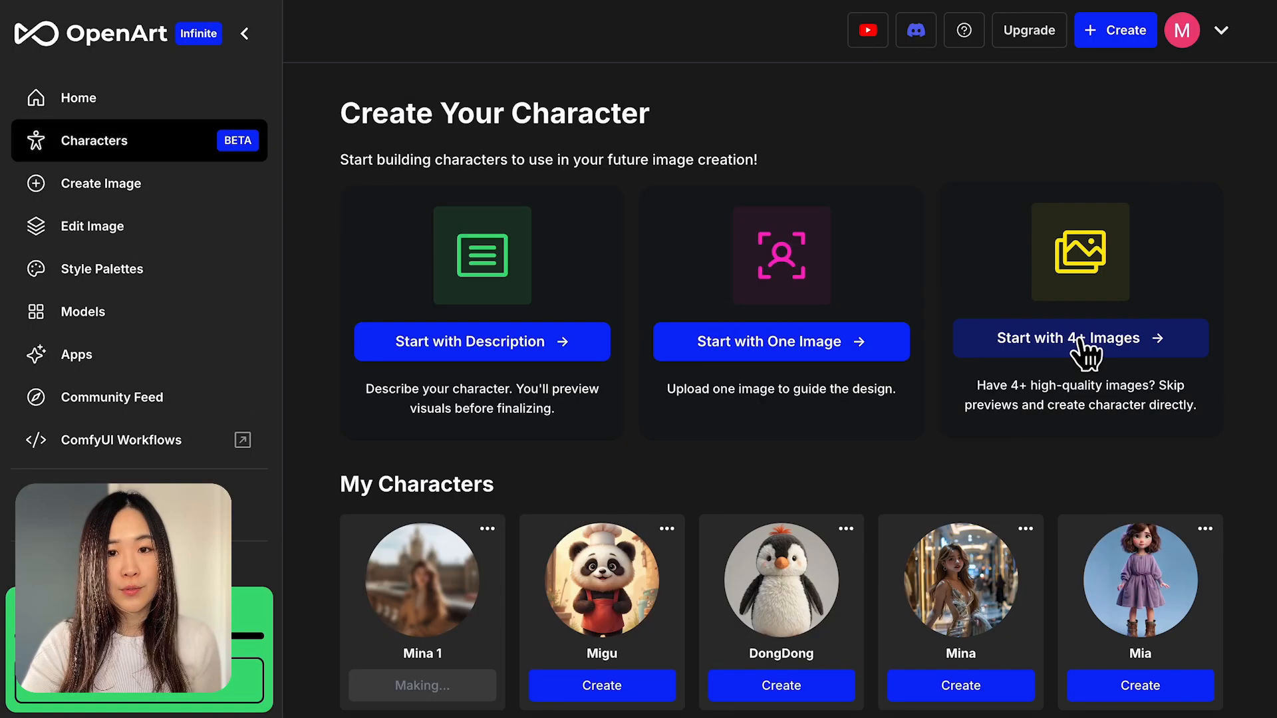
- Create two characters from multiple reference images, one with five photos and one named Mina 2 with six images
{"action": "left_click", "coordinate": [1089, 345]}
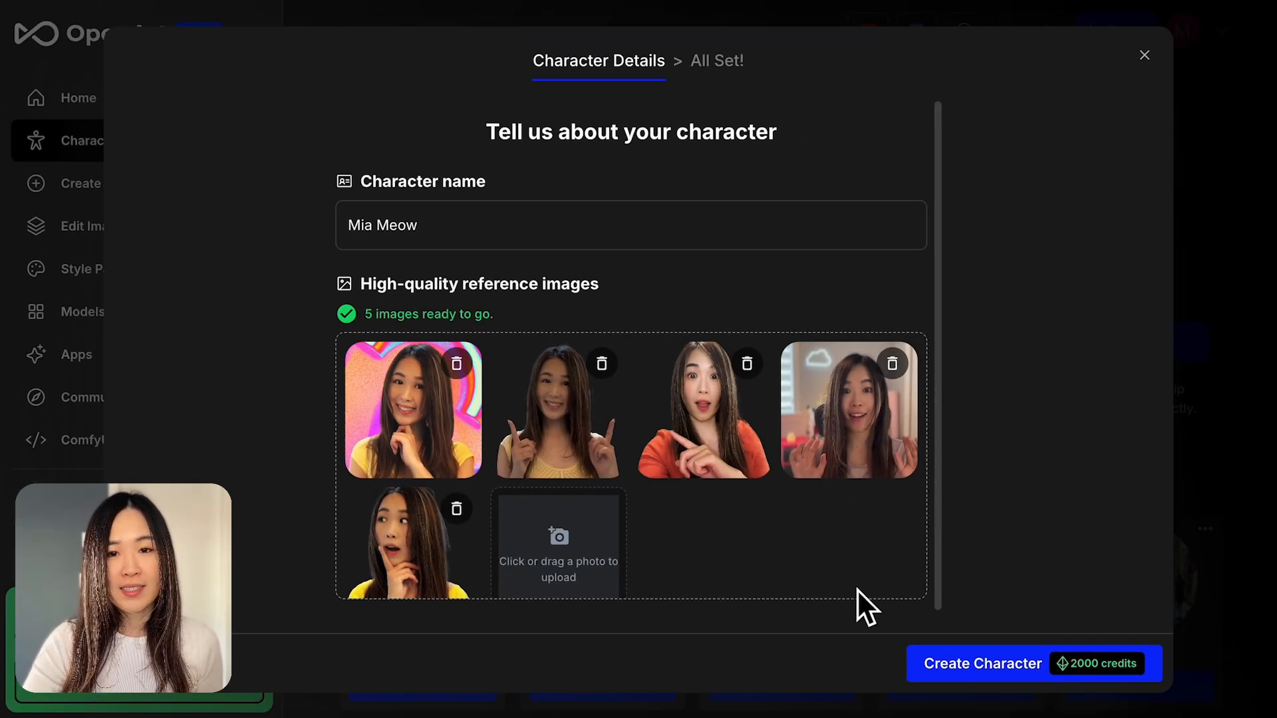
{"action": "left_click", "coordinate": [999, 663]}
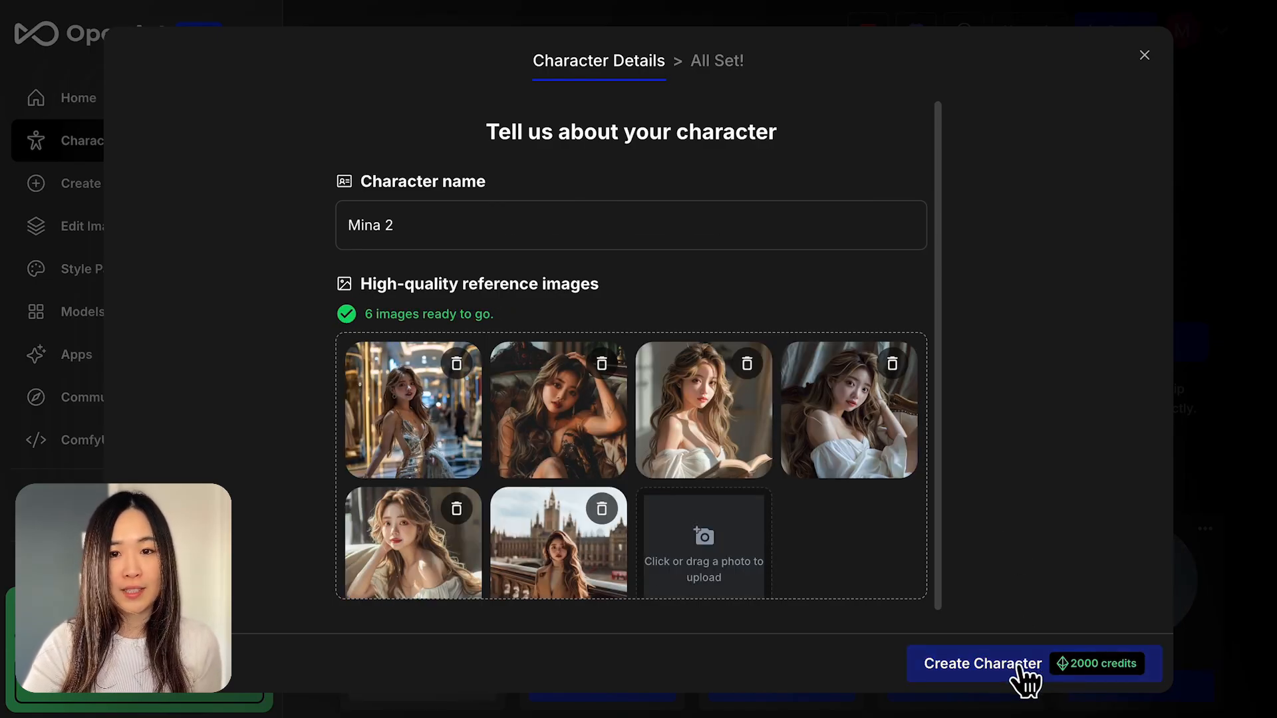
{"action": "left_click", "coordinate": [1018, 665]}
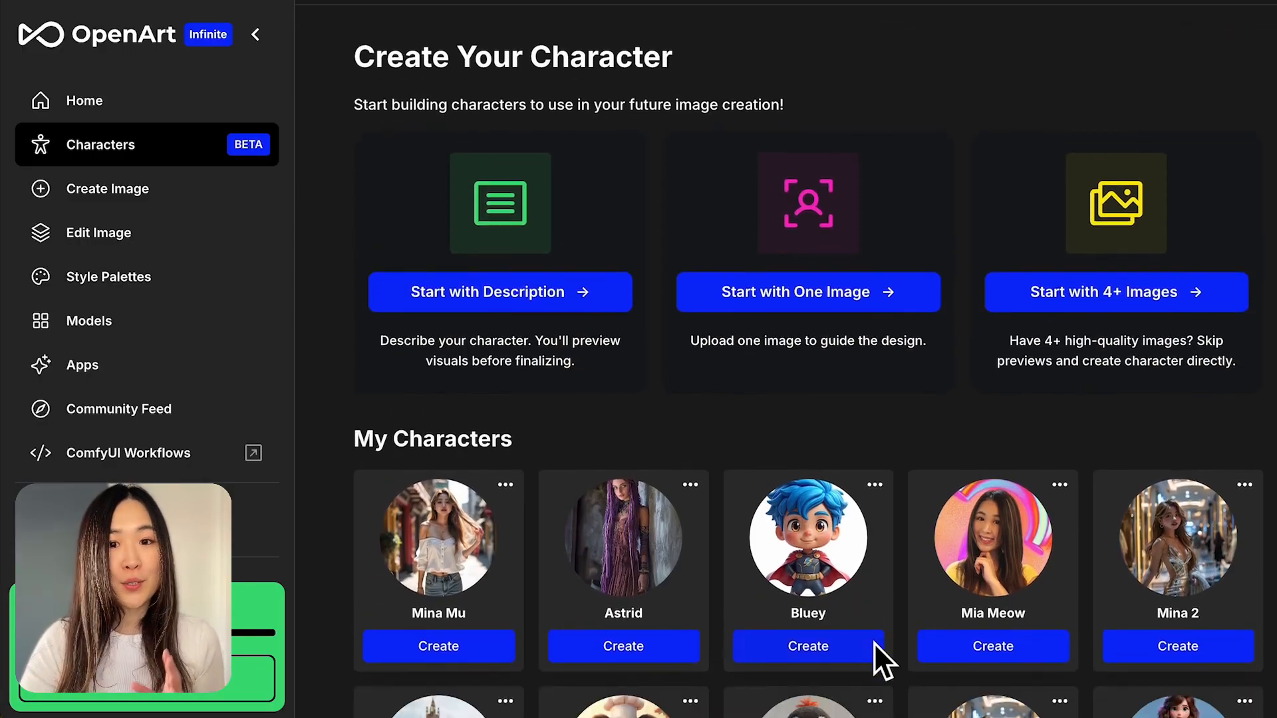
- Start image creation with the panda character Migu from the My Characters list
{"action": "scroll", "coordinate": [874, 643], "scroll_direction": "down", "scroll_amount": 3}
{"action": "scroll", "coordinate": [874, 642], "scroll_direction": "down", "scroll_amount": 1}
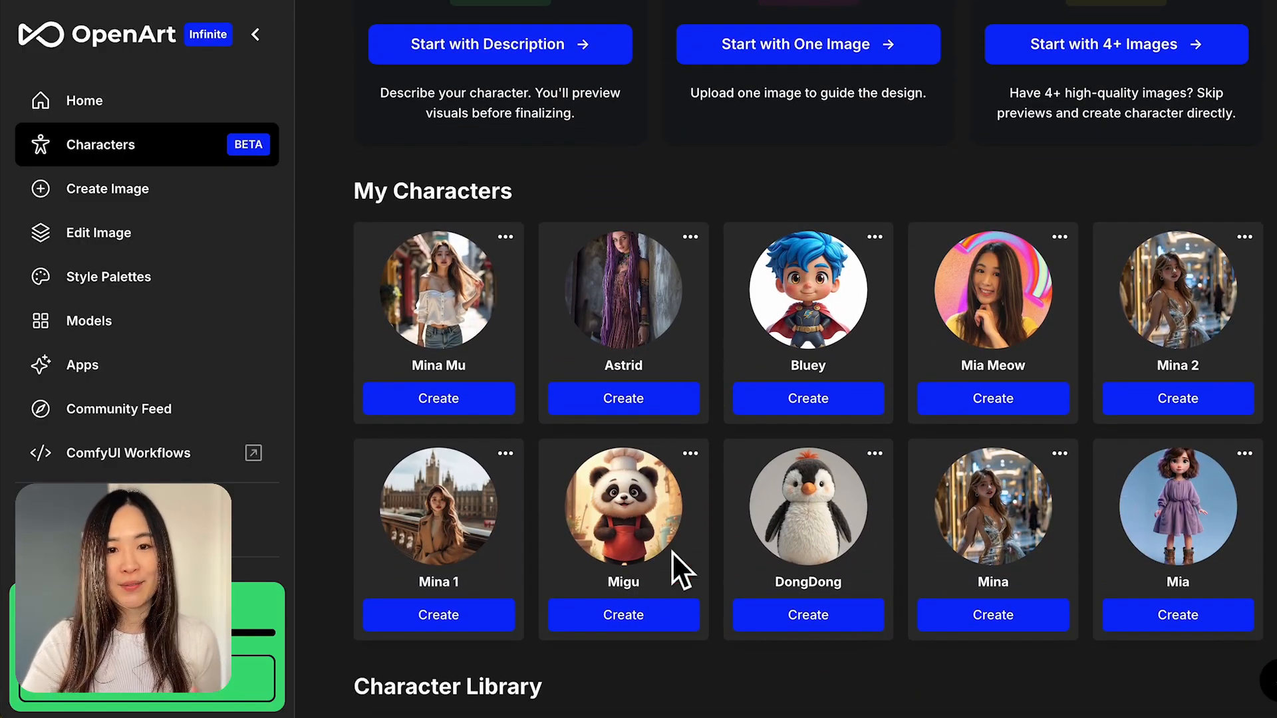
{"action": "left_click", "coordinate": [632, 613]}
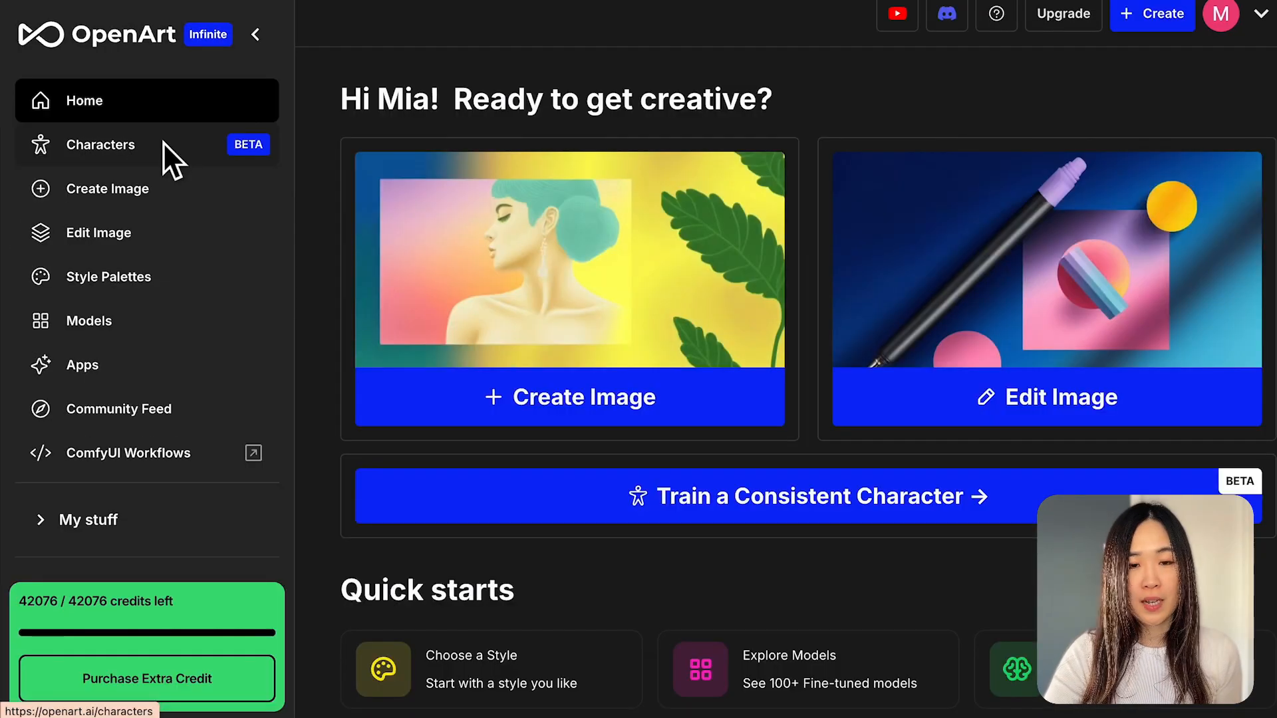
- Open the image creation page and switch its model to the Migu character
{"action": "left_click", "coordinate": [145, 187]}
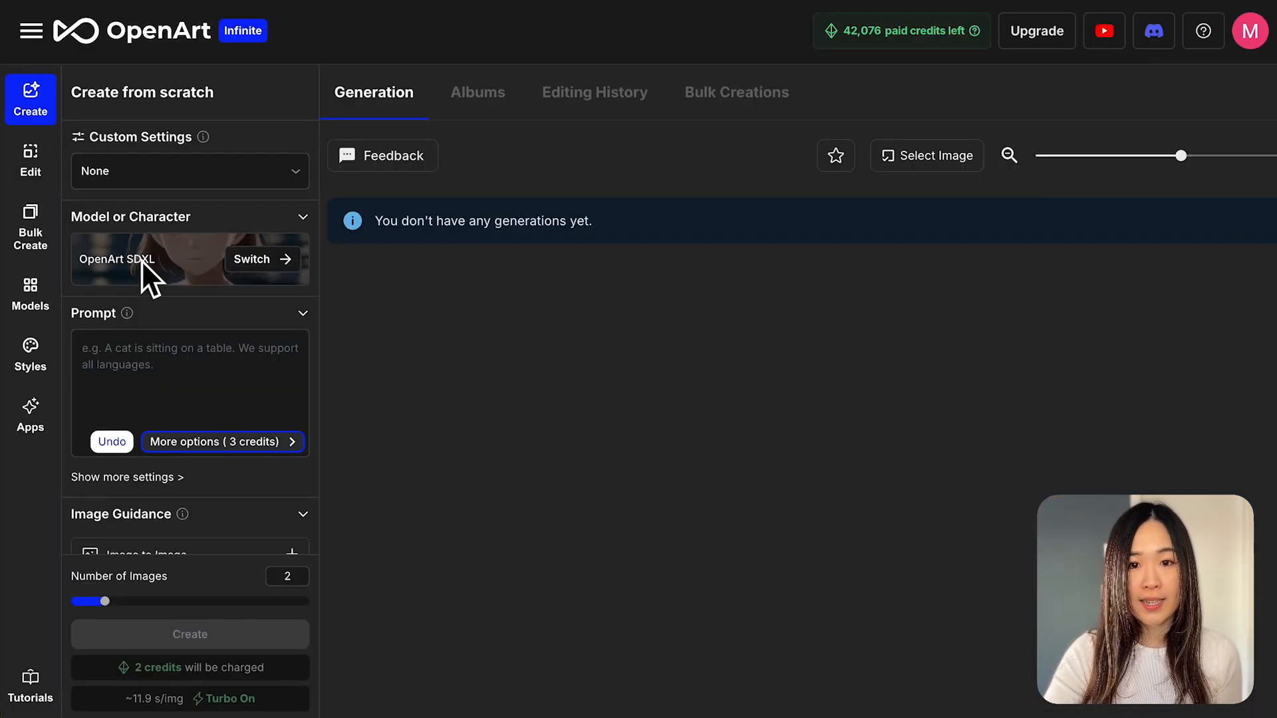
{"action": "left_click", "coordinate": [280, 265]}
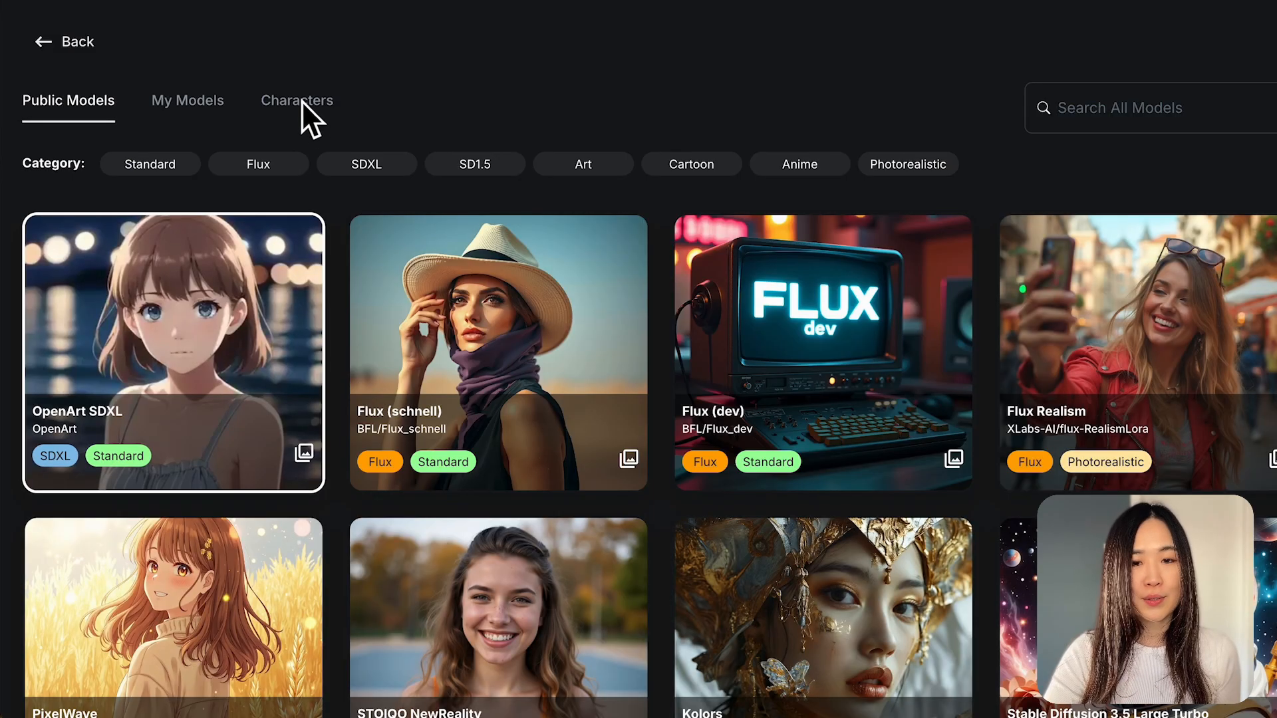
{"action": "left_click", "coordinate": [299, 102]}
{"action": "scroll", "coordinate": [598, 399], "scroll_direction": "down", "scroll_amount": 1}
{"action": "left_click", "coordinate": [827, 580]}
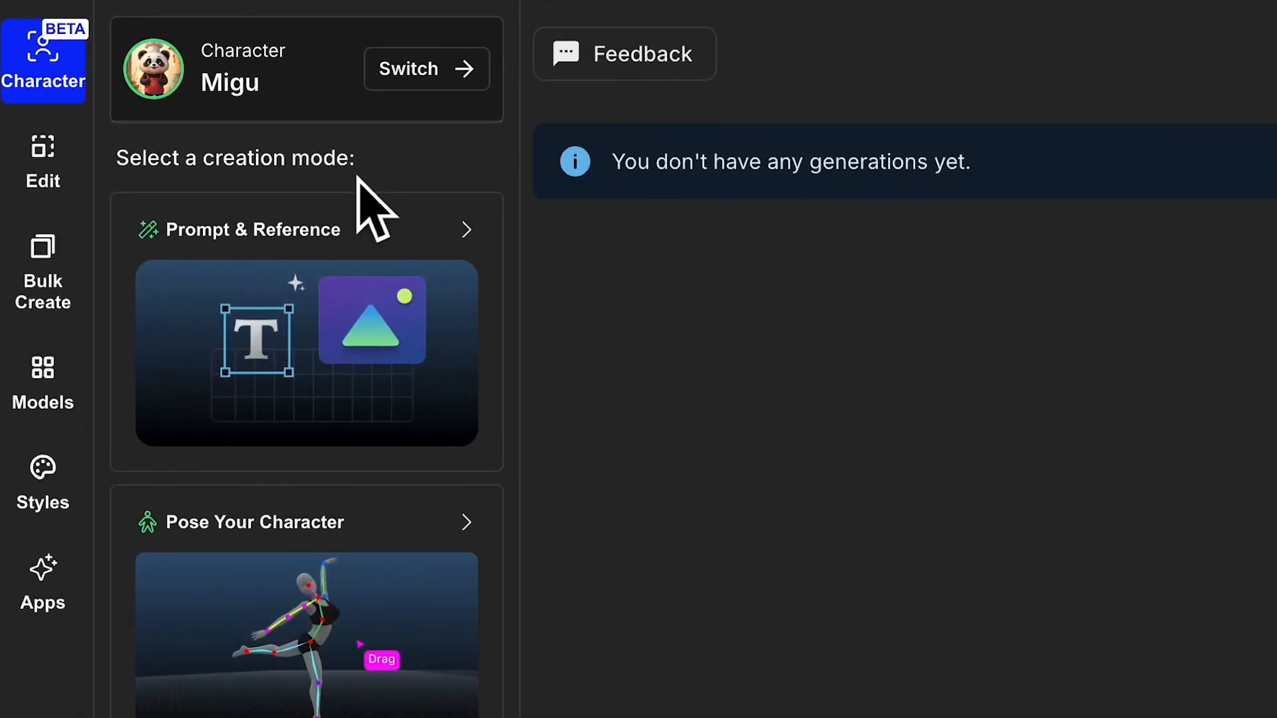
- Review the creation modes for Migu, choose Prompt & Reference and expand the prompt section
{"action": "scroll", "coordinate": [490, 480], "scroll_direction": "down", "scroll_amount": 4}
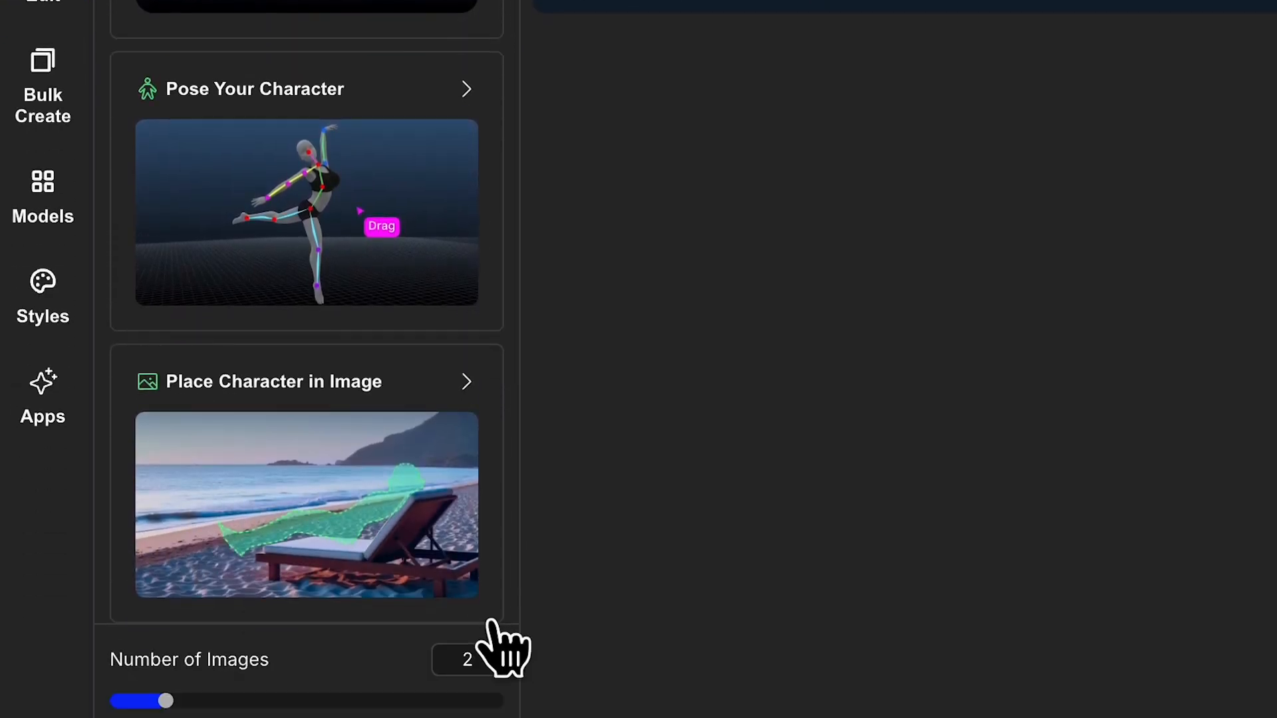
{"action": "scroll", "coordinate": [506, 641], "scroll_direction": "up", "scroll_amount": 4}
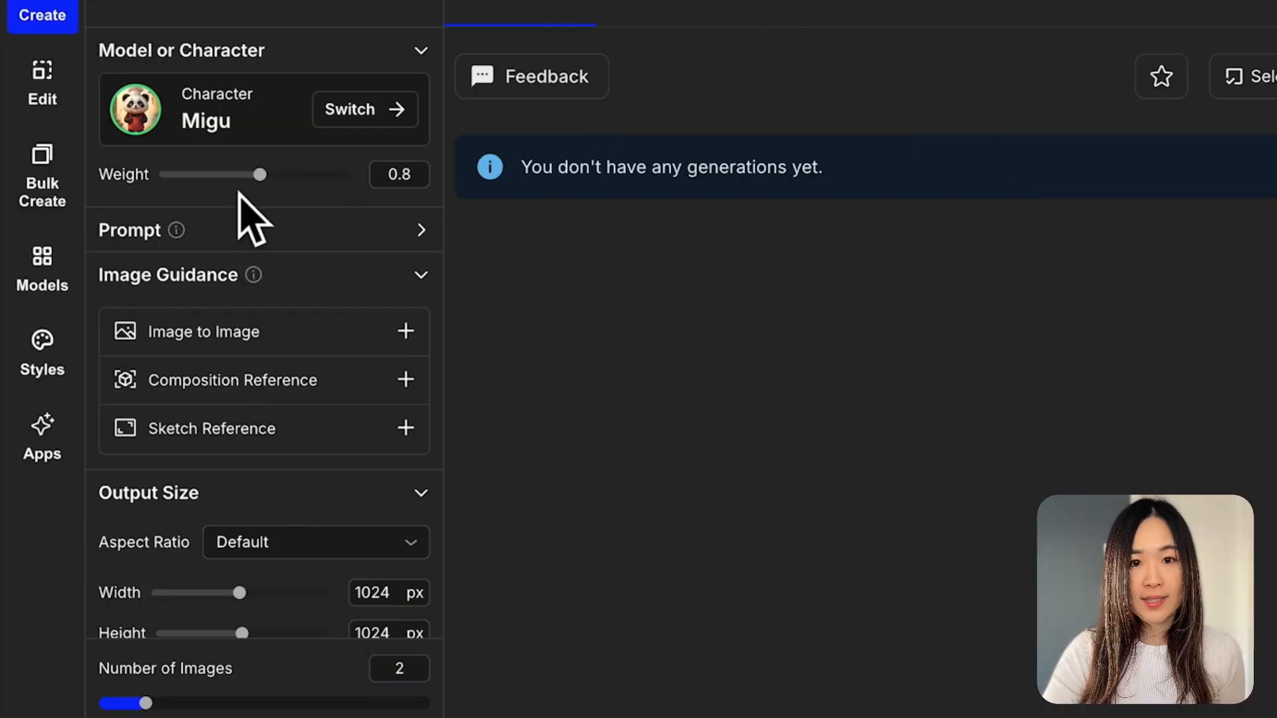
{"action": "left_click", "coordinate": [300, 228]}
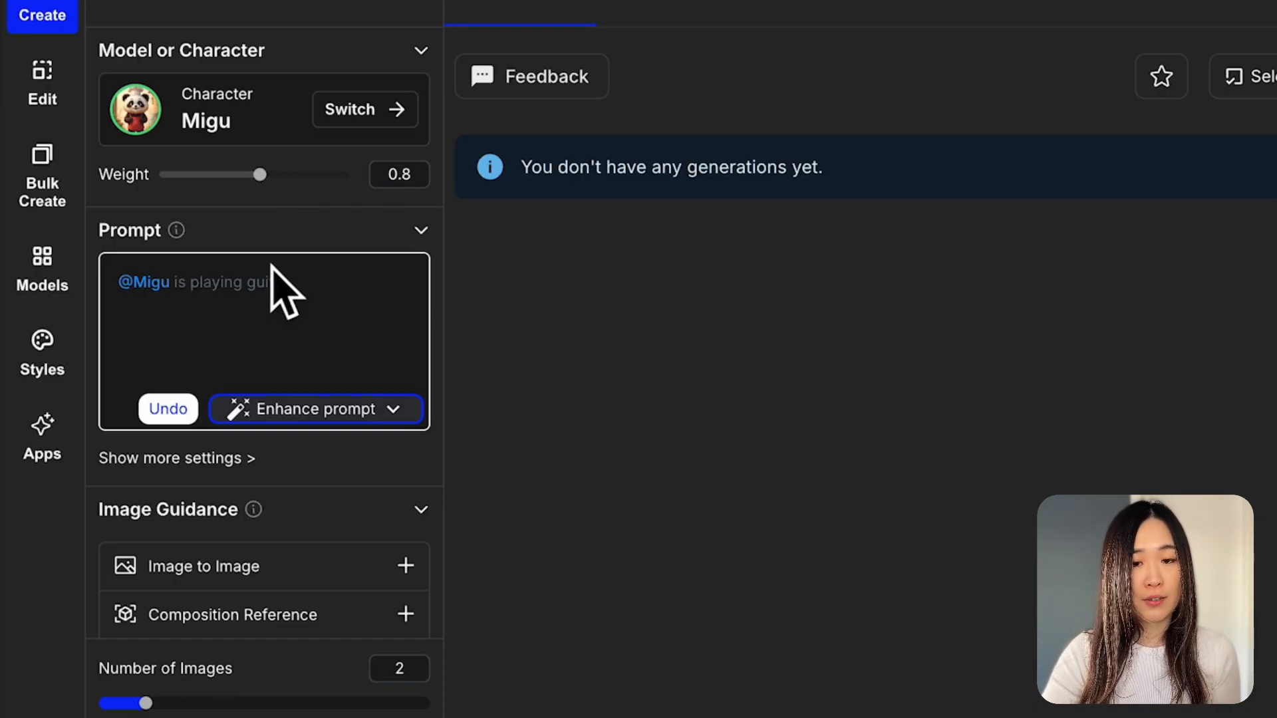
{"action": "left_click", "coordinate": [260, 296]}
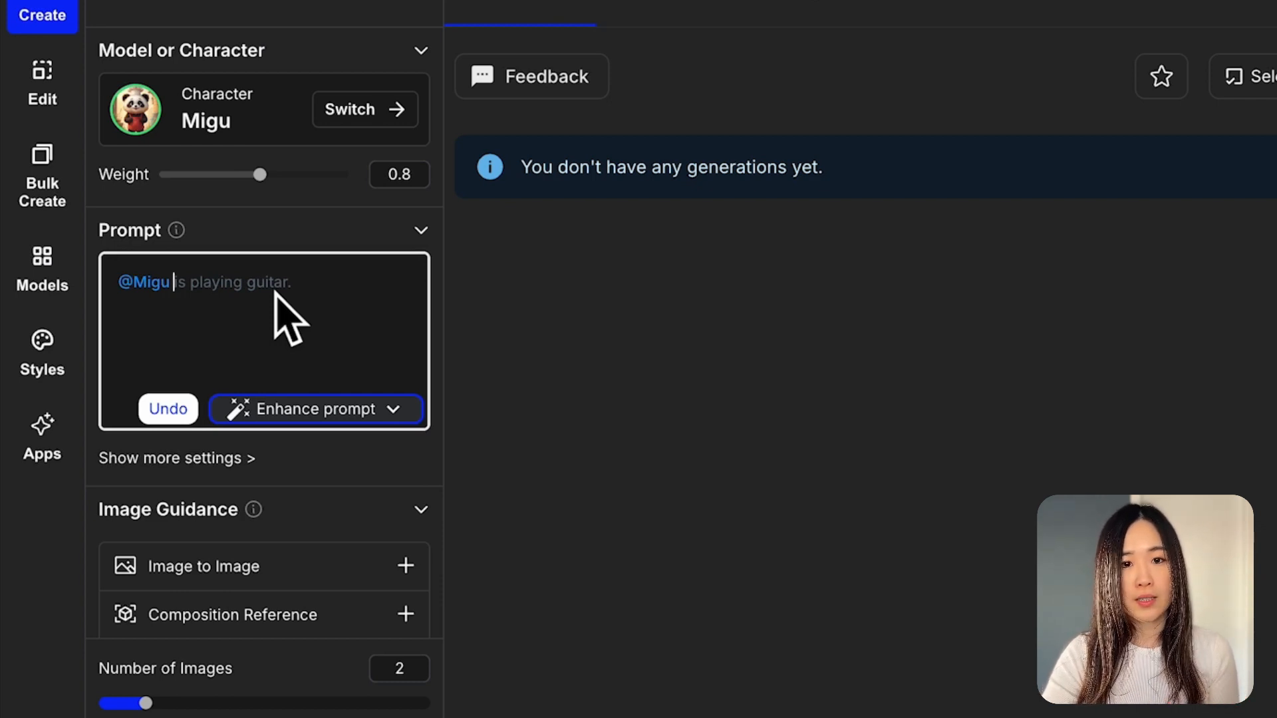
{"action": "key", "text": "BackSpace"}
{"action": "key", "text": "BackSpace"}
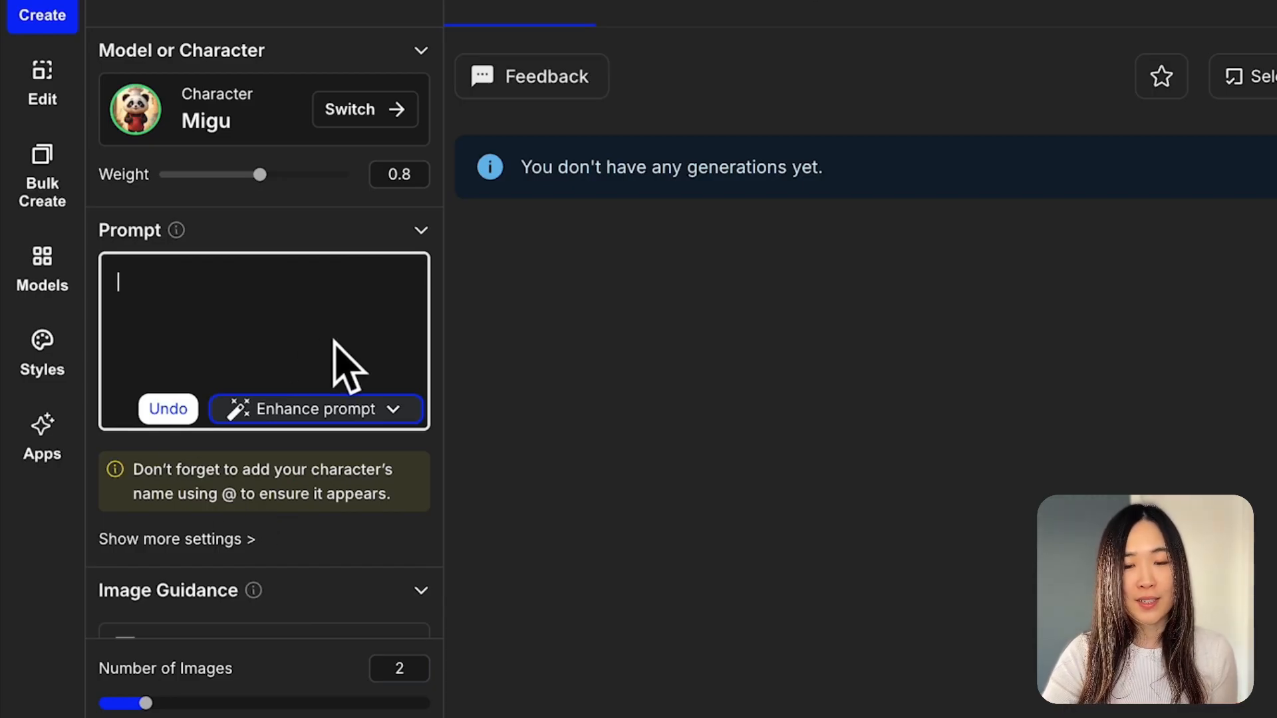
{"action": "type", "text": "@"}
{"action": "key", "text": "Return"}
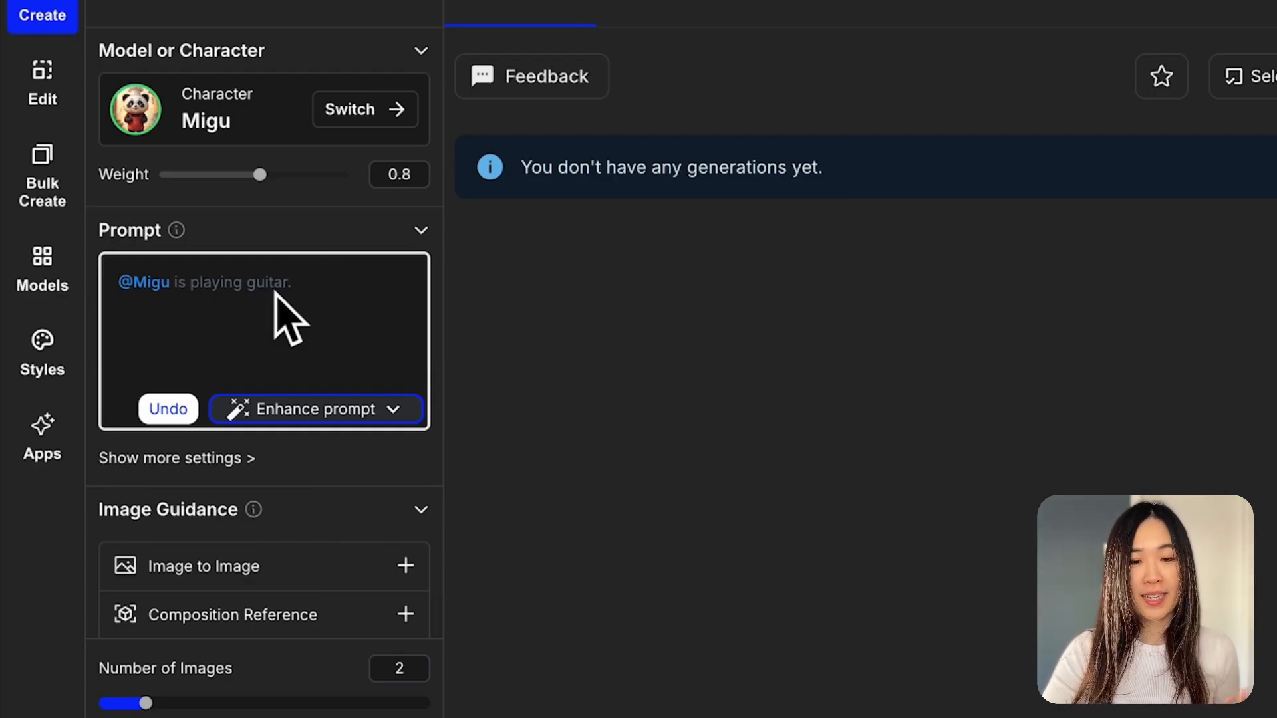
{"action": "type", "text": "is making dumplings in the kitchen"}
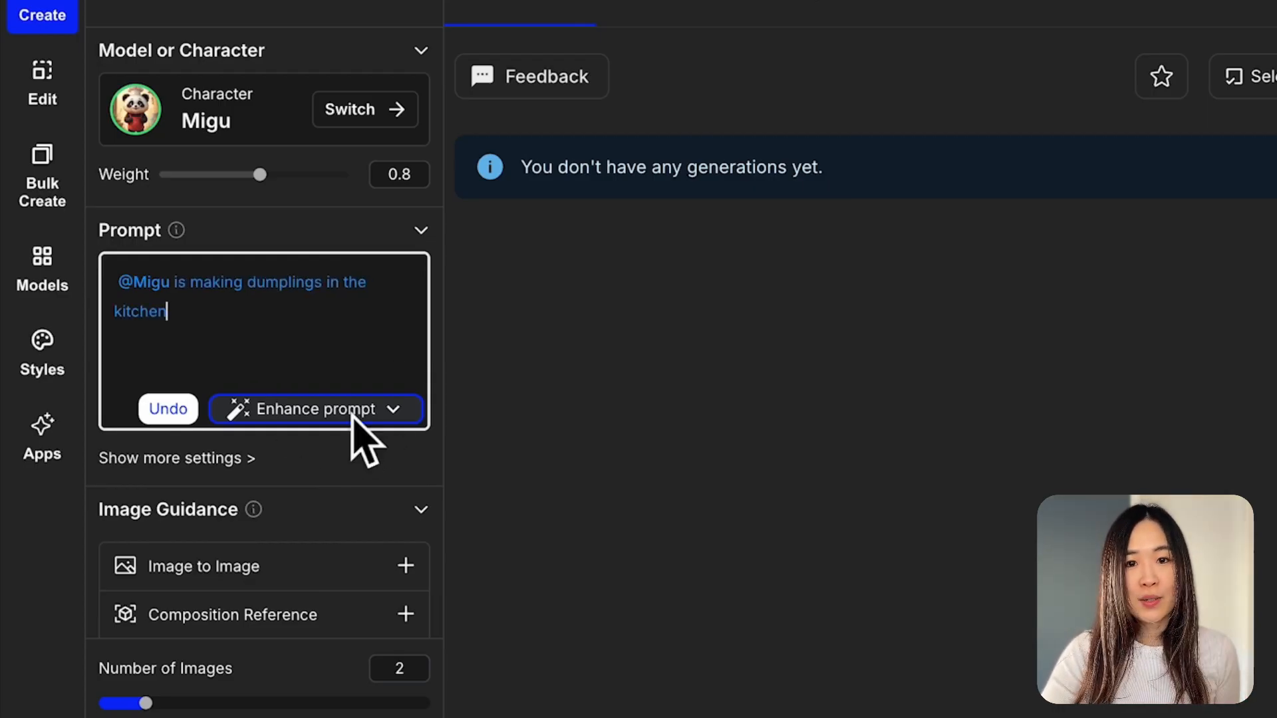
{"action": "left_click", "coordinate": [358, 417]}
{"action": "left_click", "coordinate": [318, 456]}
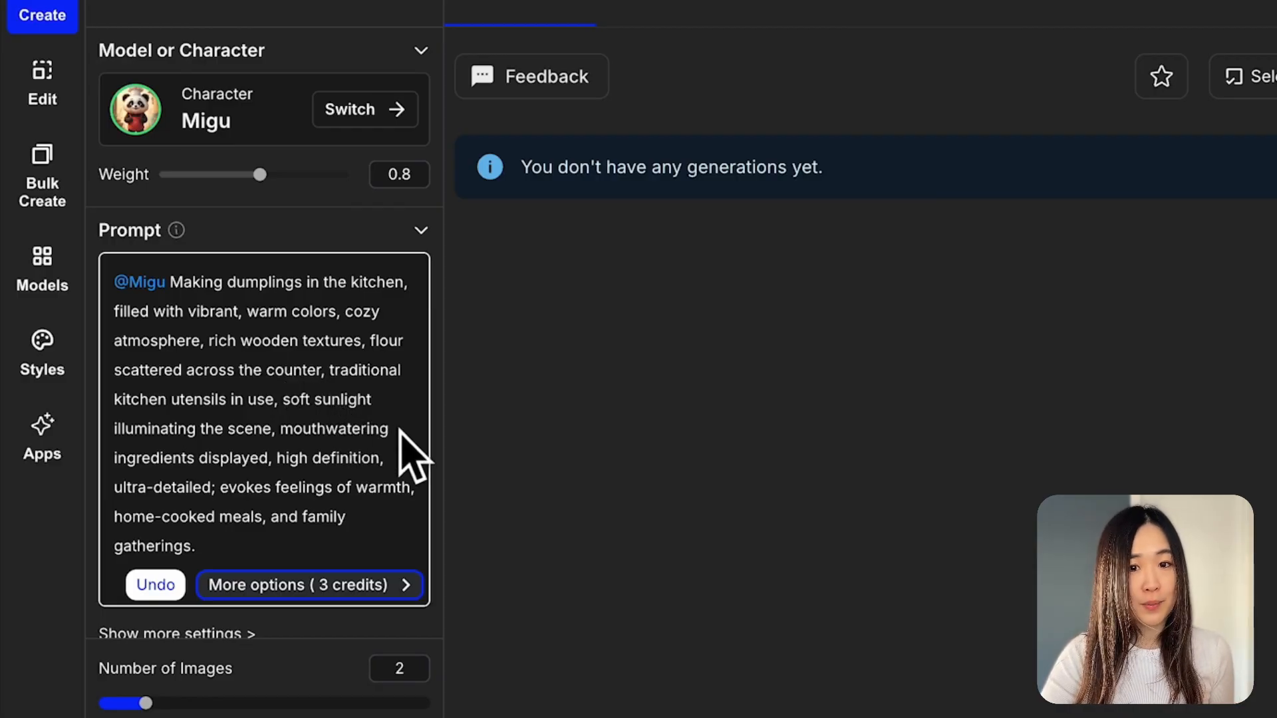
- Add the commonly used General terms to the negative prompt
{"action": "scroll", "coordinate": [402, 436], "scroll_direction": "down", "scroll_amount": 3}
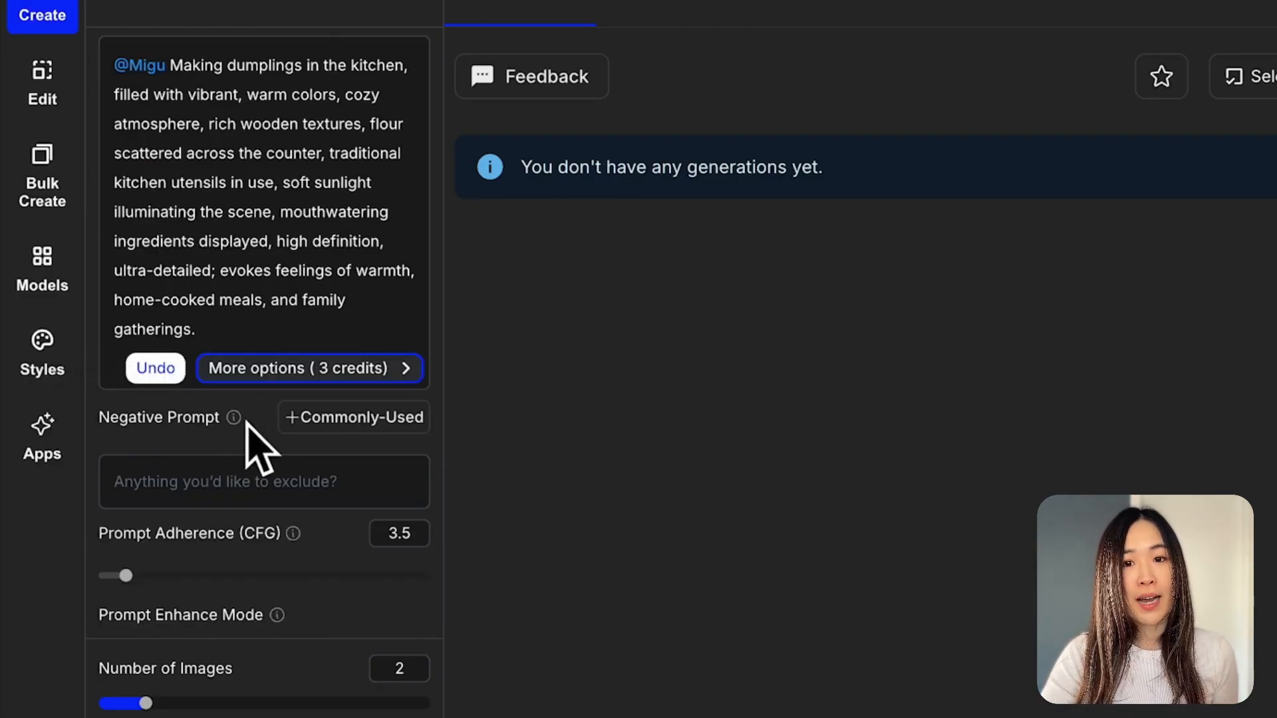
{"action": "mouse_move", "coordinate": [235, 419]}
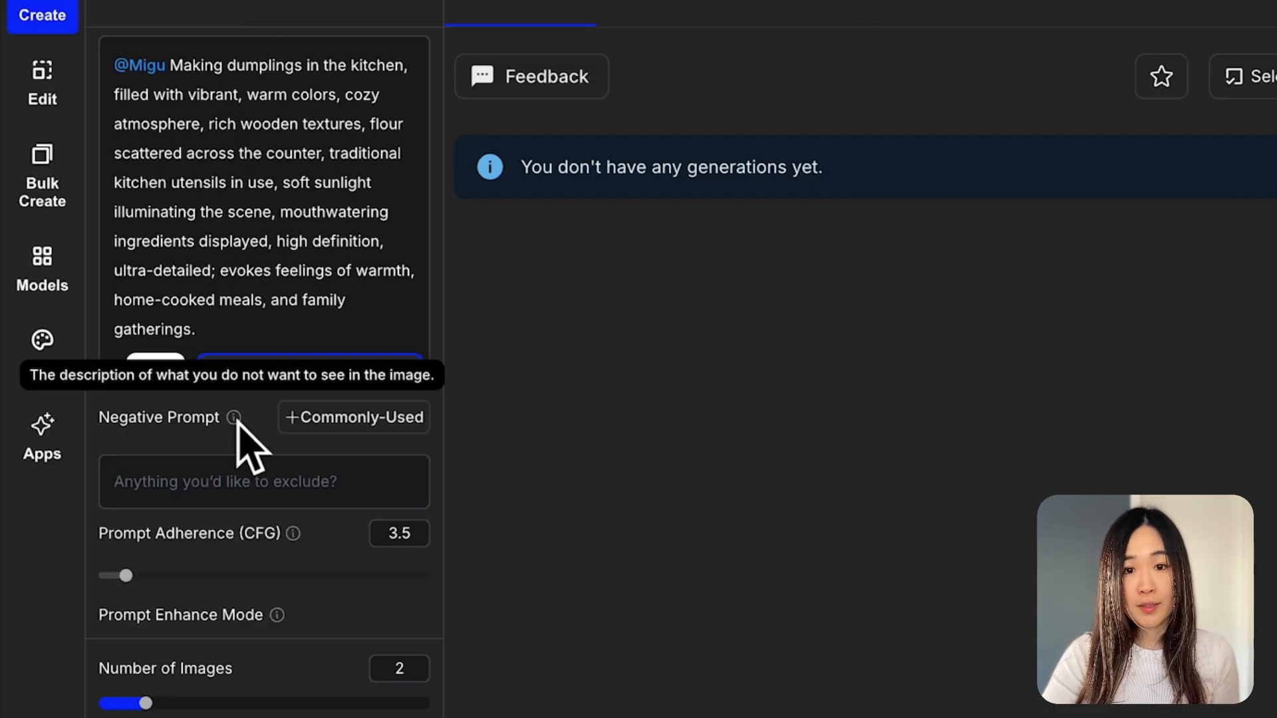
{"action": "left_click", "coordinate": [372, 419]}
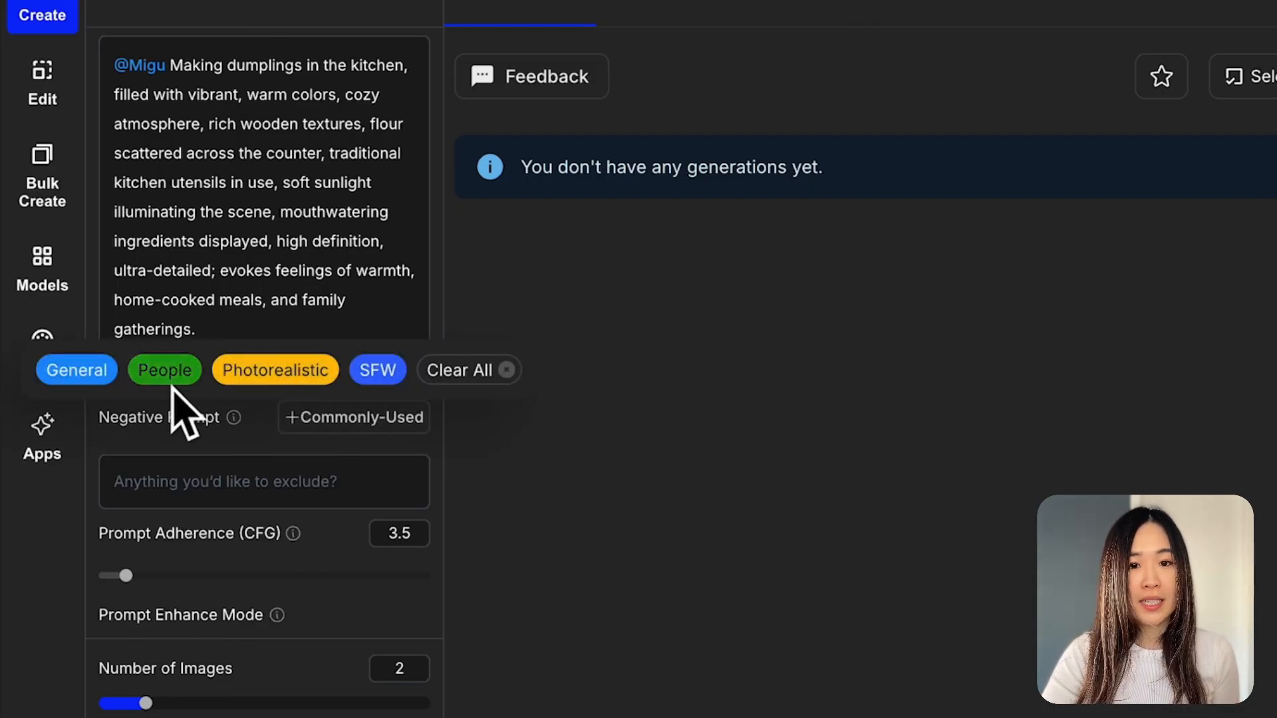
{"action": "left_click", "coordinate": [101, 378]}
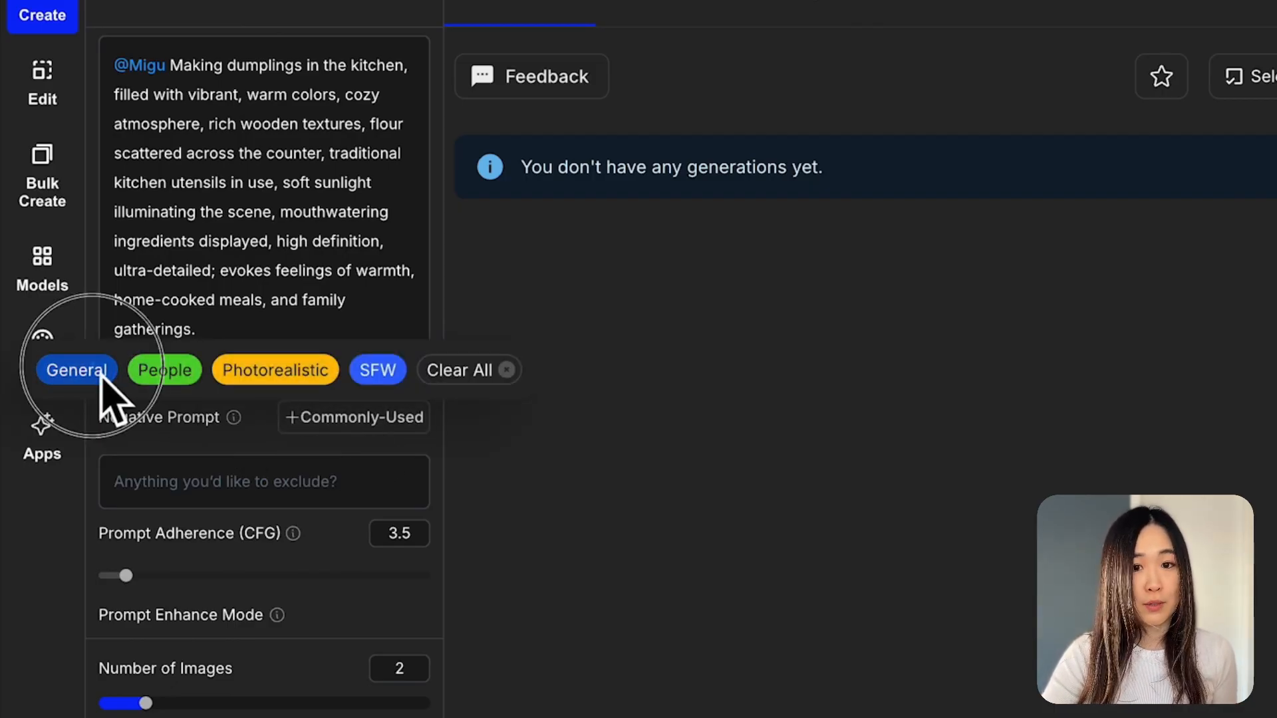
- Raise the prompt adherence slightly, set Prompt Enhance Mode to Auto and keep the Default aspect ratio
{"action": "scroll", "coordinate": [304, 399], "scroll_direction": "down", "scroll_amount": 3}
{"action": "mouse_move", "coordinate": [305, 376]}
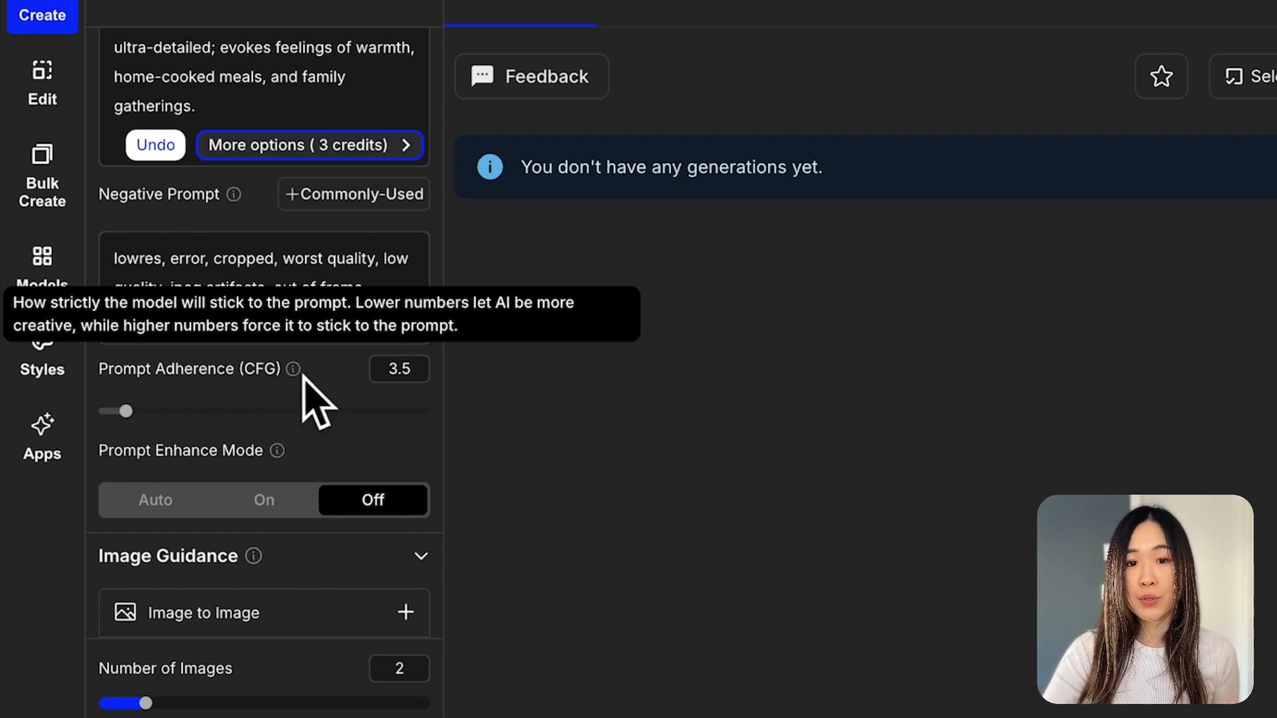
{"action": "scroll", "coordinate": [304, 376], "scroll_direction": "down", "scroll_amount": 5}
{"action": "mouse_move", "coordinate": [266, 206]}
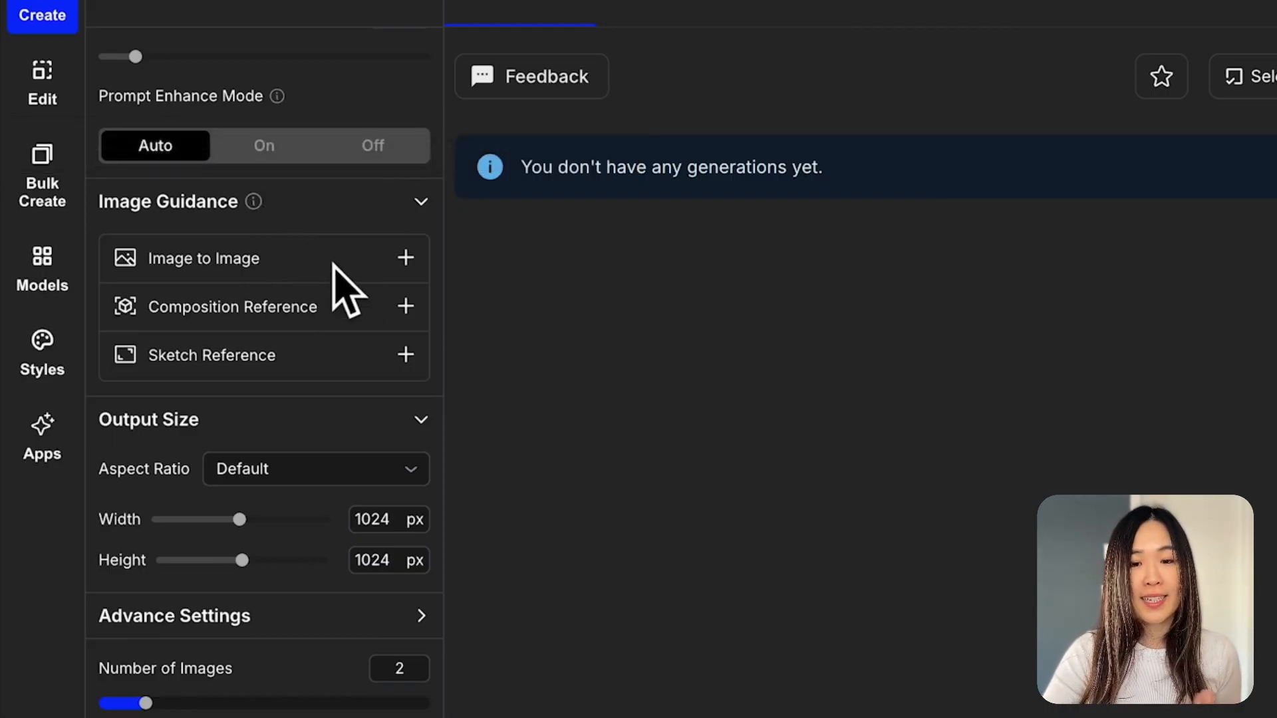
{"action": "left_click", "coordinate": [393, 471]}
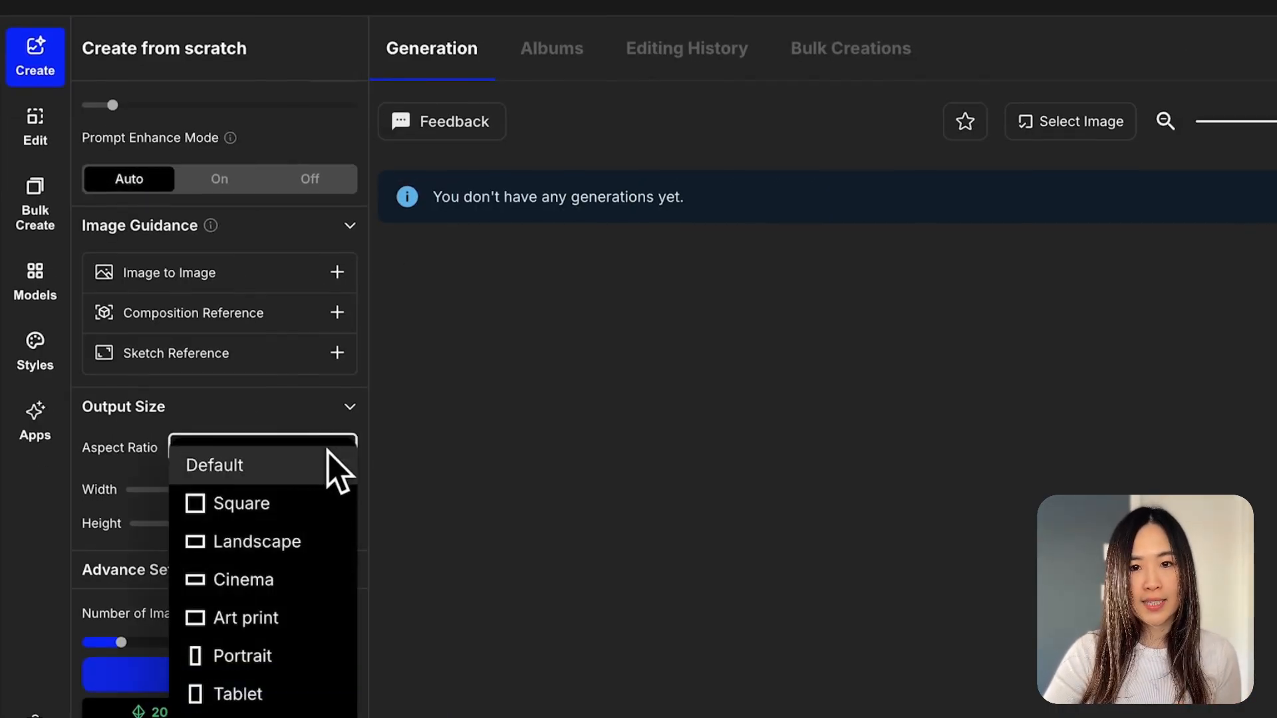
{"action": "left_click", "coordinate": [335, 467]}
- In the advanced settings, set the generation steps to 32 and the upscale to x2
{"action": "scroll", "coordinate": [285, 598], "scroll_direction": "down", "scroll_amount": 4}
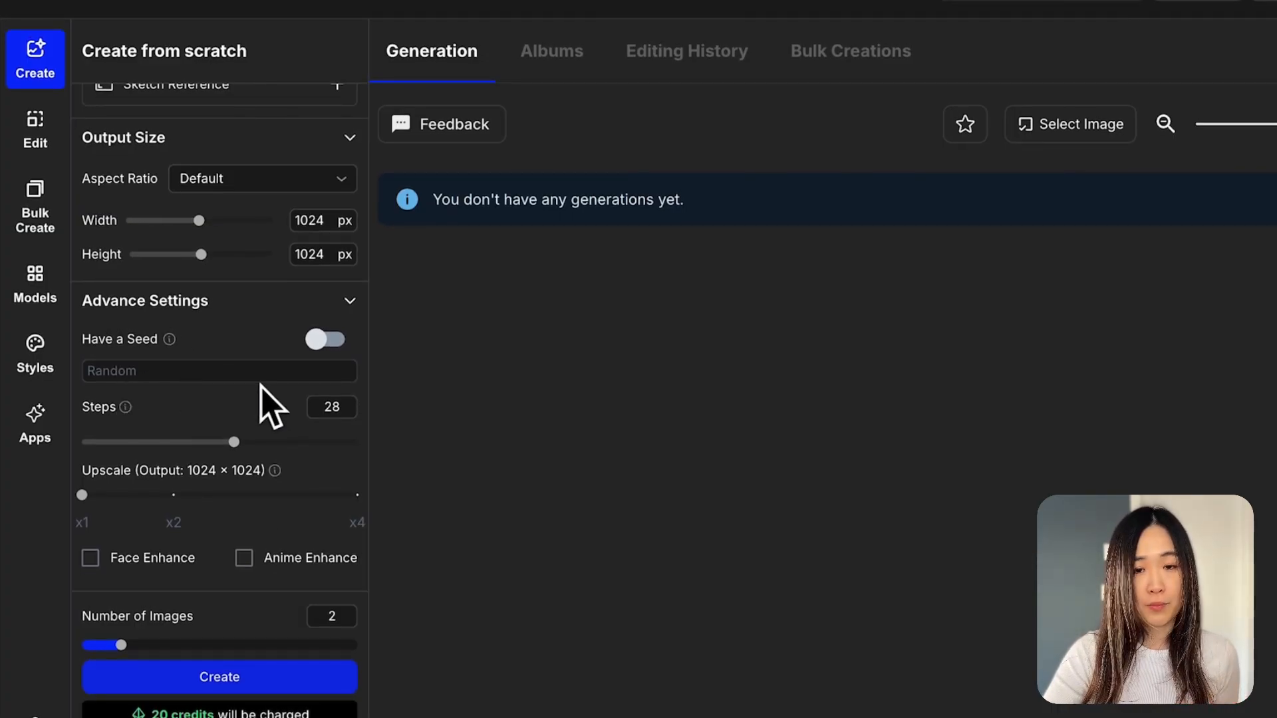
{"action": "left_click", "coordinate": [256, 442]}
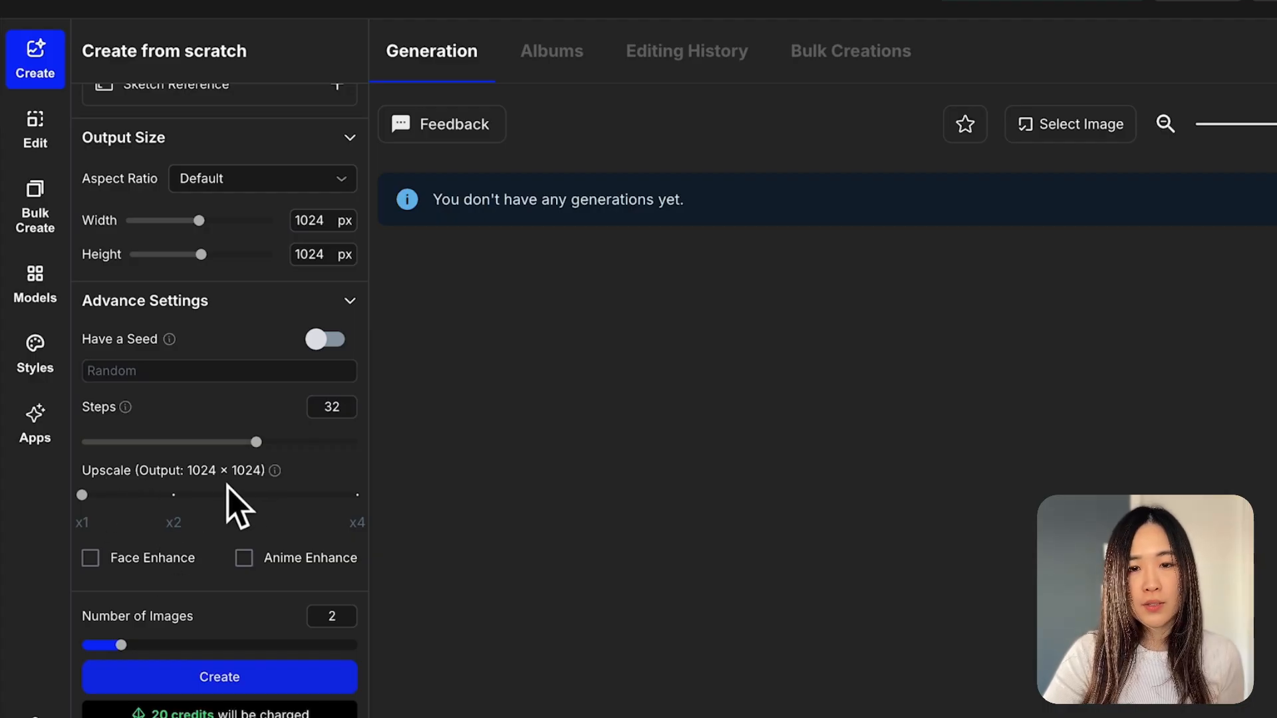
{"action": "mouse_move", "coordinate": [281, 479]}
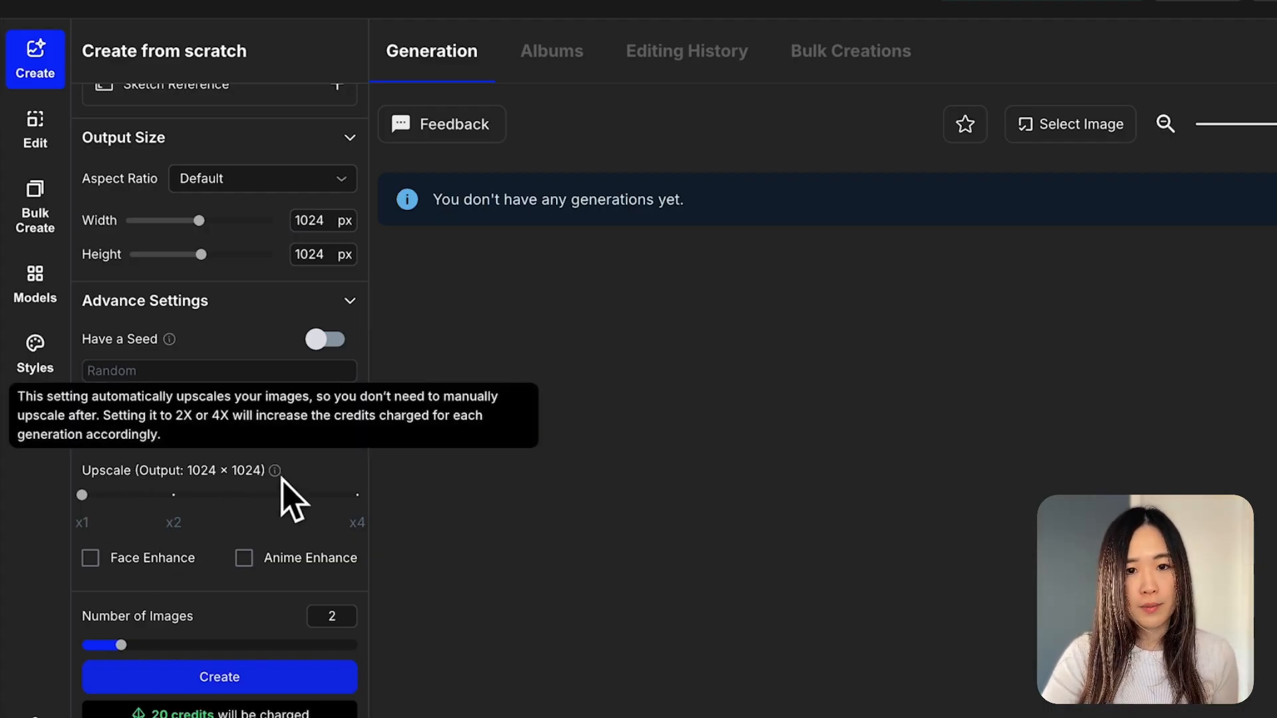
{"action": "left_click", "coordinate": [174, 495]}
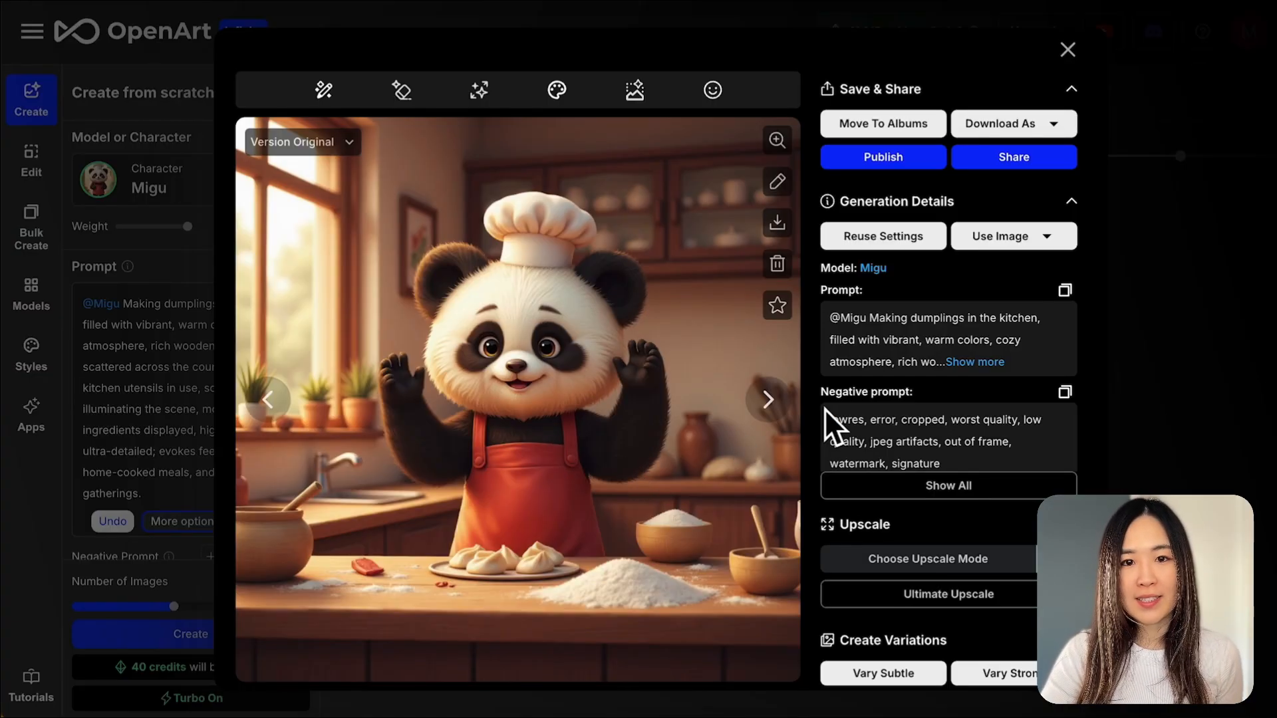
- Browse through the generated images of the panda making dumplings
{"action": "left_click", "coordinate": [768, 400]}
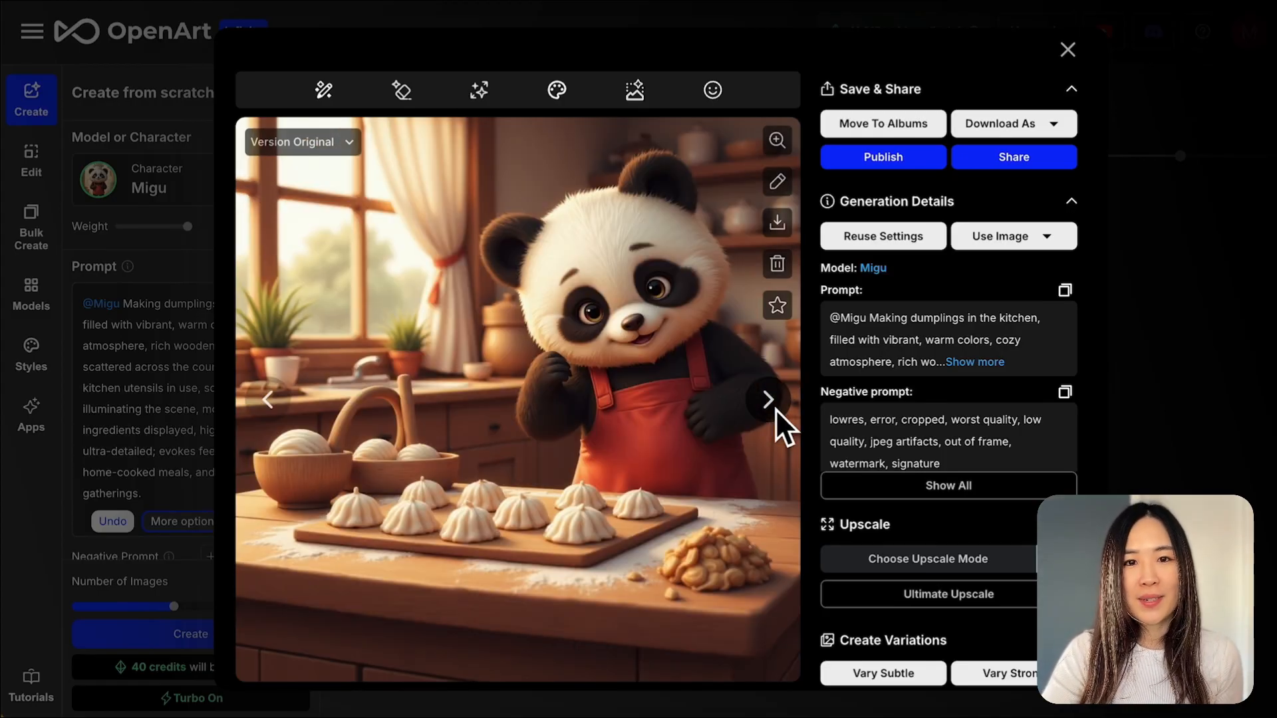
{"action": "left_click", "coordinate": [775, 409]}
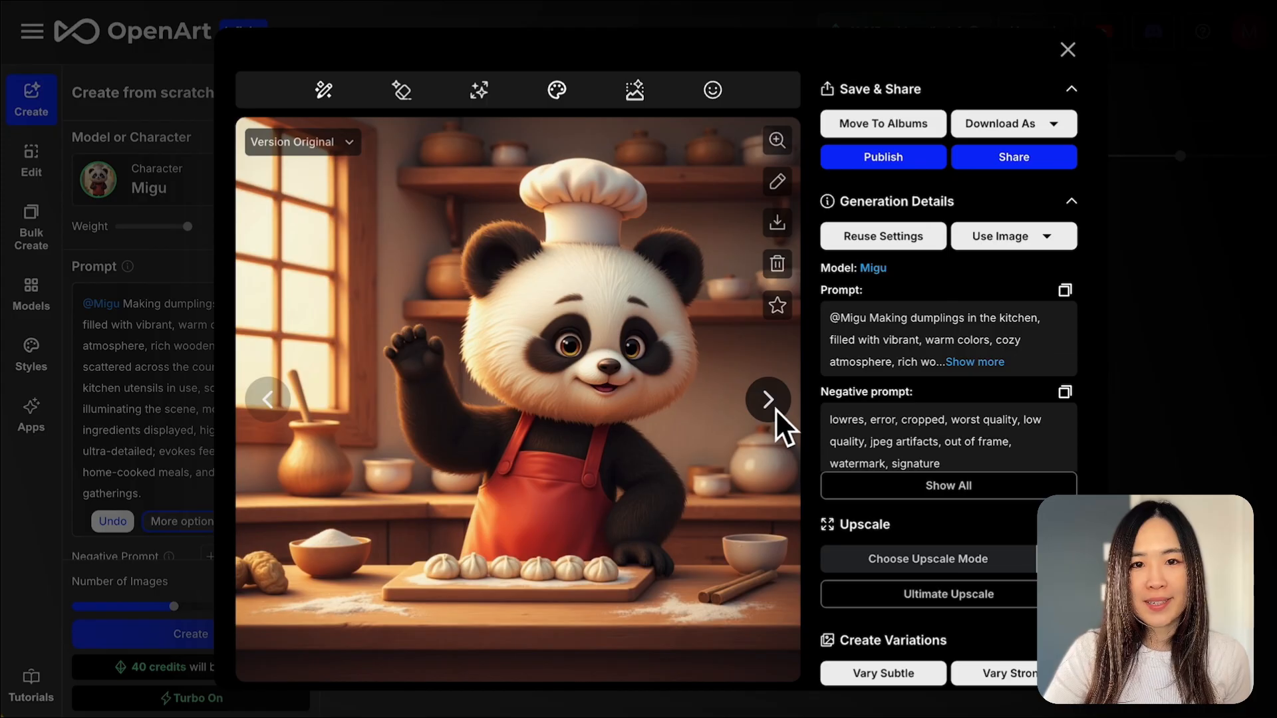
{"action": "left_click", "coordinate": [771, 403]}
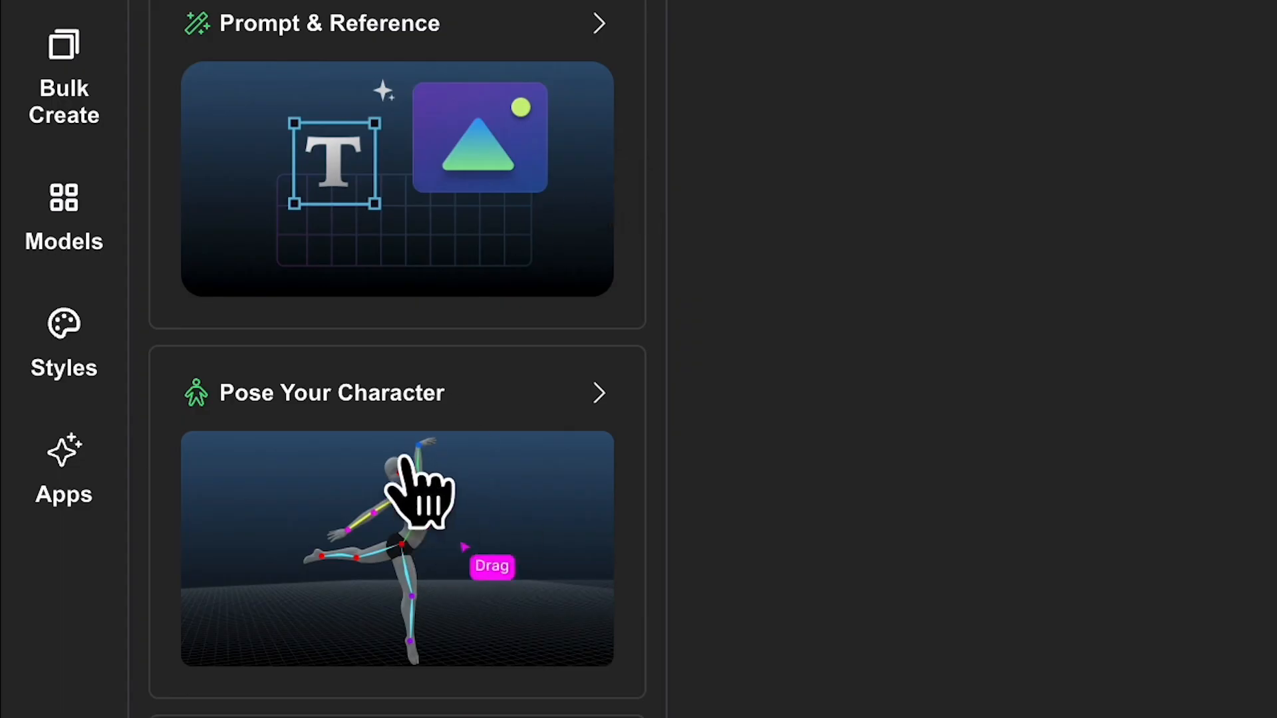
- Try preset poses such as Arms Resting On Knees, Arms Supporting and Floating, Back Arched in the pose editor
{"action": "left_click", "coordinate": [438, 571]}
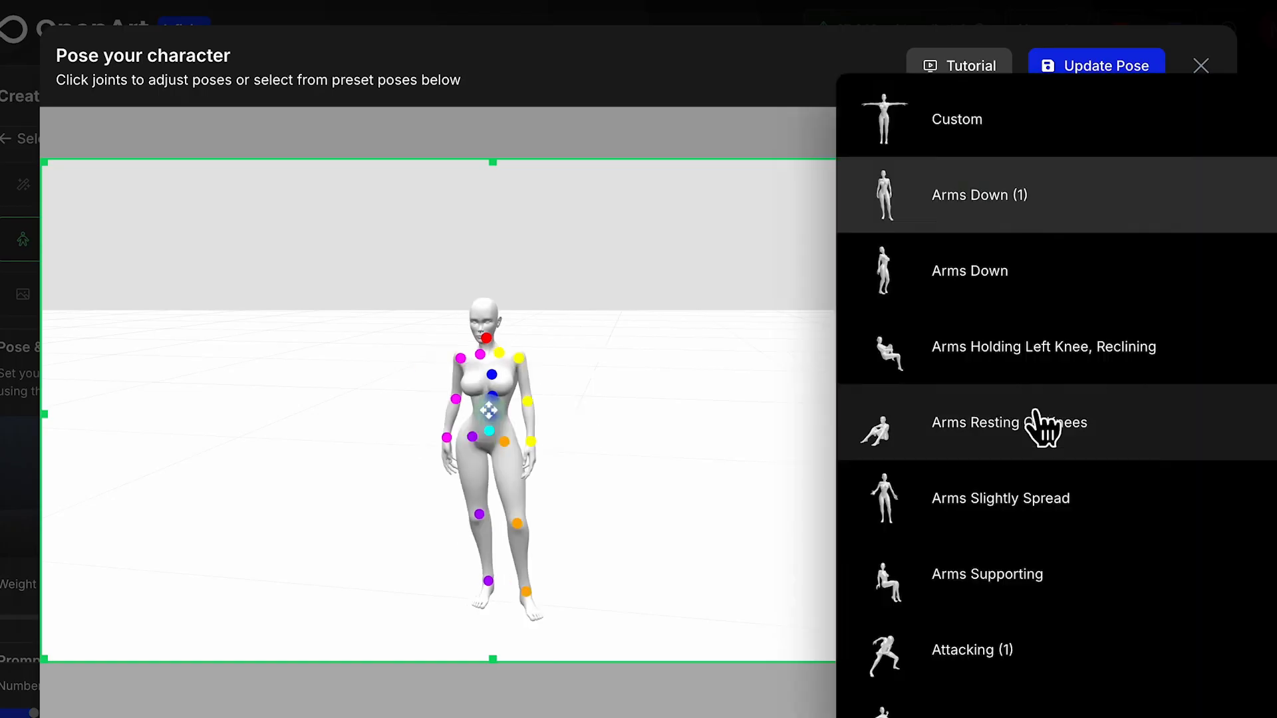
{"action": "left_click", "coordinate": [1037, 423]}
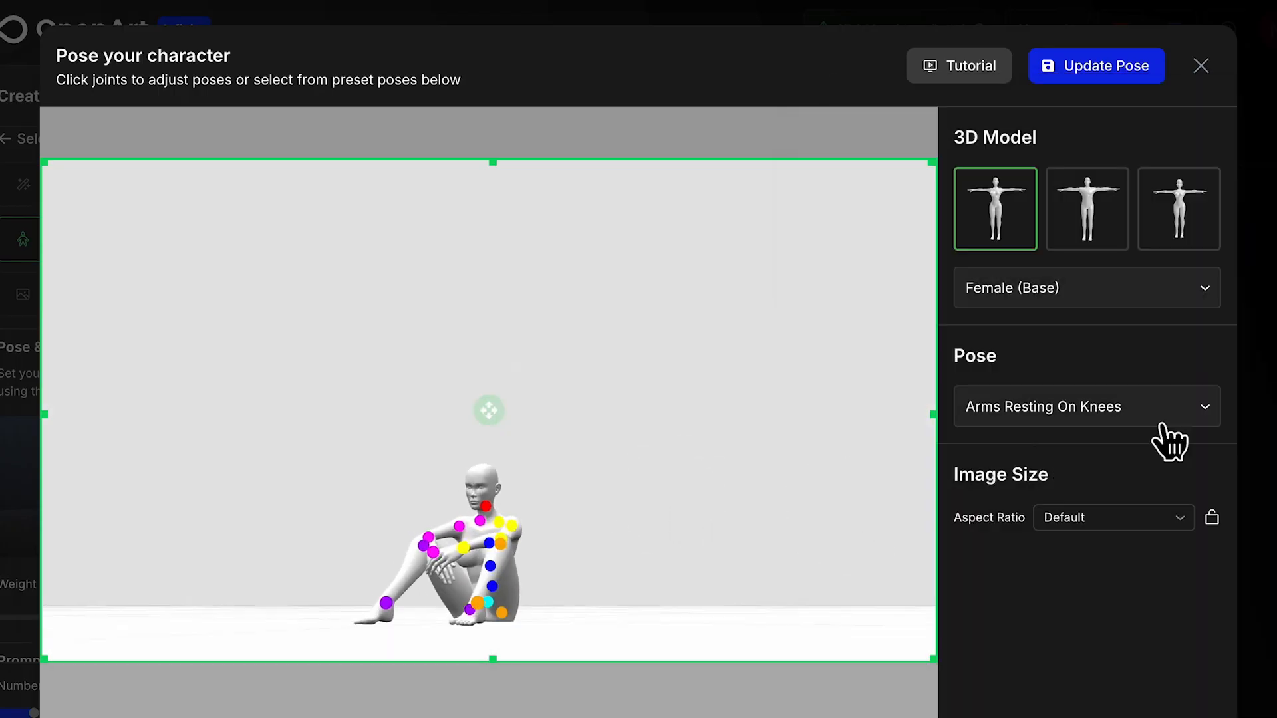
{"action": "left_click", "coordinate": [1161, 424]}
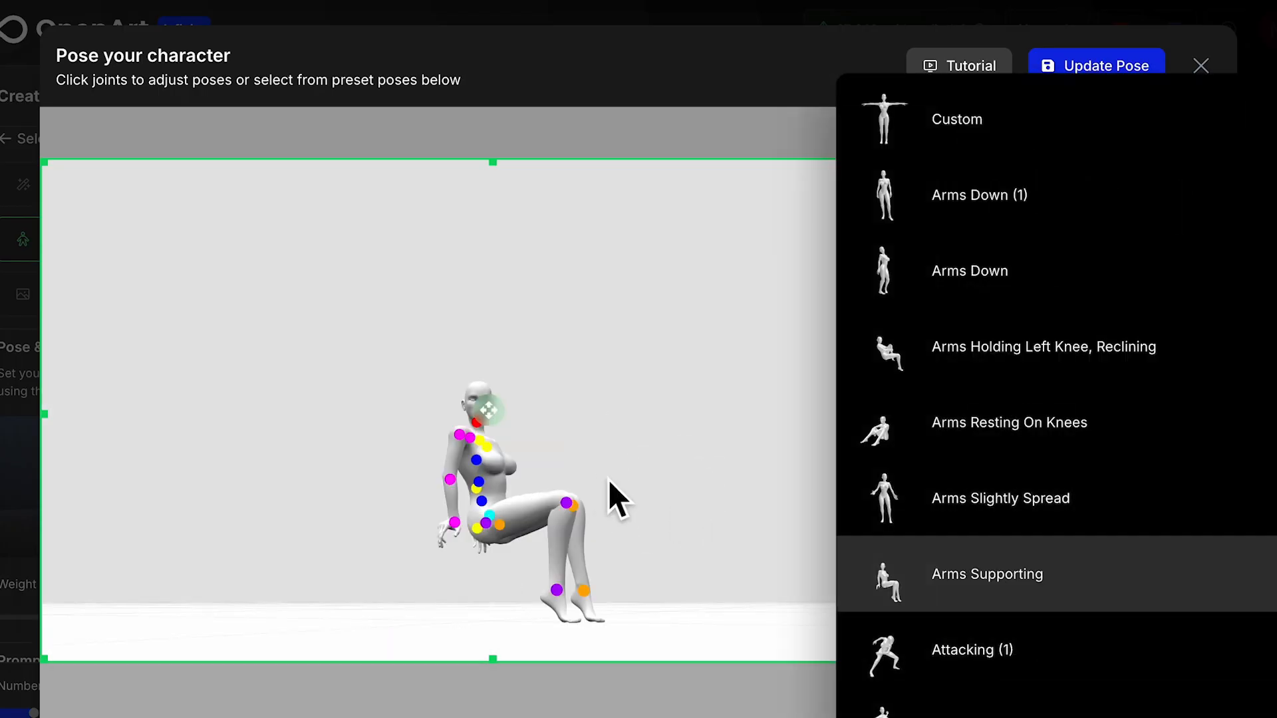
{"action": "left_click", "coordinate": [1111, 648]}
{"action": "scroll", "coordinate": [1064, 565], "scroll_direction": "down", "scroll_amount": 8}
{"action": "left_click", "coordinate": [998, 431]}
{"action": "left_click", "coordinate": [992, 585]}
{"action": "left_click", "coordinate": [776, 621]}
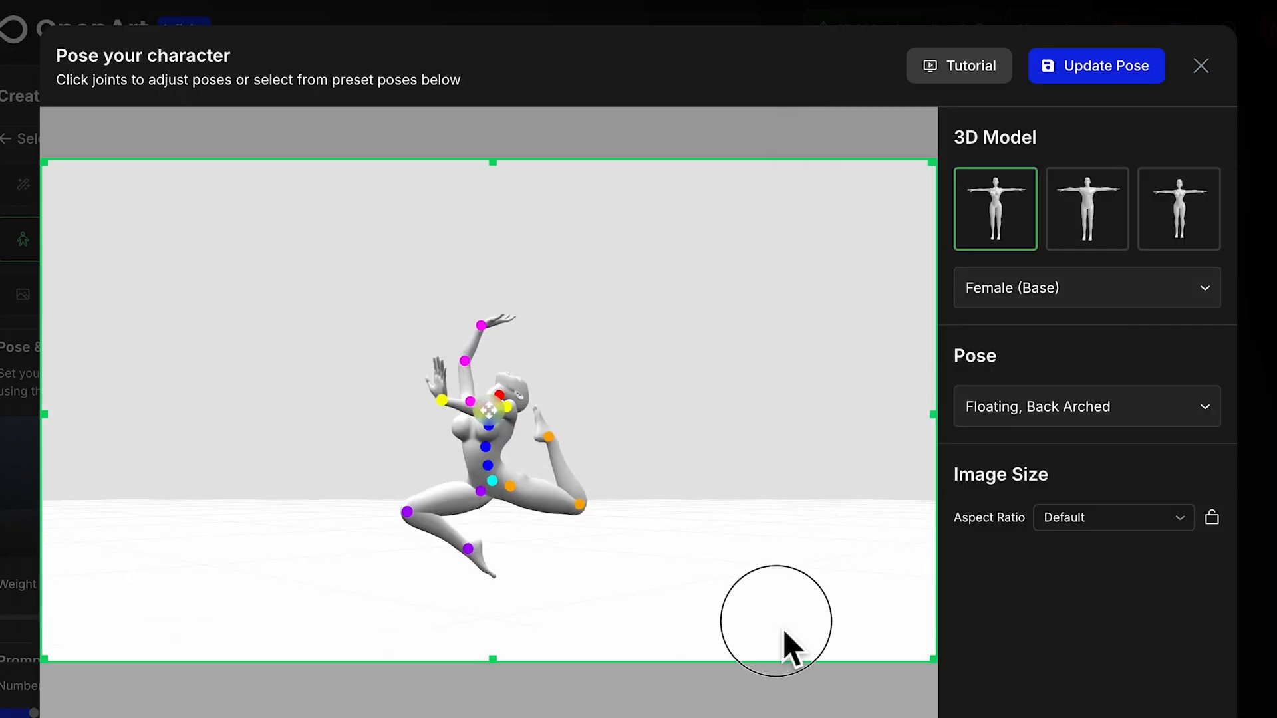
{"action": "left_click", "coordinate": [1087, 406]}
{"action": "left_click", "coordinate": [1071, 687]}
{"action": "left_click", "coordinate": [1087, 406]}
{"action": "scroll", "coordinate": [1048, 661], "scroll_direction": "down", "scroll_amount": 4}
{"action": "left_click", "coordinate": [1056, 701]}
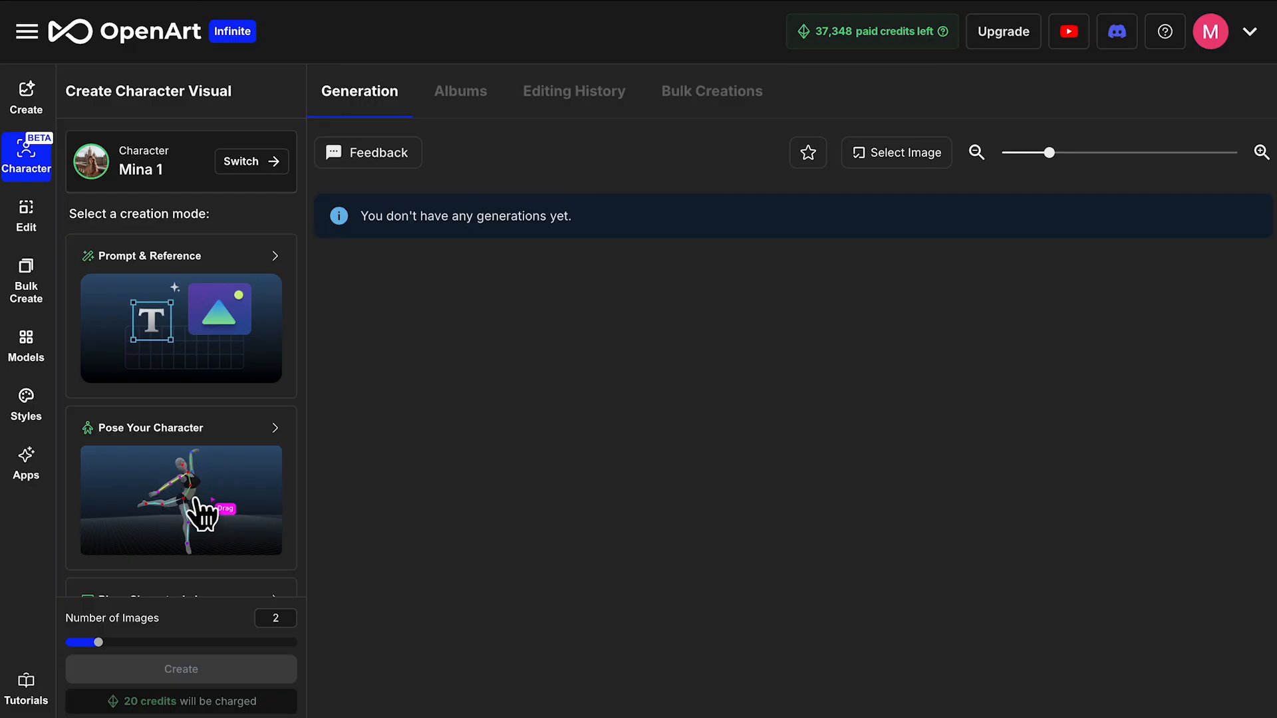
- Choose the Pose Your Character mode, open the pose editor and set the 3D model to Female (Base)
{"action": "left_click", "coordinate": [194, 499]}
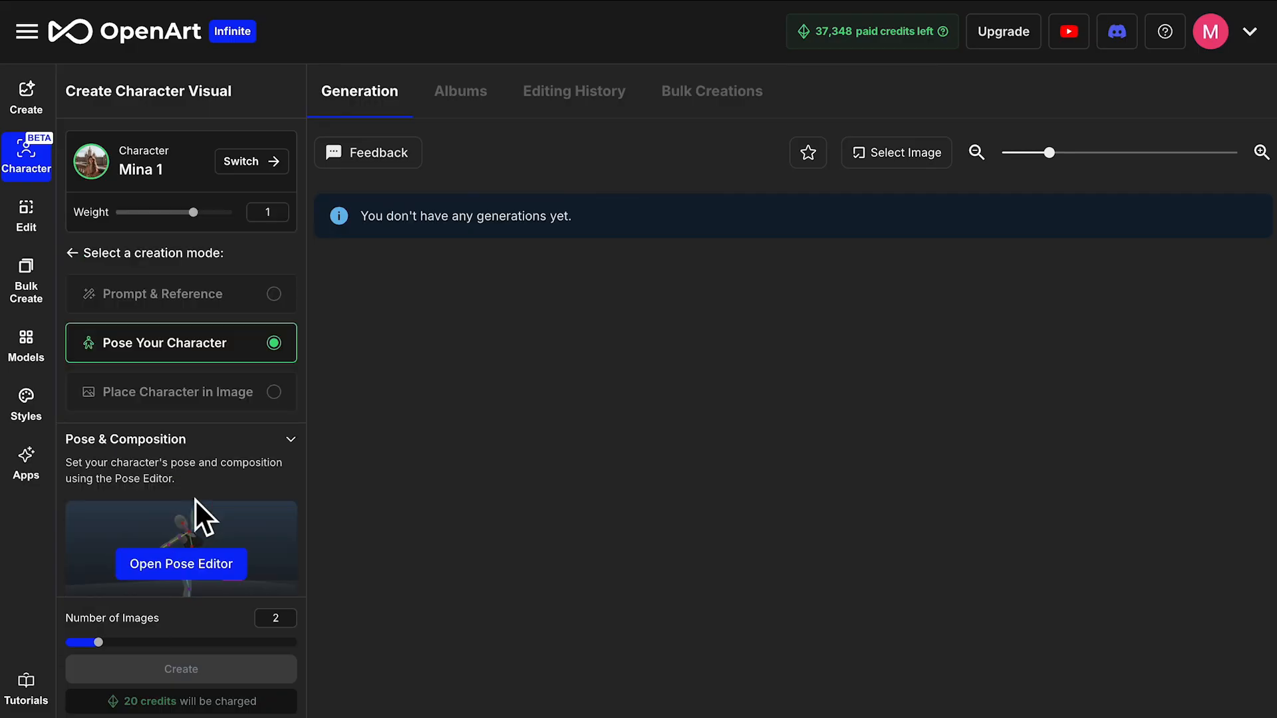
{"action": "left_click", "coordinate": [190, 441]}
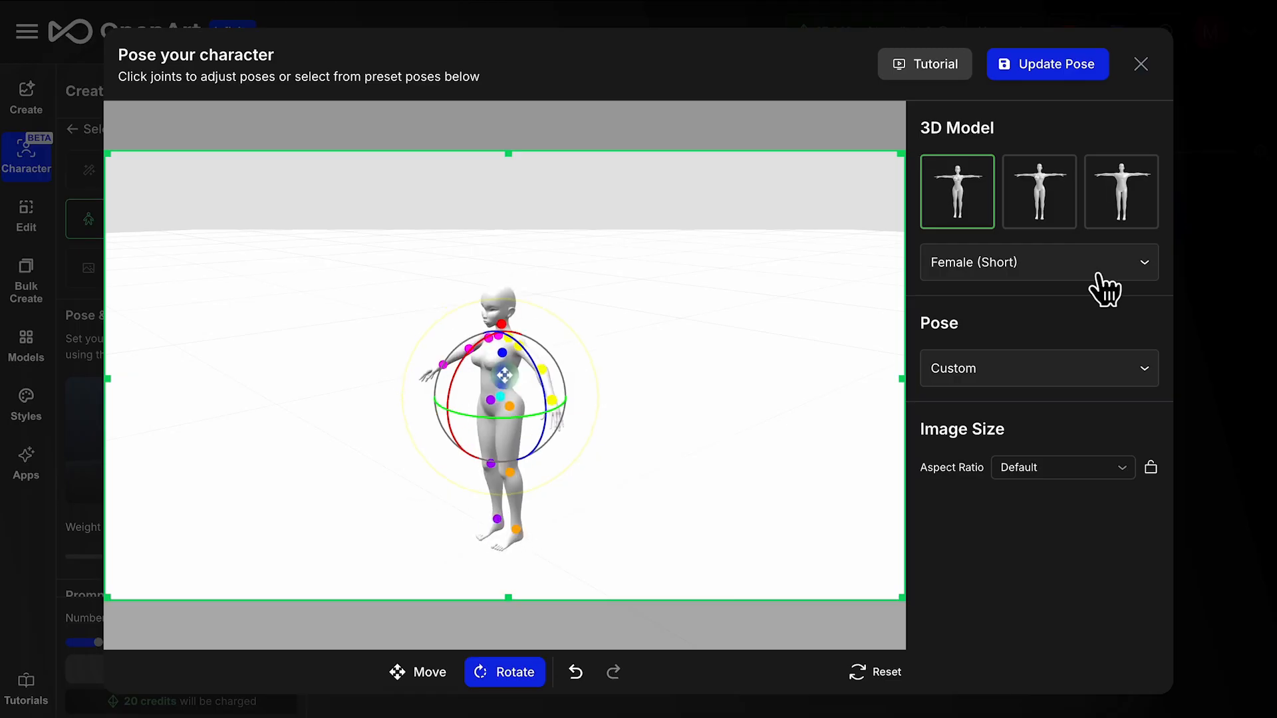
{"action": "left_click", "coordinate": [1020, 278]}
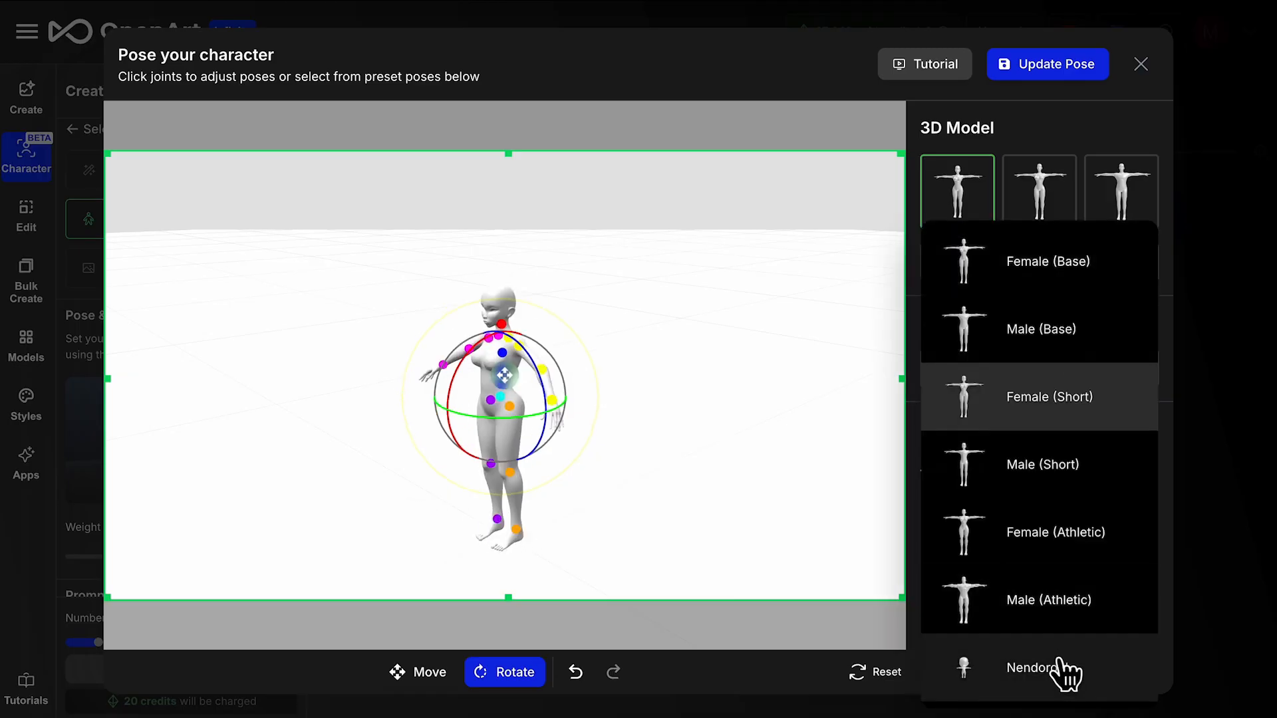
{"action": "left_click", "coordinate": [1059, 668]}
{"action": "left_click", "coordinate": [1077, 276]}
{"action": "left_click", "coordinate": [1068, 425]}
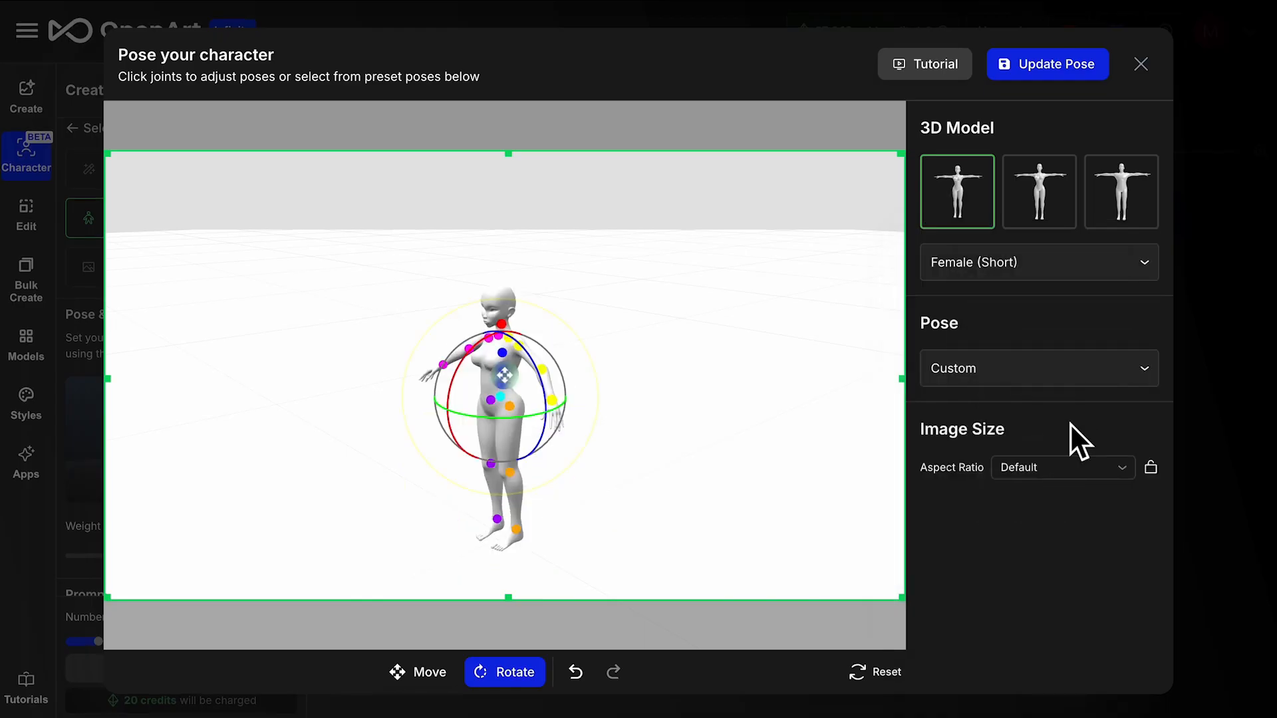
{"action": "left_click", "coordinate": [1018, 279]}
{"action": "left_click", "coordinate": [1017, 287]}
{"action": "left_click", "coordinate": [1020, 285]}
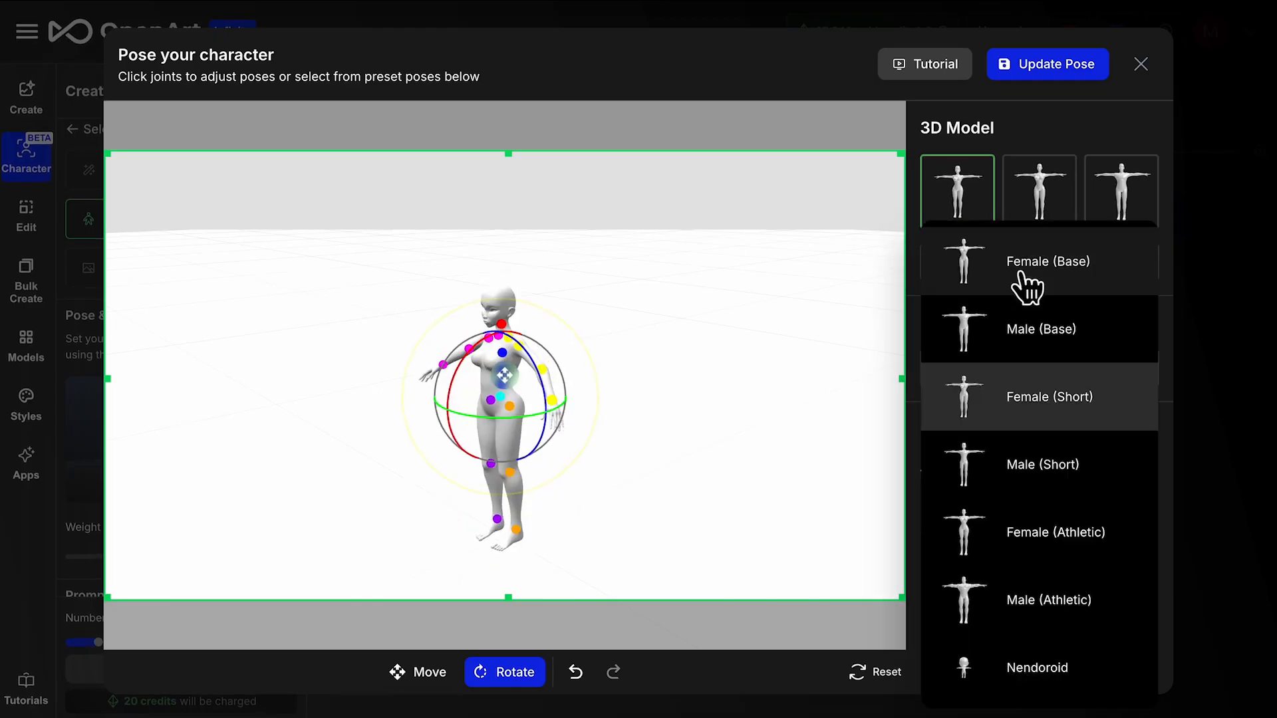
{"action": "left_click", "coordinate": [1020, 284]}
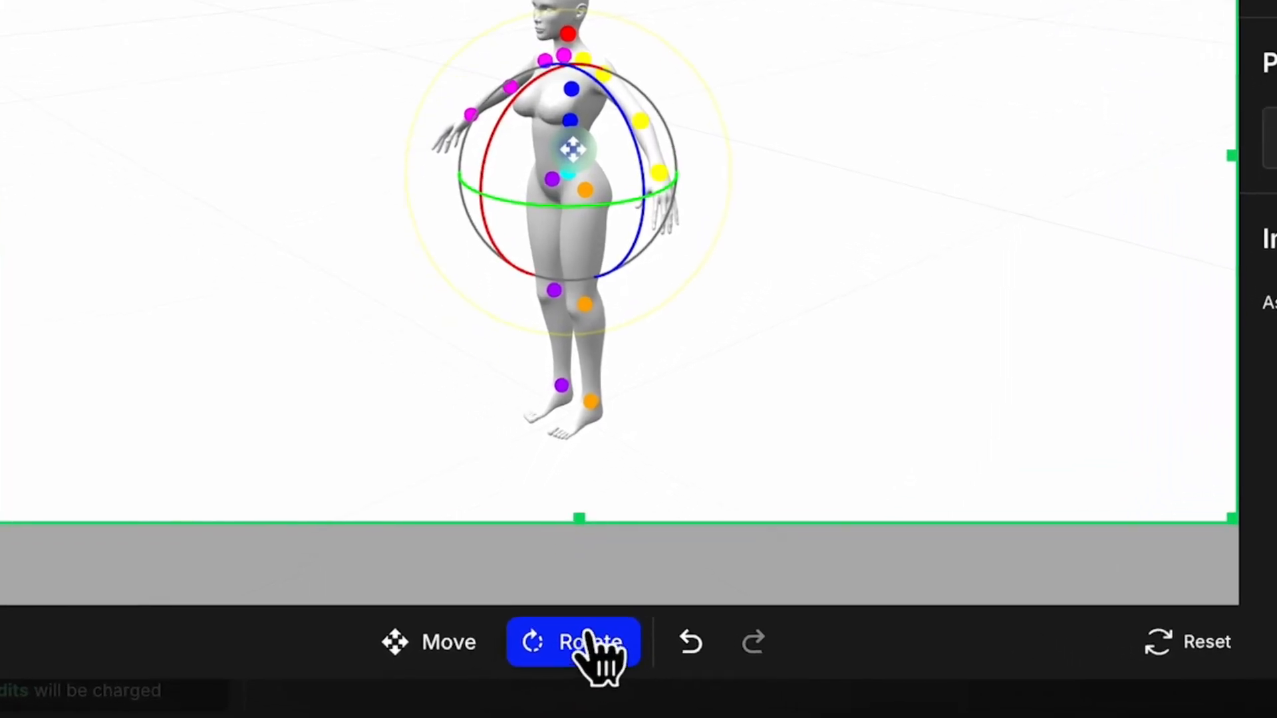
- Turn the camera around the 3D figure and try shifting the figure slightly with the Move tool
{"action": "left_click_drag", "start_coordinate": [598, 417], "coordinate": [772, 416]}
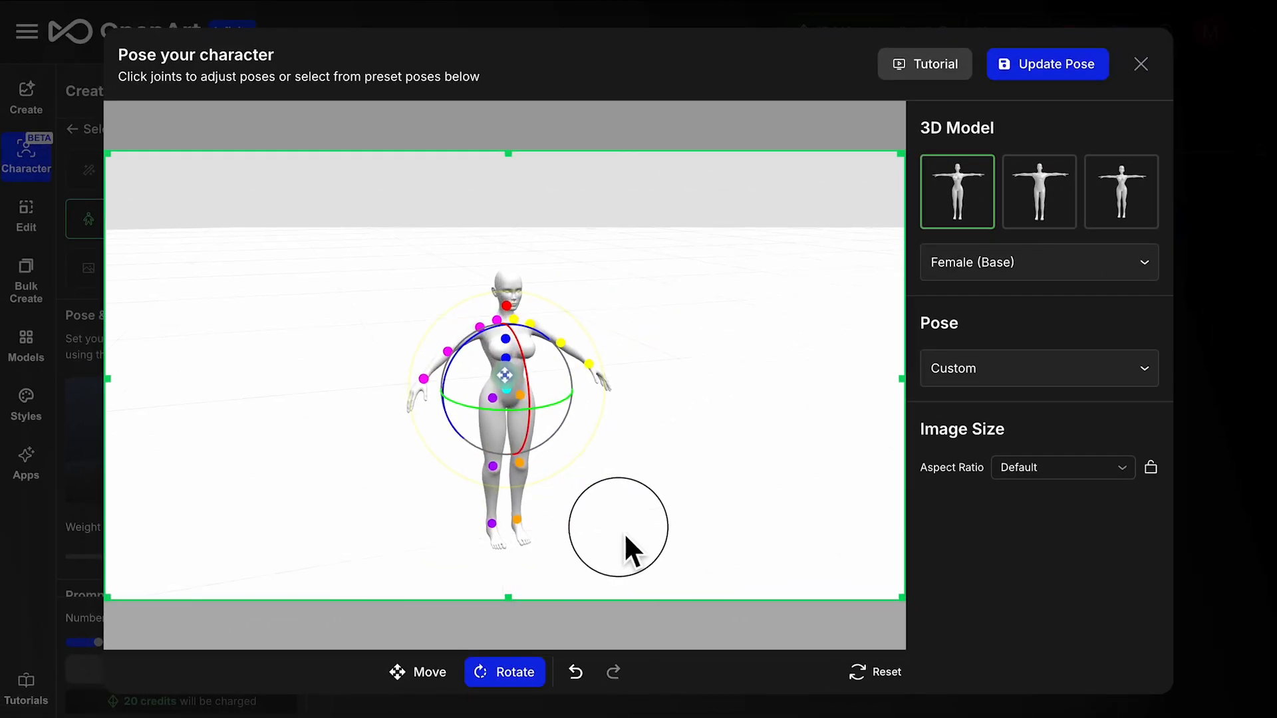
{"action": "left_click", "coordinate": [625, 536]}
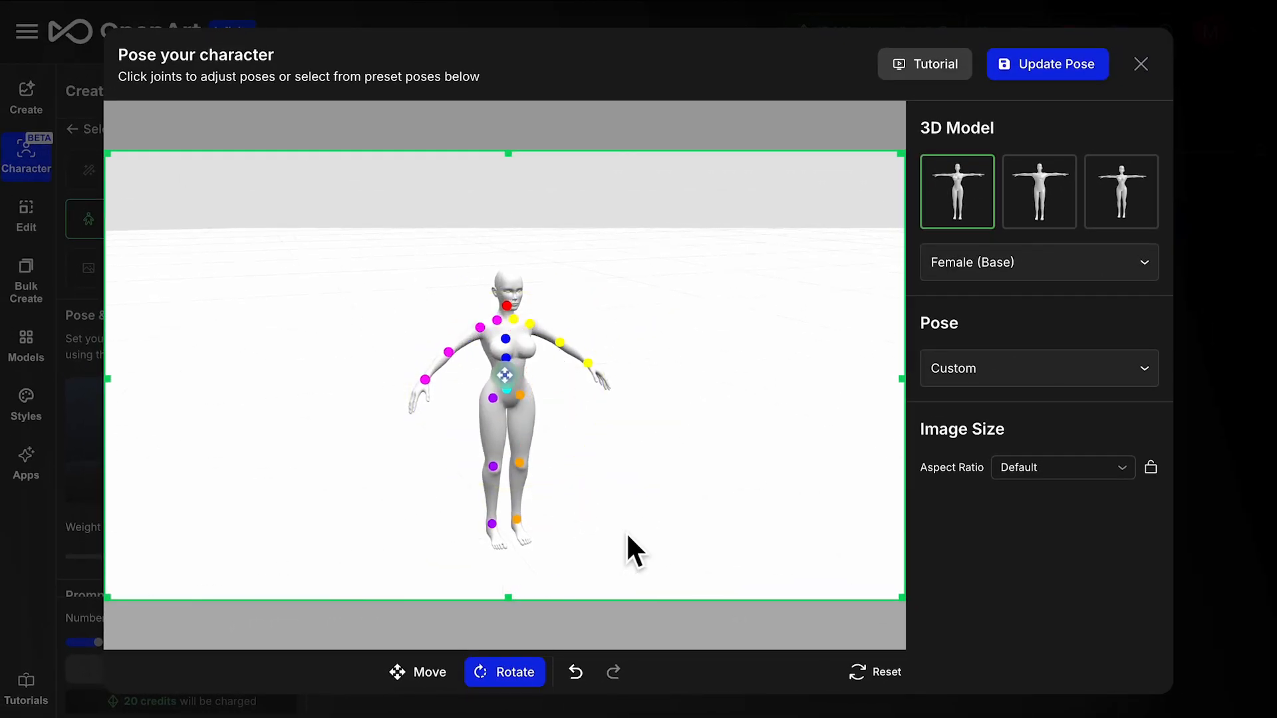
{"action": "left_click_drag", "start_coordinate": [625, 536], "coordinate": [447, 527]}
{"action": "left_click", "coordinate": [417, 677]}
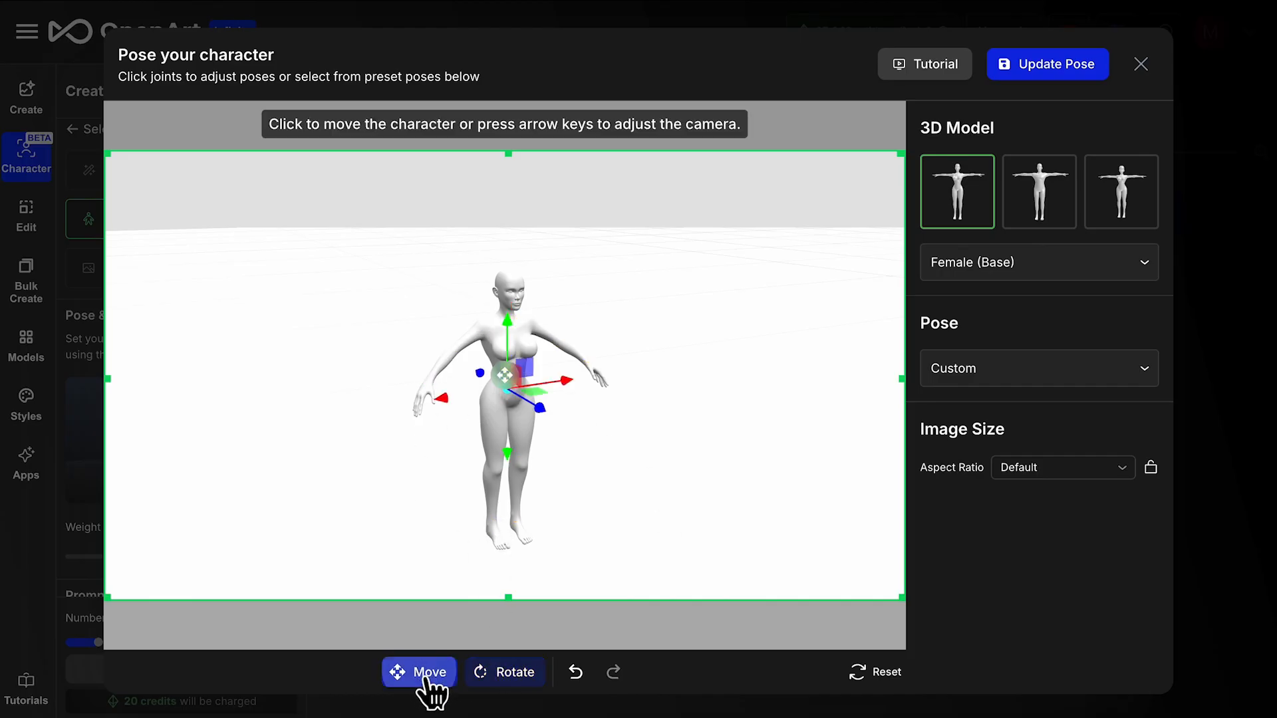
{"action": "mouse_move", "coordinate": [570, 532]}
{"action": "left_mouse_down"}
{"action": "mouse_move", "coordinate": [455, 527]}
{"action": "mouse_move", "coordinate": [556, 528]}
{"action": "left_mouse_up"}
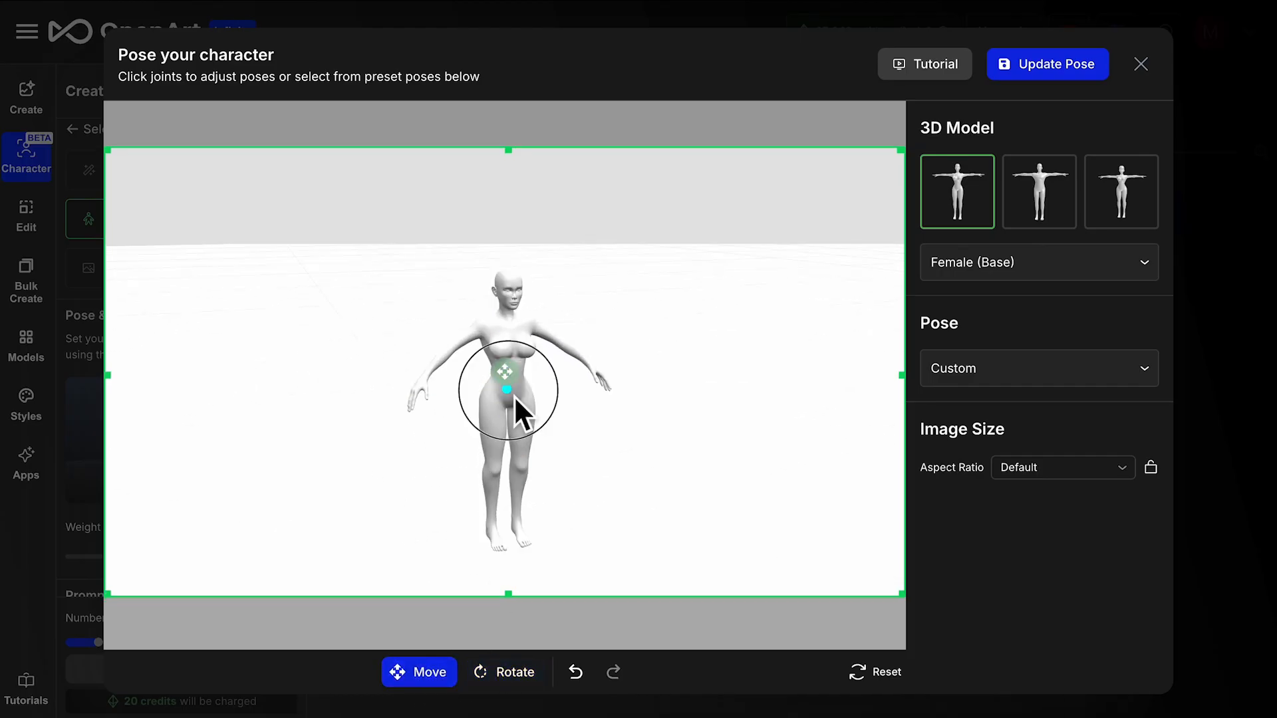
{"action": "left_click_drag", "start_coordinate": [514, 395], "coordinate": [551, 390]}
{"action": "left_click_drag", "start_coordinate": [489, 337], "coordinate": [496, 349]}
{"action": "left_click_drag", "start_coordinate": [496, 345], "coordinate": [496, 335]}
{"action": "left_click_drag", "start_coordinate": [514, 380], "coordinate": [609, 397]}
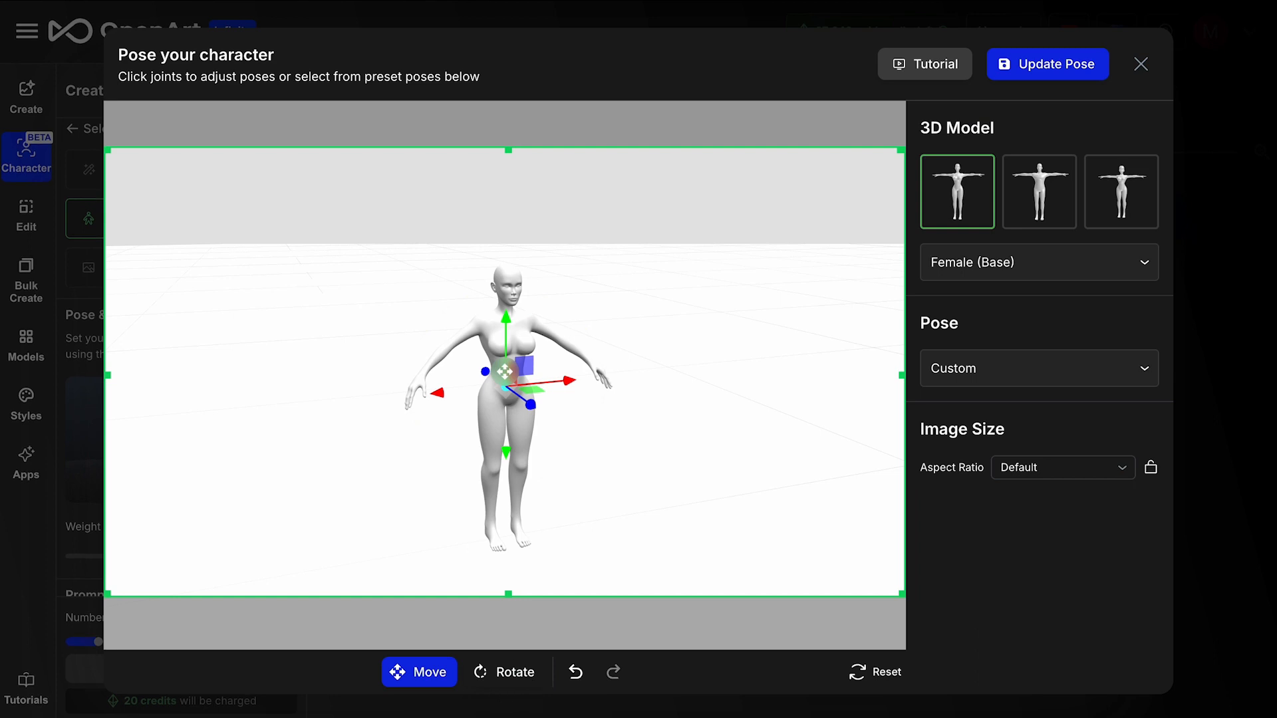
- Switch to the Rotate tool and try rotation on the figure's arm and knee joints
{"action": "left_click", "coordinate": [504, 672]}
{"action": "left_click_drag", "start_coordinate": [589, 556], "coordinate": [549, 546]}
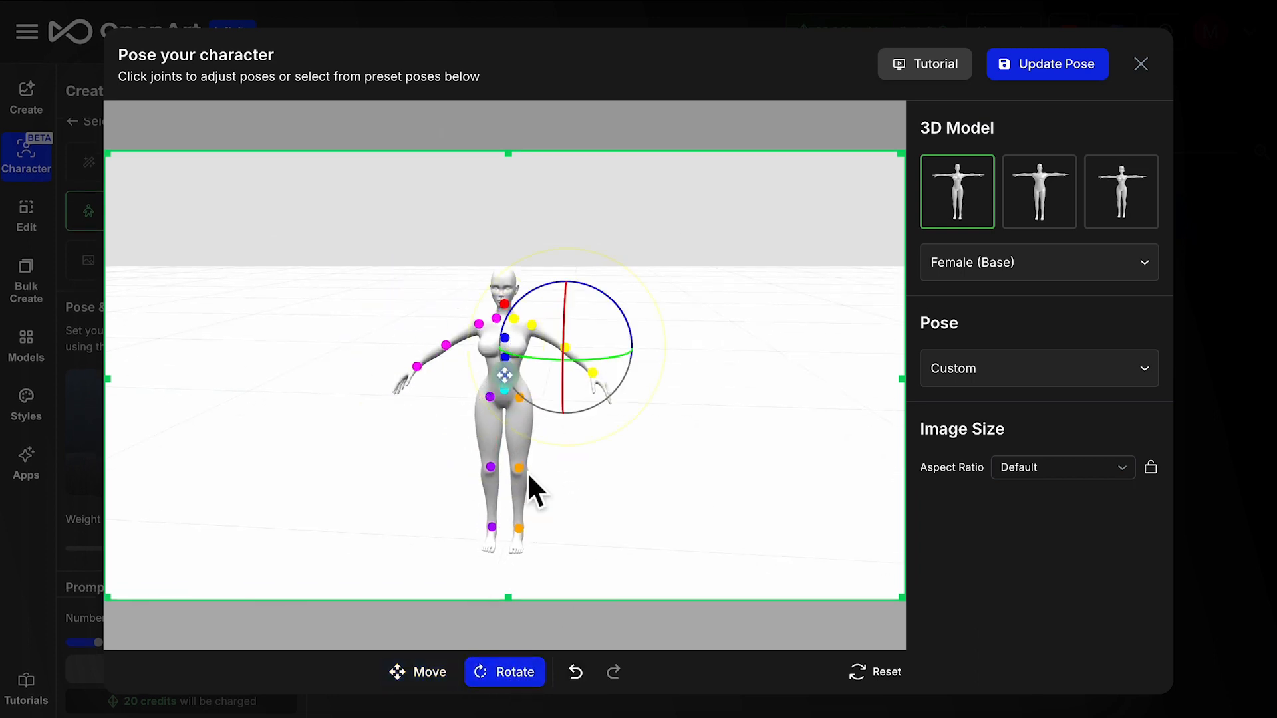
{"action": "left_click", "coordinate": [521, 469]}
{"action": "mouse_move", "coordinate": [548, 489]}
{"action": "left_mouse_down"}
{"action": "mouse_move", "coordinate": [577, 486]}
{"action": "mouse_move", "coordinate": [548, 488]}
{"action": "left_mouse_up"}
- Try presets including Arms Down (1), Arms Resting On Knees and Arms Supporting, and settle on the Left Hand On Hip pose
{"action": "left_click", "coordinate": [944, 369]}
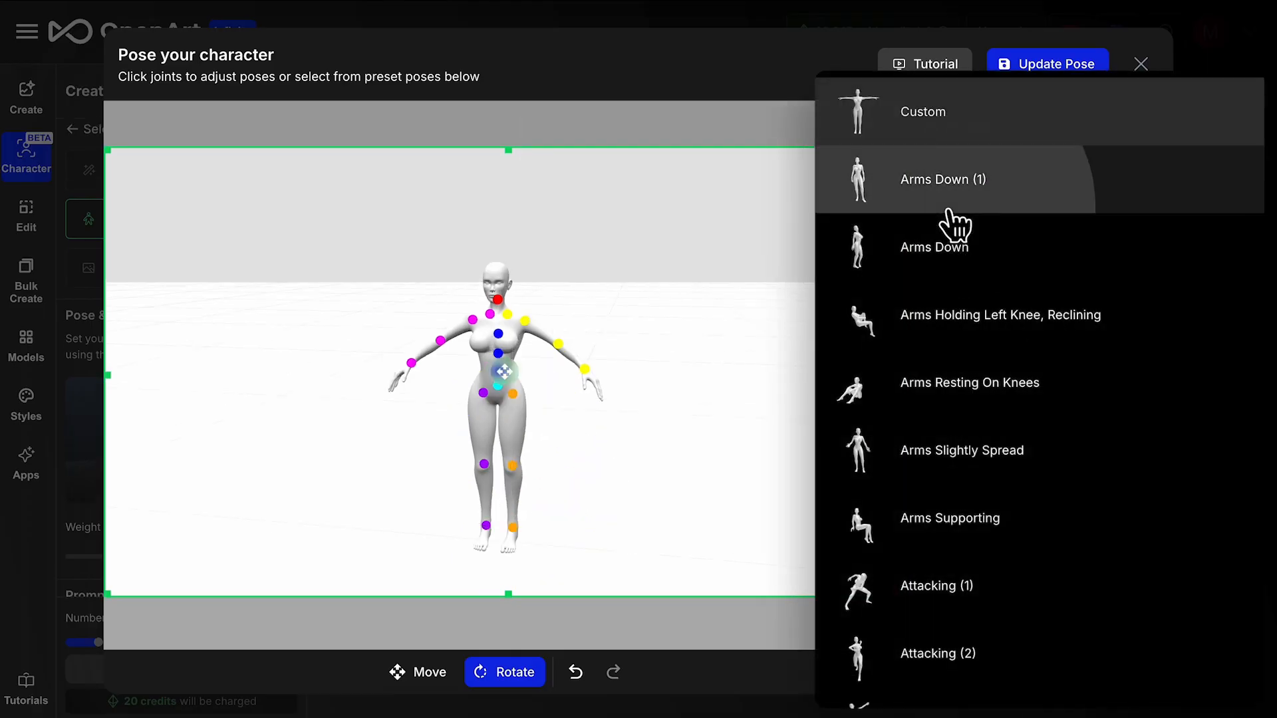
{"action": "left_click", "coordinate": [954, 180]}
{"action": "left_click", "coordinate": [998, 372]}
{"action": "left_click", "coordinate": [996, 419]}
{"action": "left_click", "coordinate": [998, 369]}
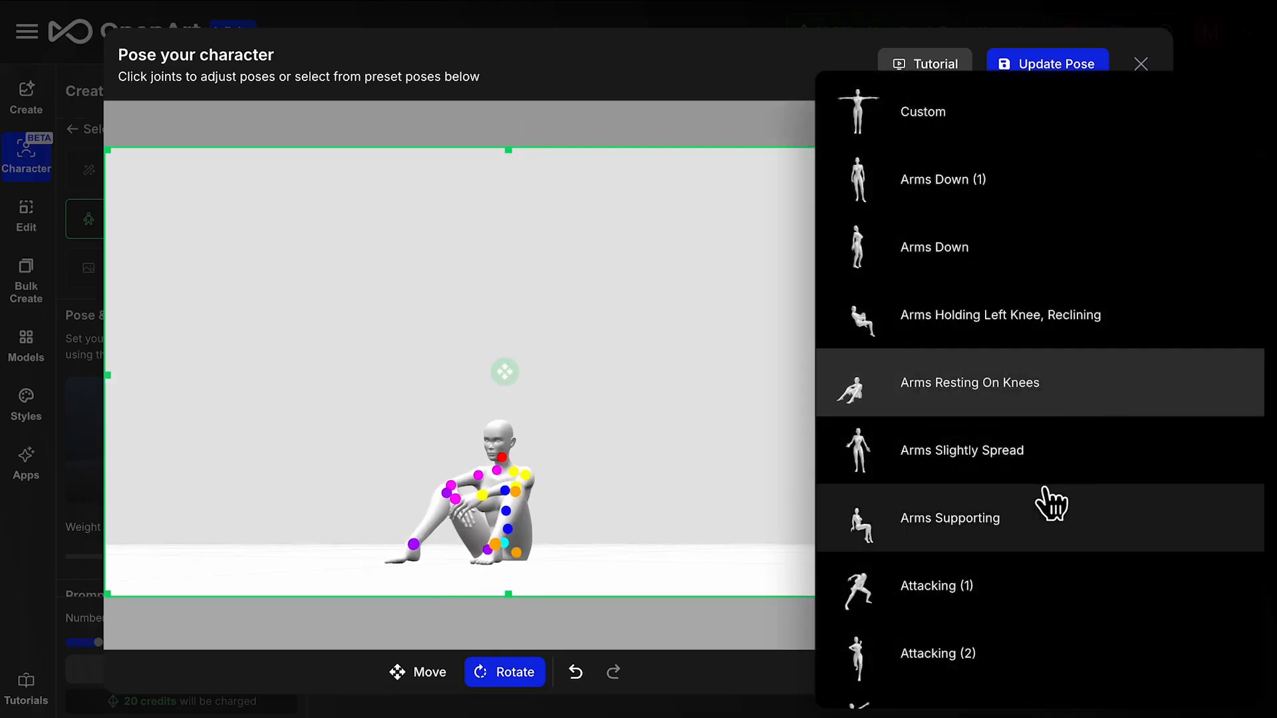
{"action": "left_click", "coordinate": [1049, 519]}
{"action": "left_click", "coordinate": [997, 369]}
{"action": "left_click", "coordinate": [1037, 582]}
{"action": "left_click", "coordinate": [1080, 377]}
{"action": "left_click", "coordinate": [1057, 219]}
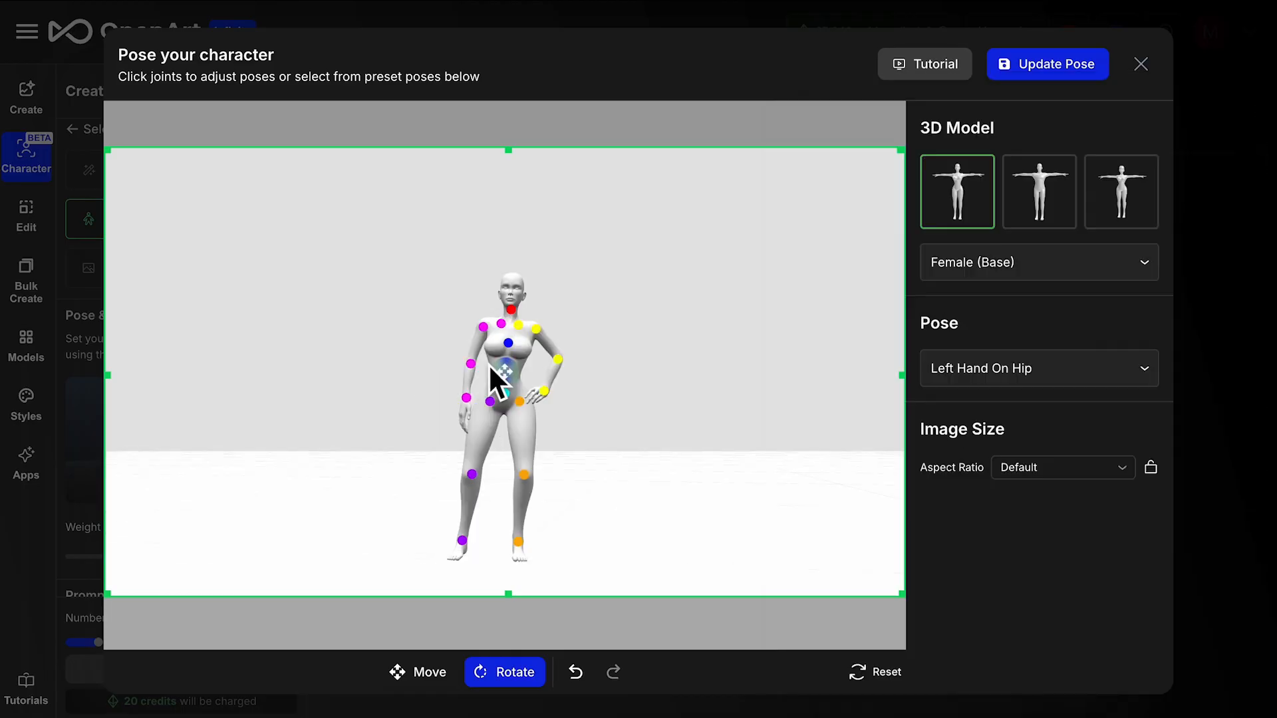
- Adjust the Left Hand On Hip pose by rotating the figure's arm, shoulder and ankle joints
{"action": "left_click", "coordinate": [470, 365]}
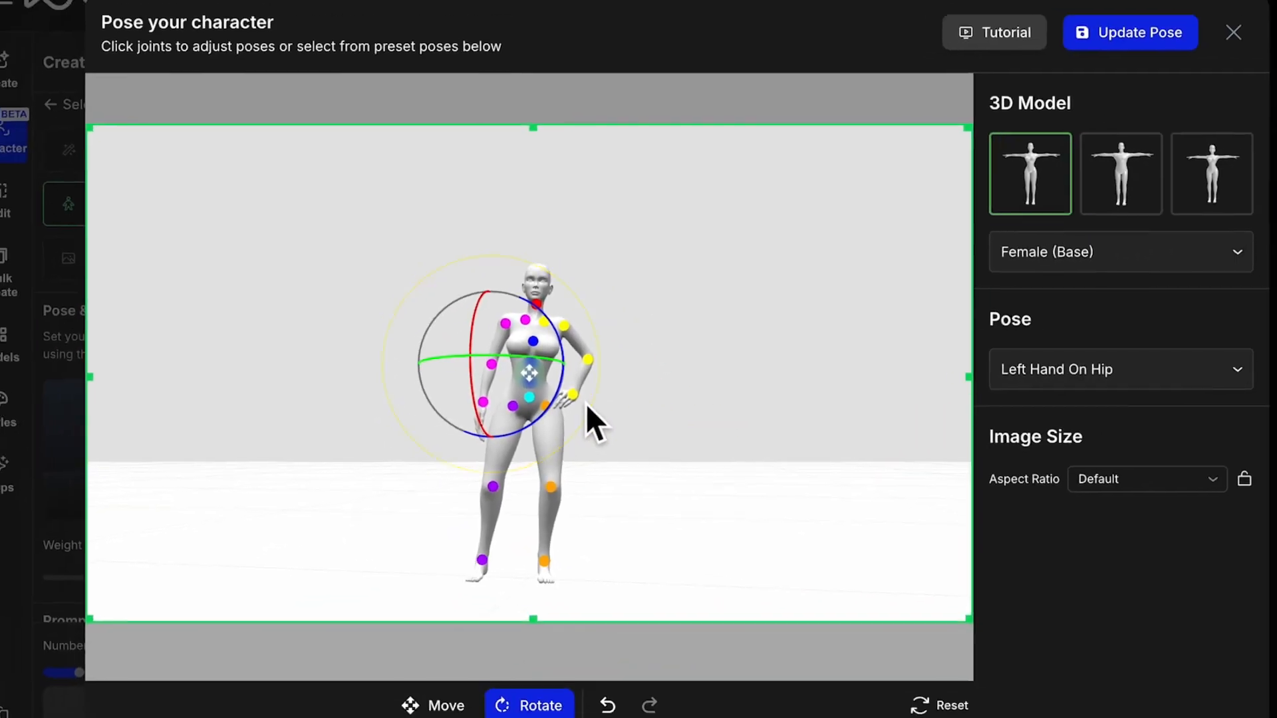
{"action": "left_click", "coordinate": [565, 326]}
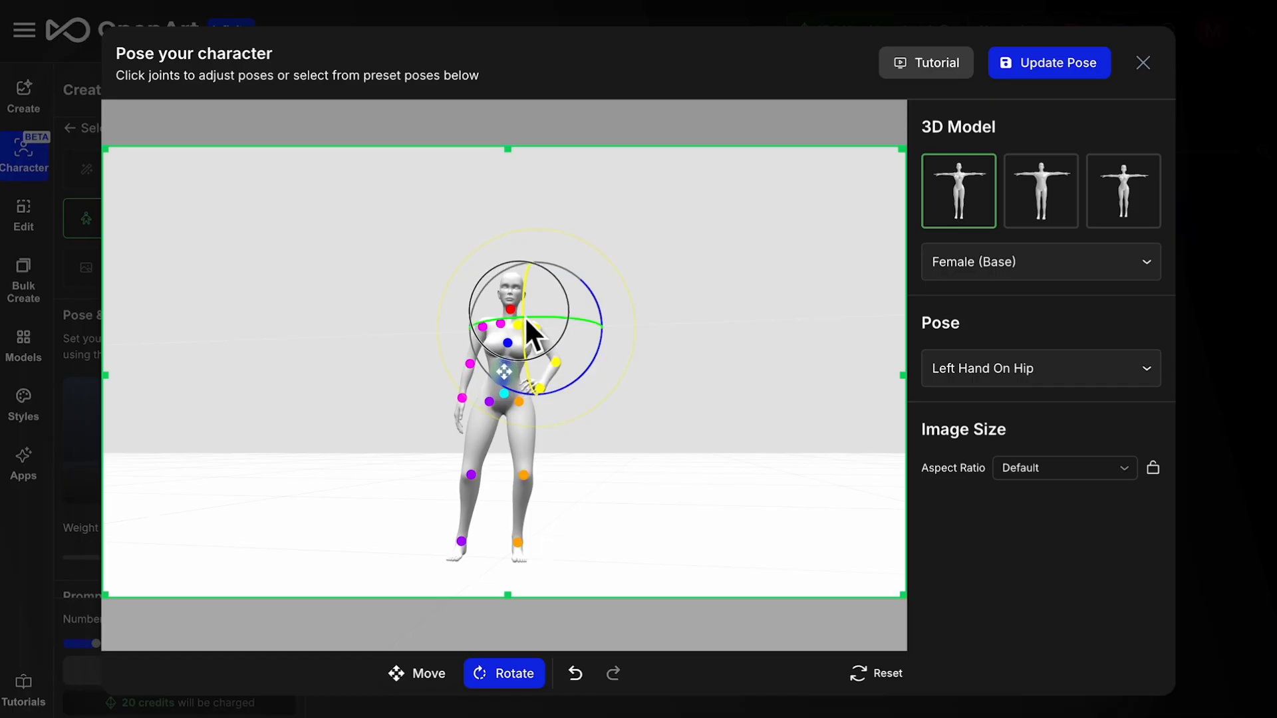
{"action": "left_click", "coordinate": [654, 419]}
{"action": "left_click", "coordinate": [461, 540]}
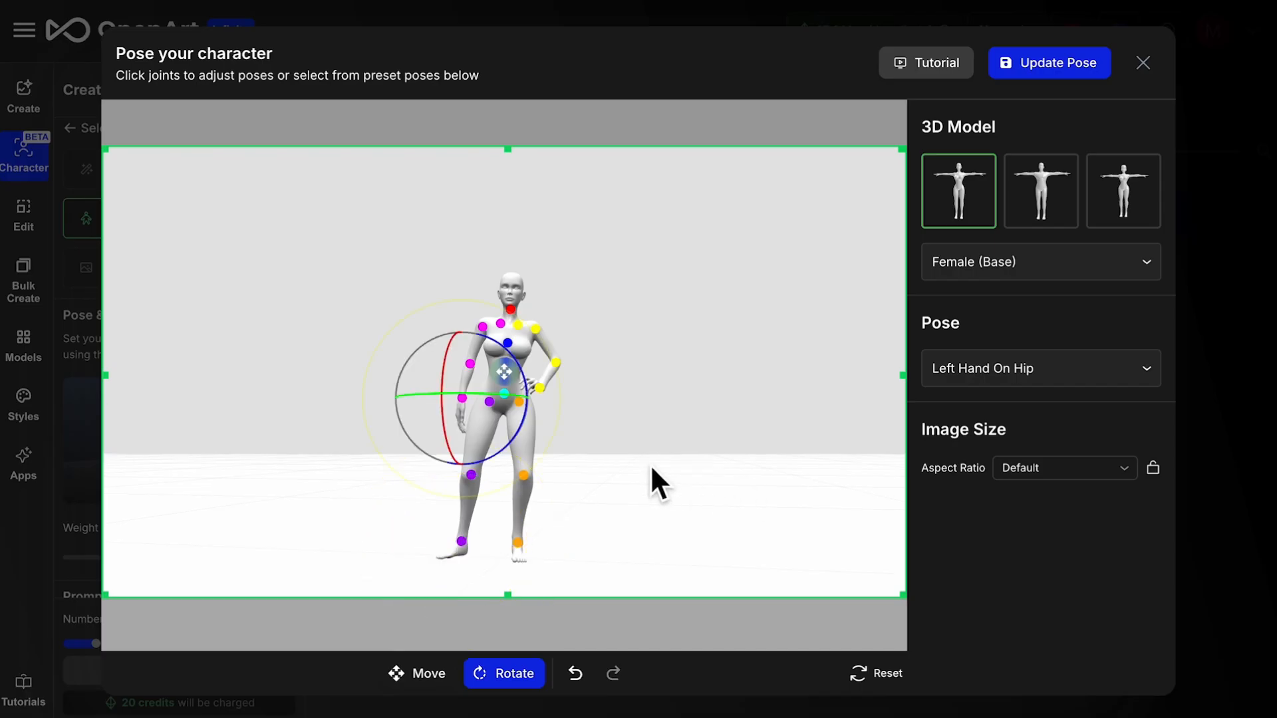
- Redo the last pose change and bend the figure's torso forward with the spine joint, including the neck joint in the adjustment
{"action": "left_click_drag", "start_coordinate": [651, 465], "coordinate": [599, 464]}
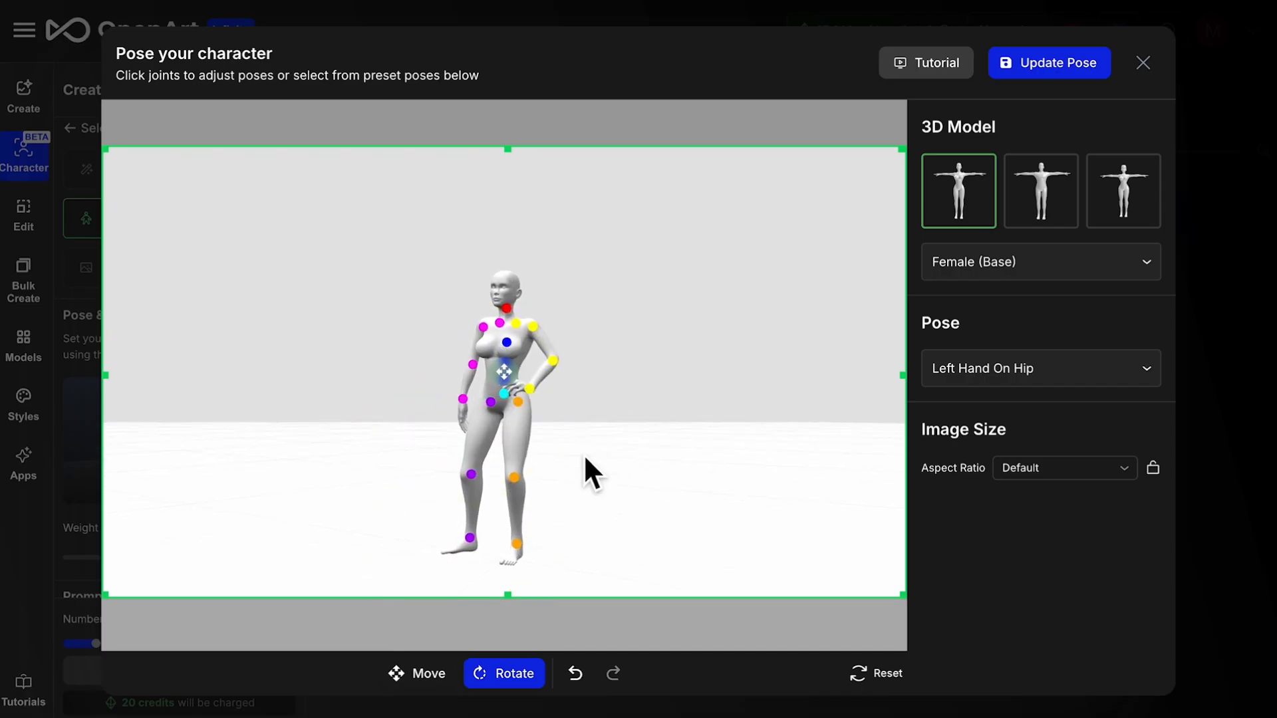
{"action": "scroll", "coordinate": [585, 459], "scroll_direction": "up", "scroll_amount": 5}
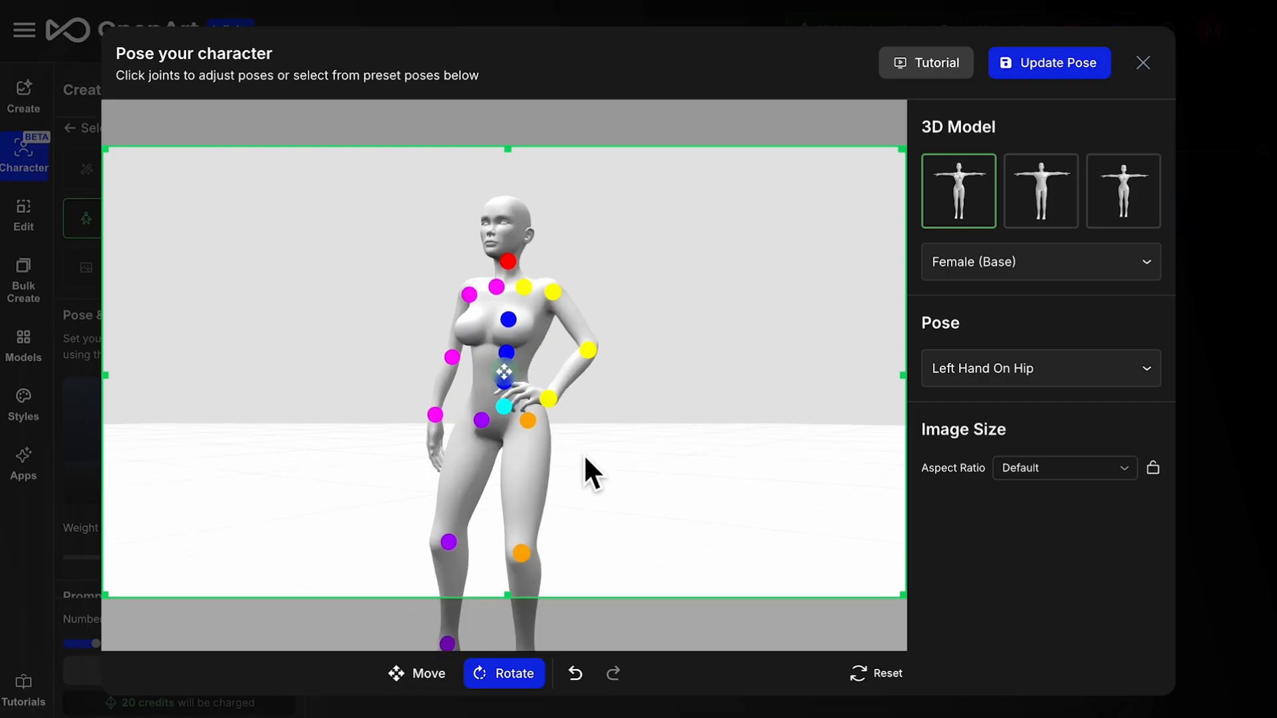
{"action": "left_click_drag", "start_coordinate": [600, 478], "coordinate": [573, 429]}
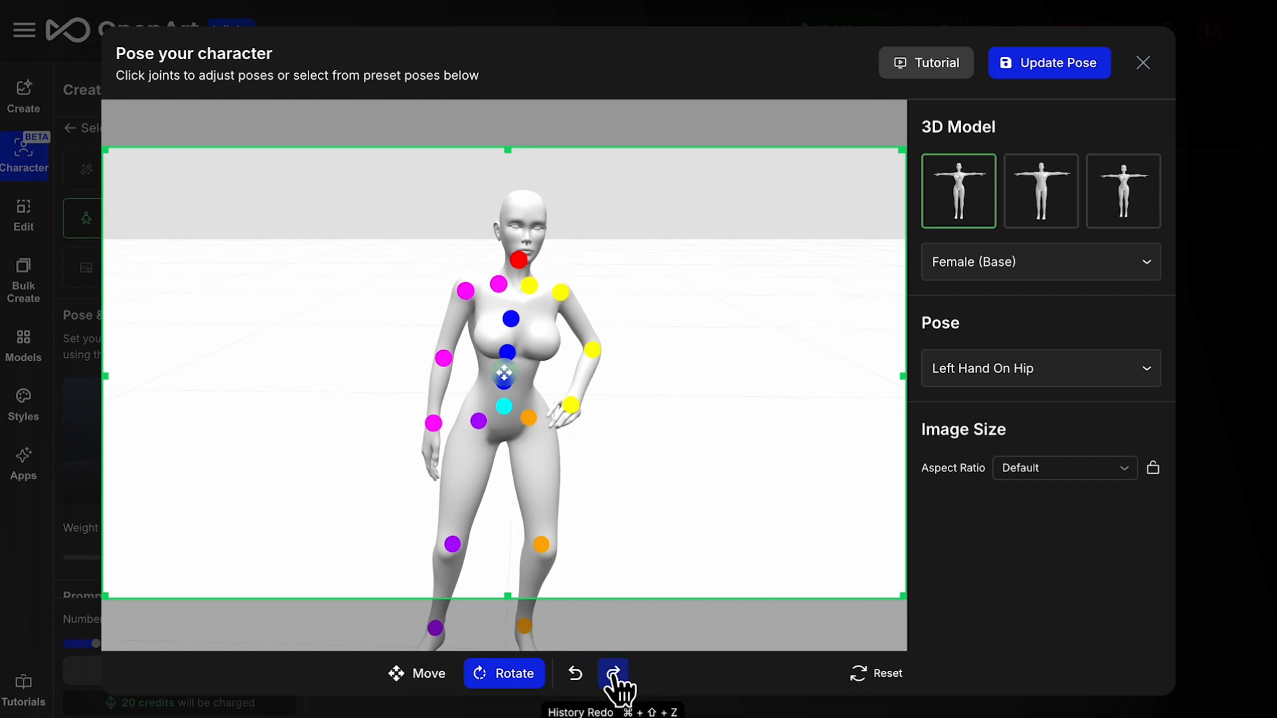
{"action": "left_click", "coordinate": [614, 674]}
{"action": "left_click_drag", "start_coordinate": [542, 372], "coordinate": [615, 537]}
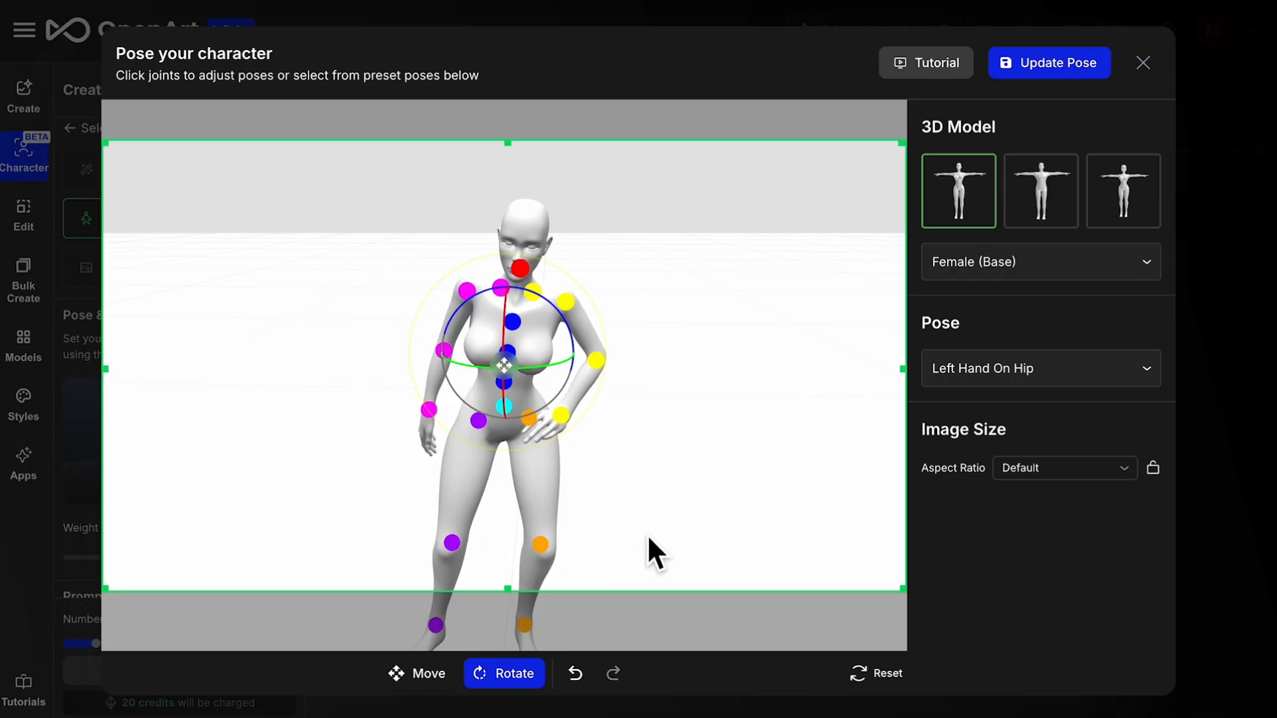
{"action": "left_click", "coordinate": [529, 273]}
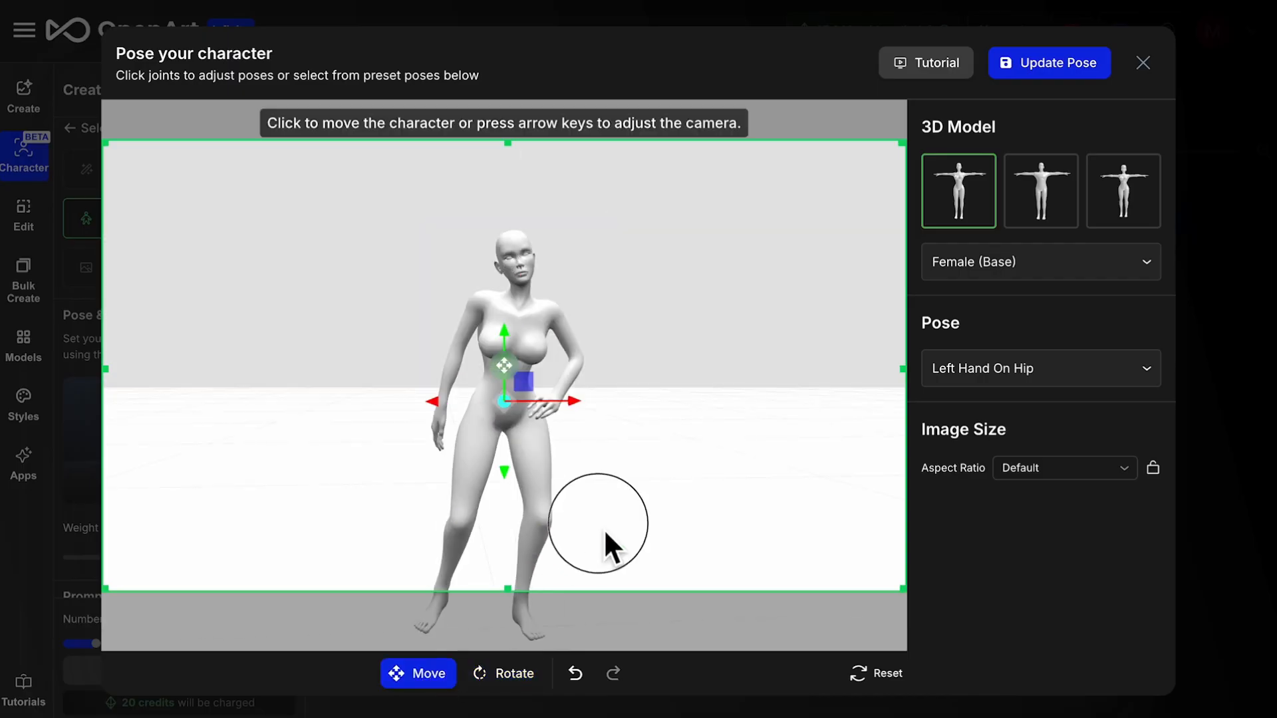
- Set the image's aspect ratio to Cinema, reframe the whole figure from a lower camera angle and save the updated pose
{"action": "mouse_move", "coordinate": [604, 531]}
{"action": "left_mouse_down"}
{"action": "mouse_move", "coordinate": [586, 507]}
{"action": "mouse_move", "coordinate": [606, 540]}
{"action": "left_mouse_up"}
{"action": "left_click", "coordinate": [532, 602]}
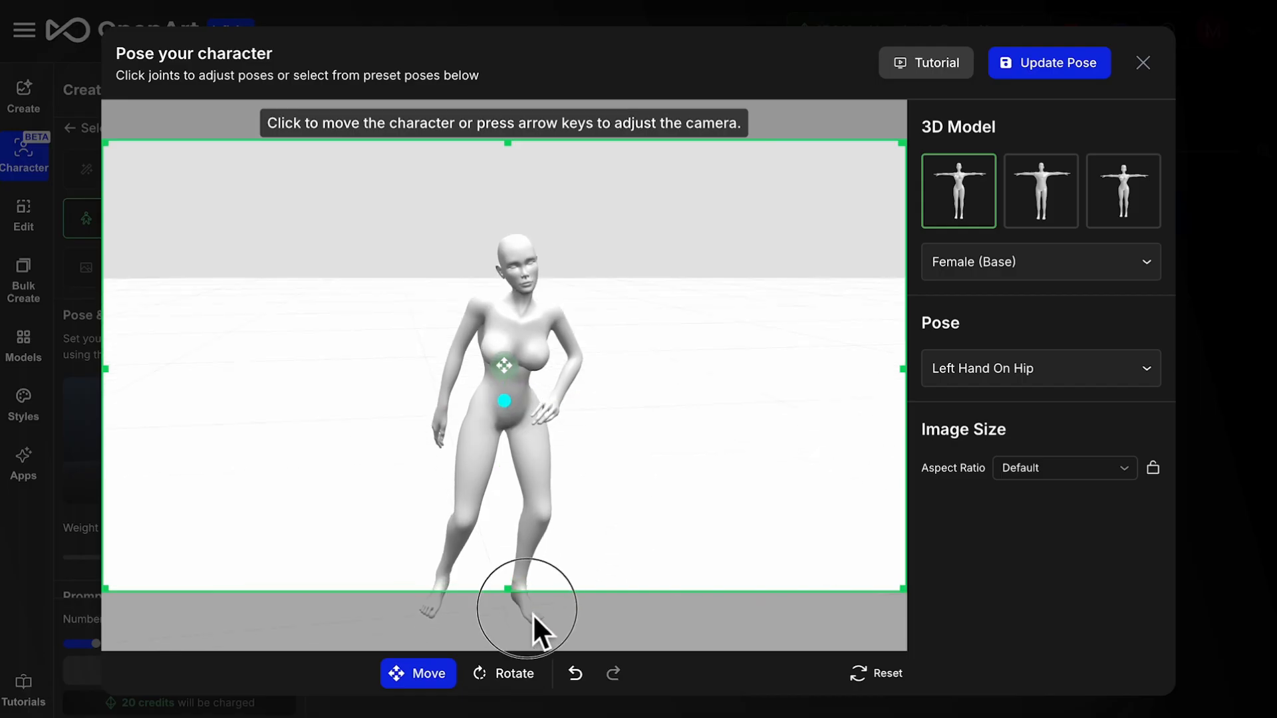
{"action": "left_click", "coordinate": [1017, 467]}
{"action": "left_click", "coordinate": [1068, 558]}
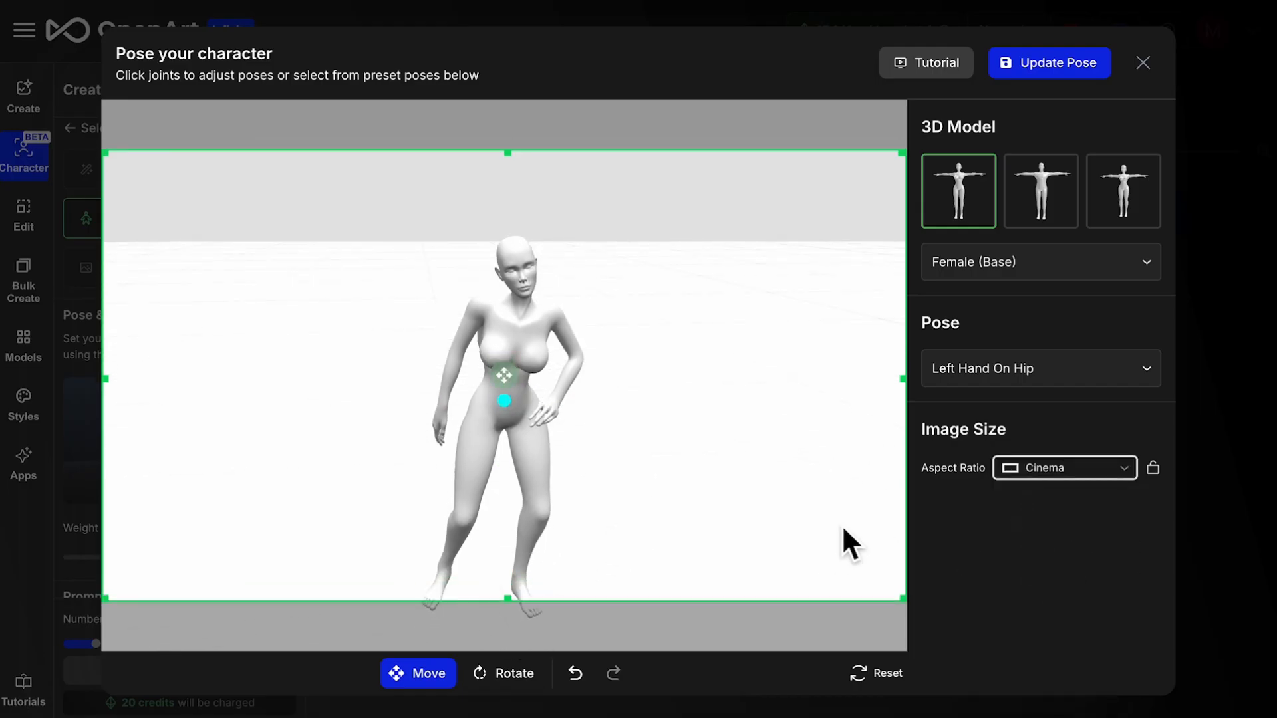
{"action": "left_click_drag", "start_coordinate": [824, 540], "coordinate": [800, 520]}
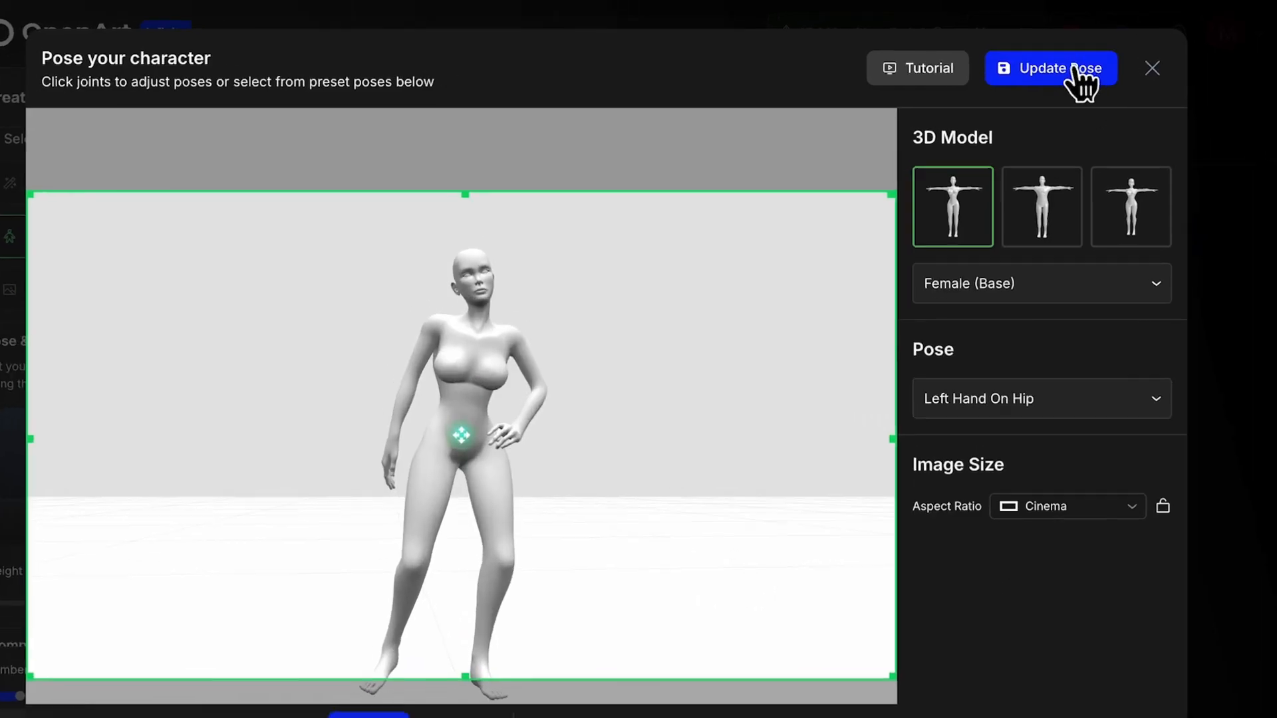
{"action": "left_click", "coordinate": [1077, 70]}
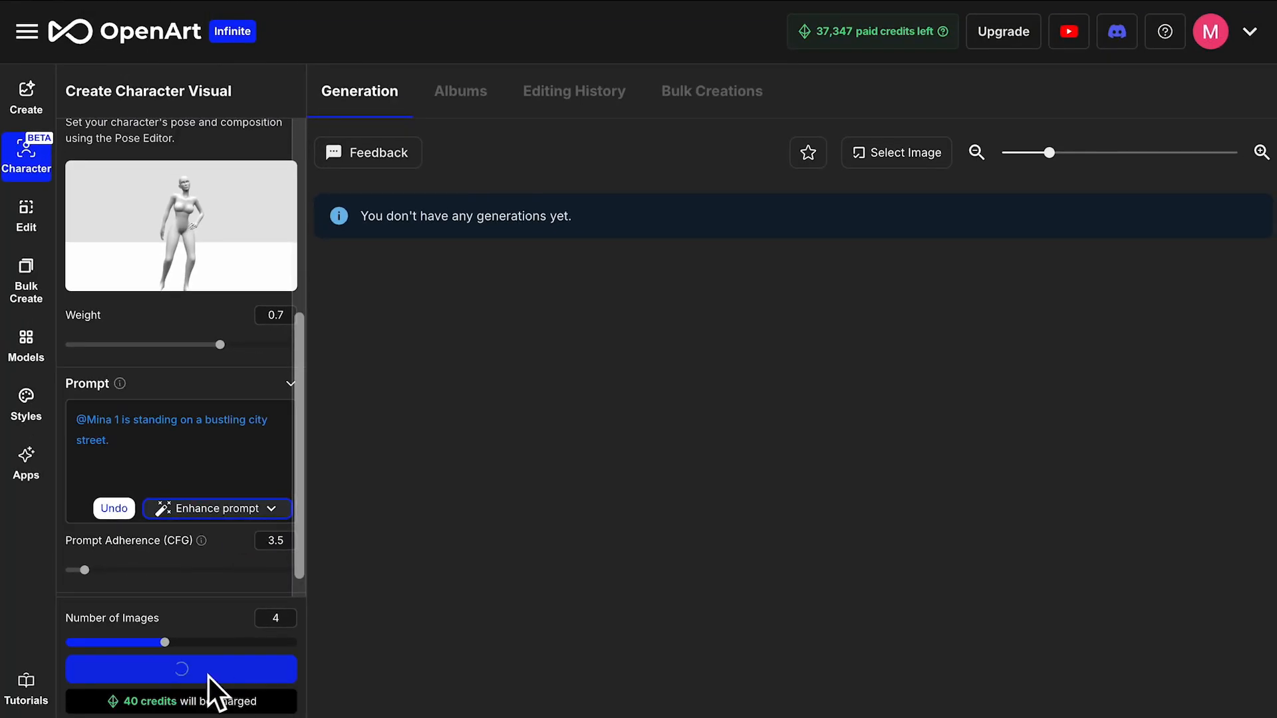
{"action": "left_click", "coordinate": [208, 674]}
{"action": "left_click", "coordinate": [1131, 372]}
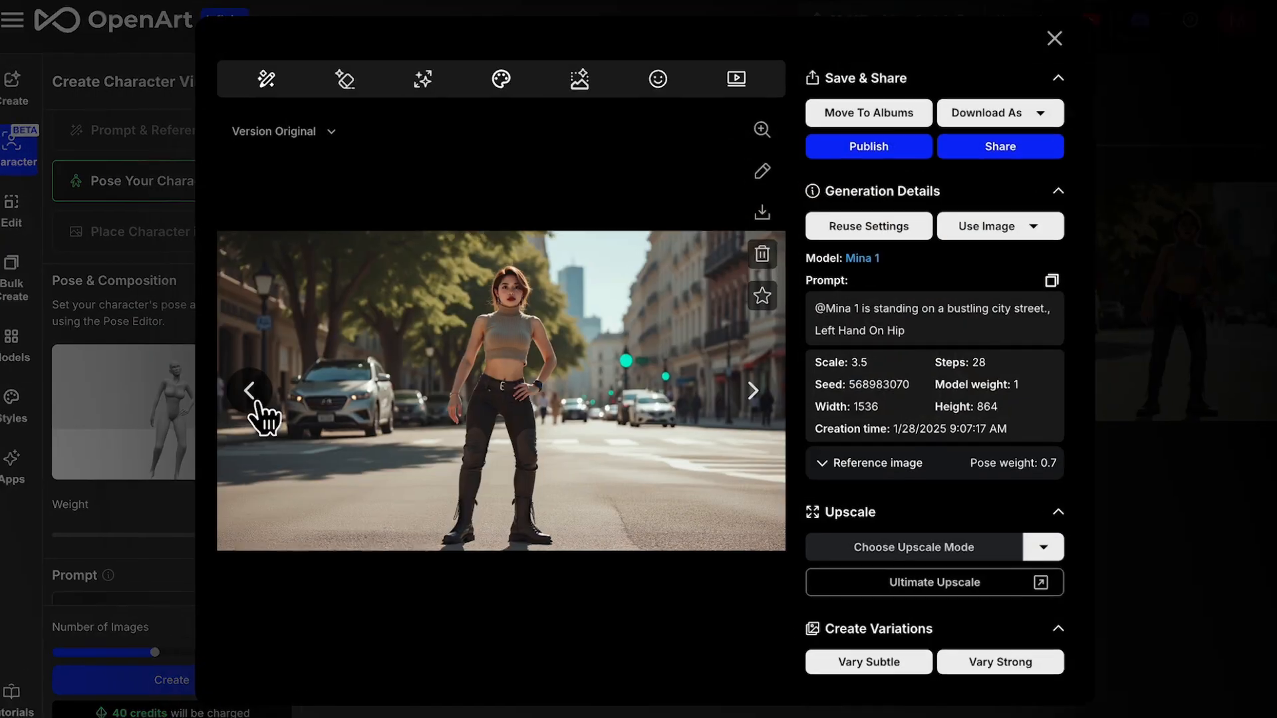
{"action": "left_click", "coordinate": [256, 389]}
{"action": "left_click", "coordinate": [186, 419]}
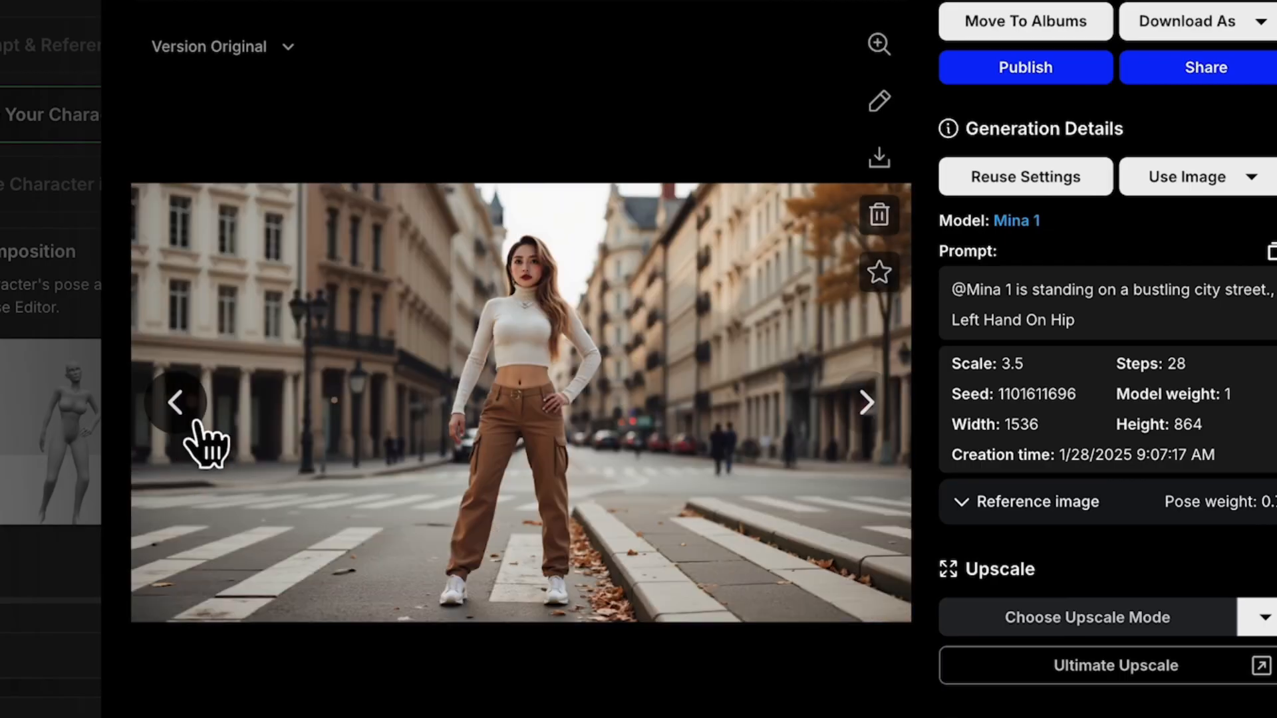
{"action": "left_click", "coordinate": [190, 427]}
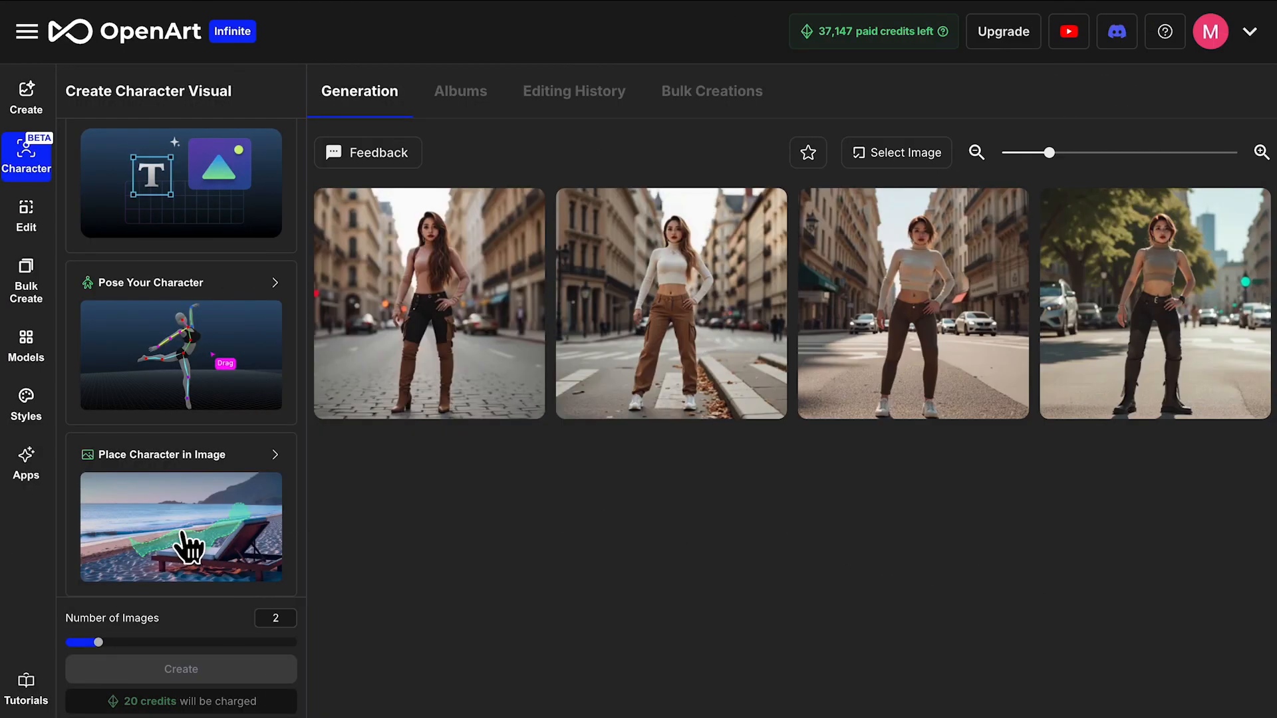
- Choose the Place Character in Image mode, open the placement editor and upload the coffee shop street photo
{"action": "left_click", "coordinate": [185, 539]}
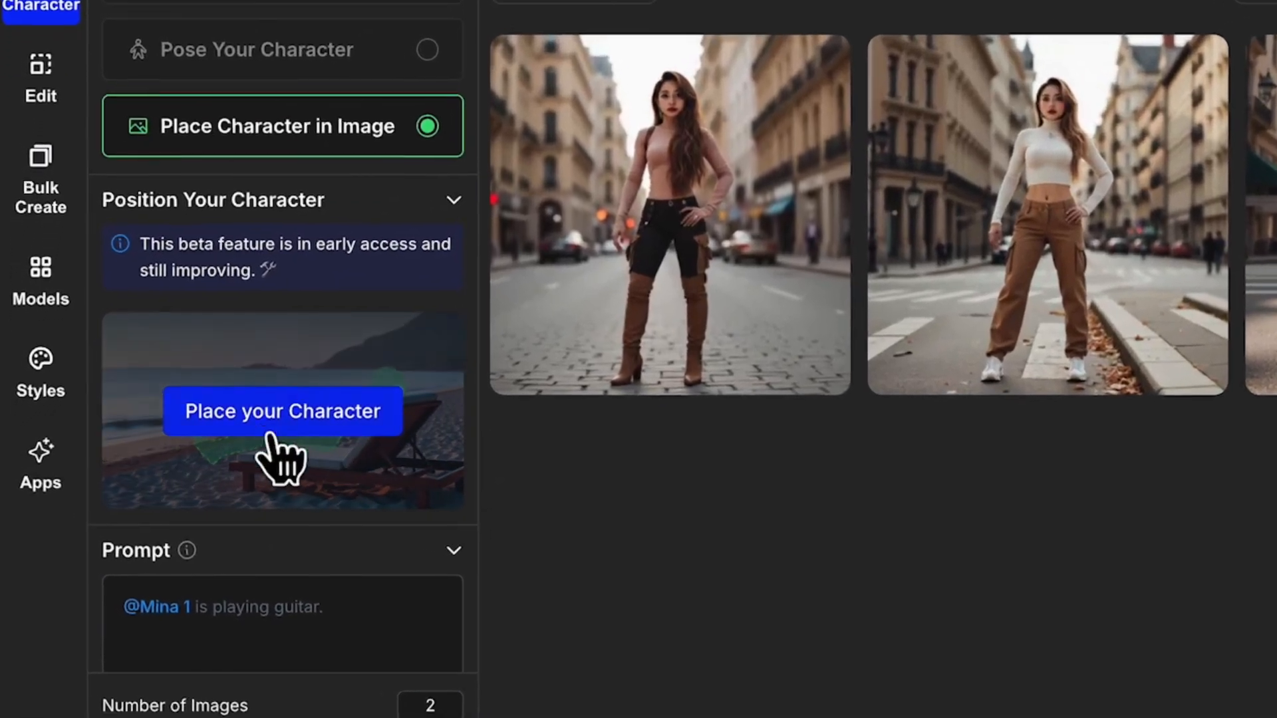
{"action": "left_click", "coordinate": [279, 419]}
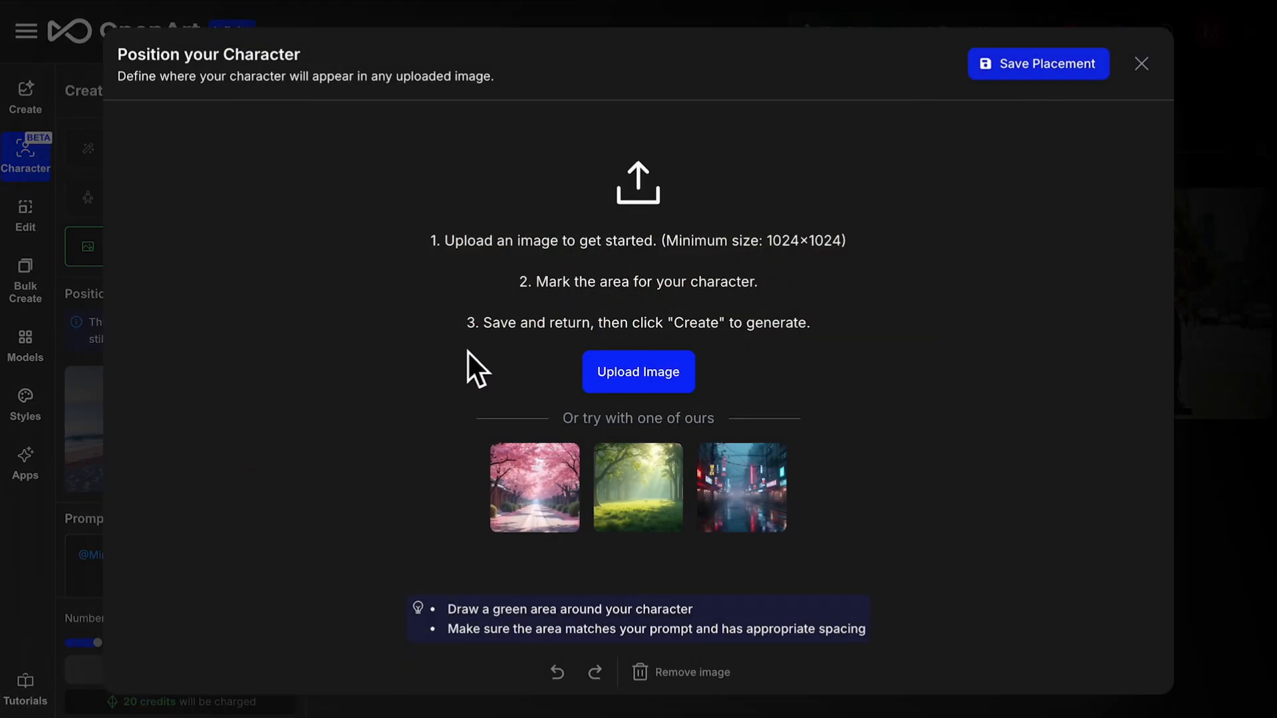
{"action": "left_click", "coordinate": [640, 378]}
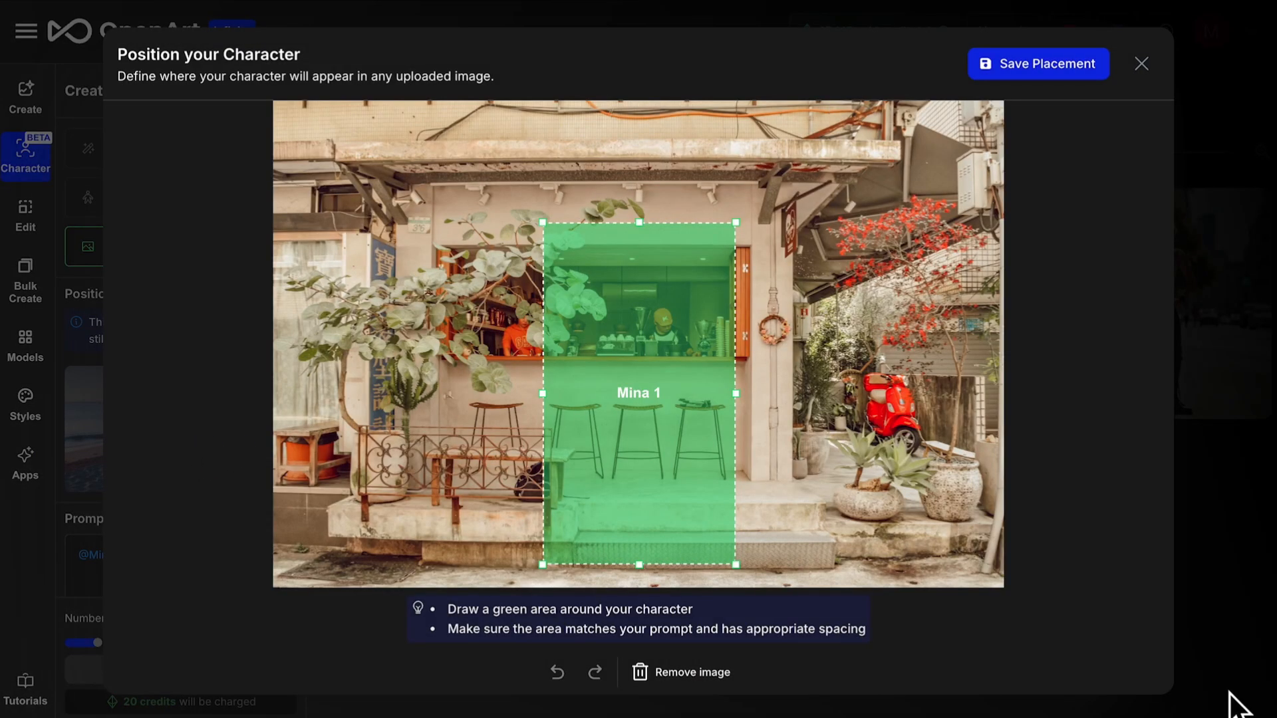
- Move the Mina 1 area beside the coffee shop over the red scooter and plants, widen it slightly and save the placement
{"action": "left_click_drag", "start_coordinate": [665, 477], "coordinate": [898, 507]}
{"action": "left_click_drag", "start_coordinate": [970, 417], "coordinate": [988, 417]}
{"action": "left_click_drag", "start_coordinate": [951, 439], "coordinate": [945, 441]}
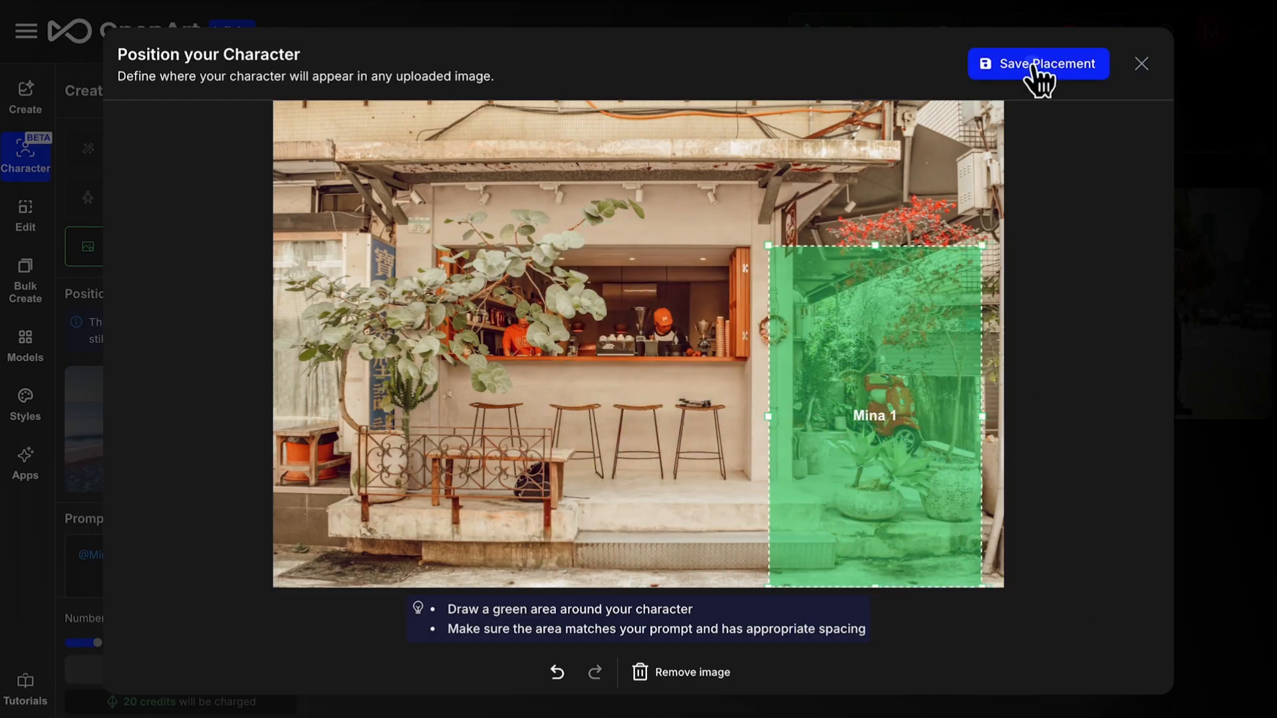
{"action": "left_click", "coordinate": [1036, 70]}
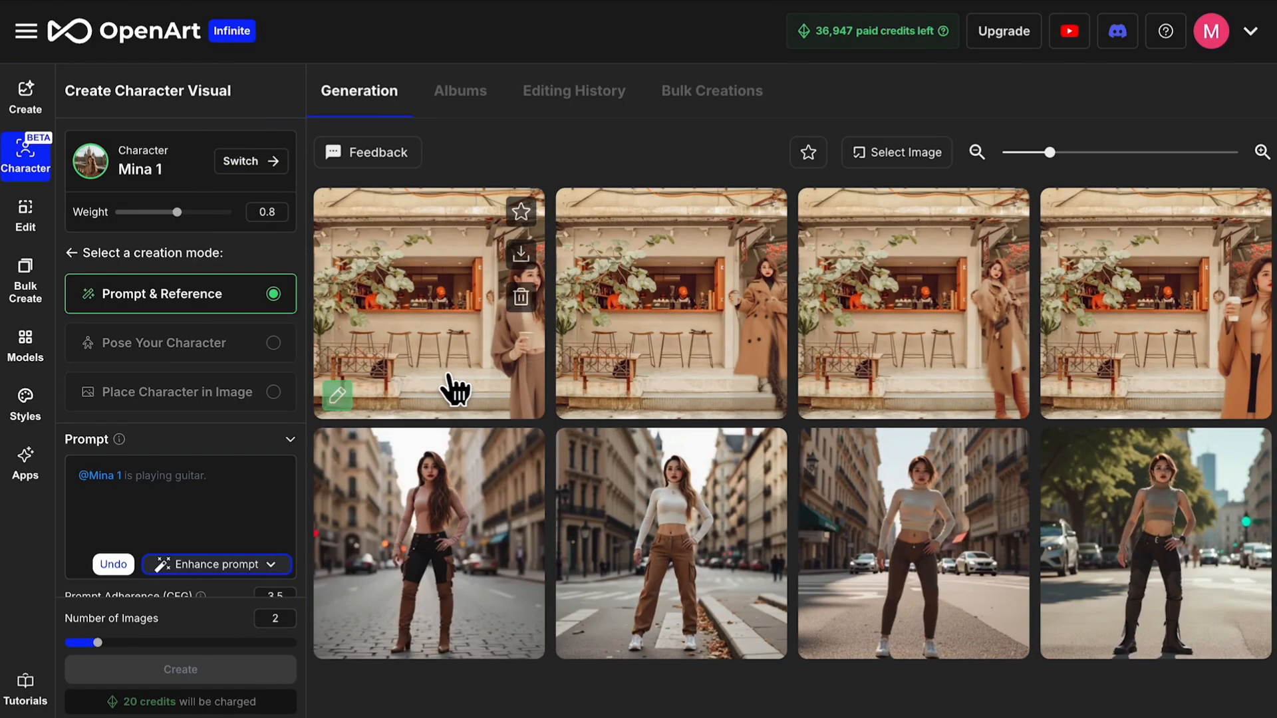
- Open the generated coffee shop images of Mina 1 and examine how the character blends into each scene
{"action": "left_click", "coordinate": [449, 385]}
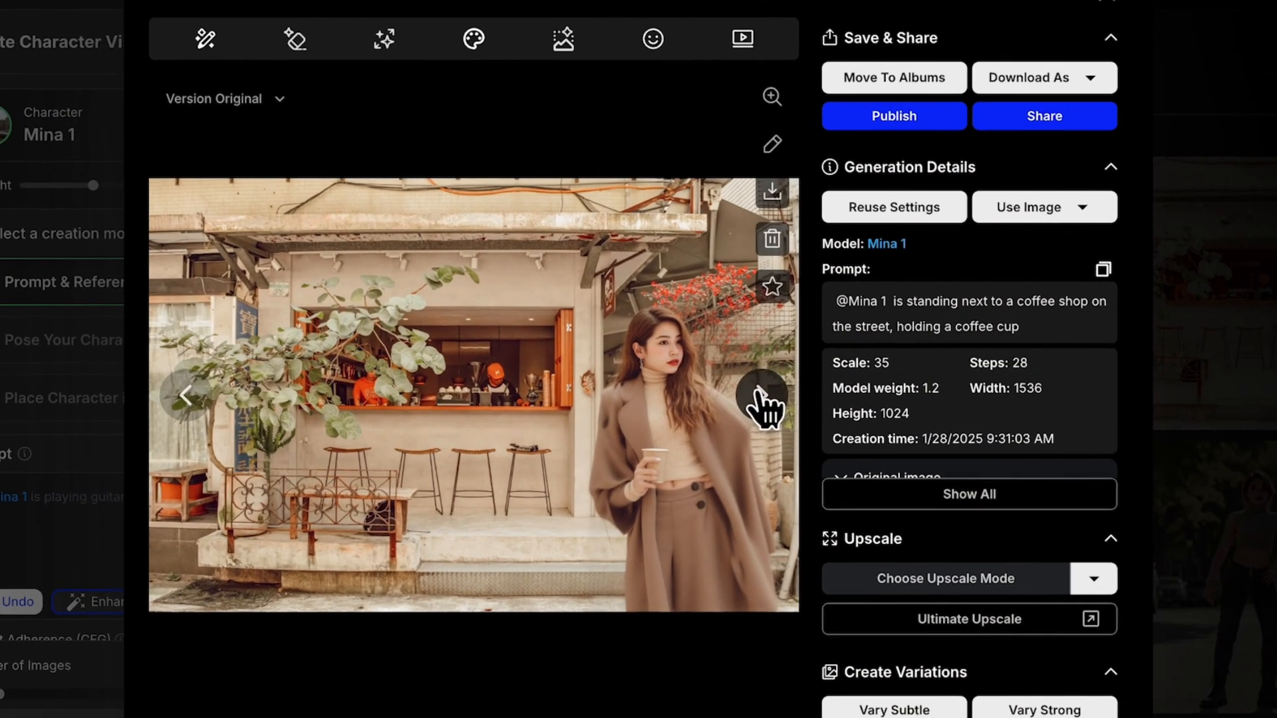
{"action": "left_click", "coordinate": [762, 398]}
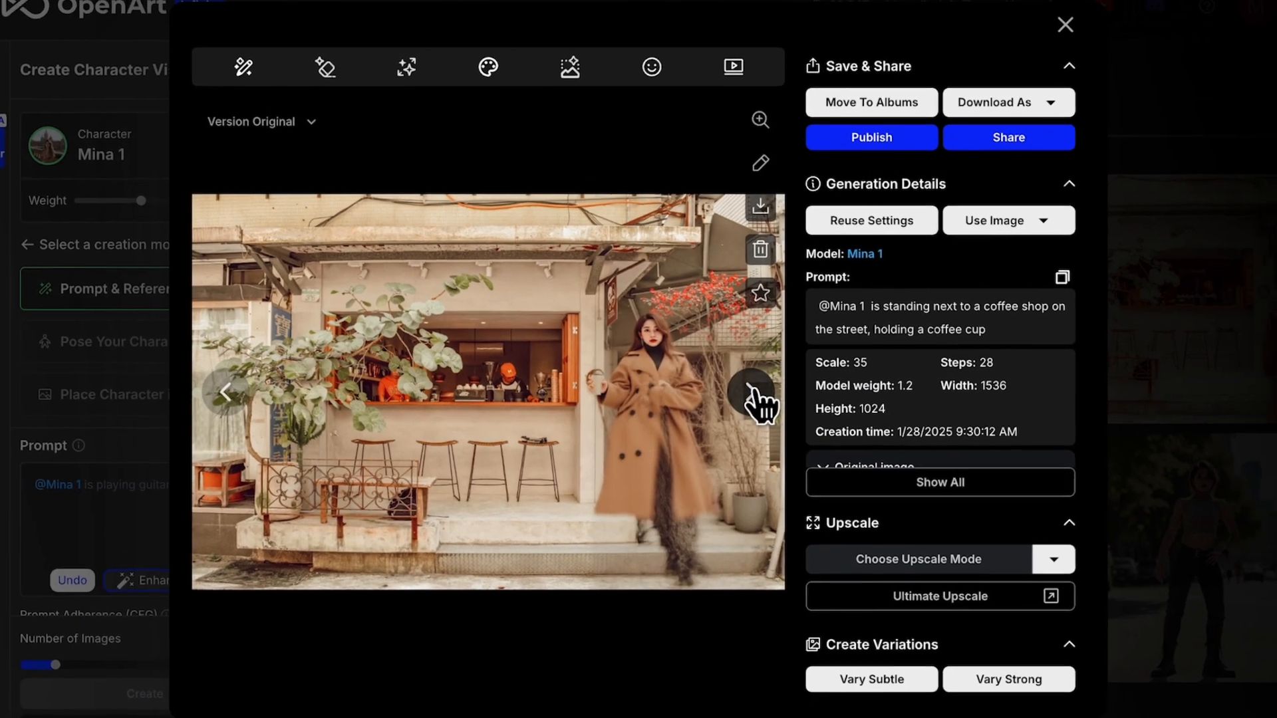
{"action": "left_click", "coordinate": [758, 398]}
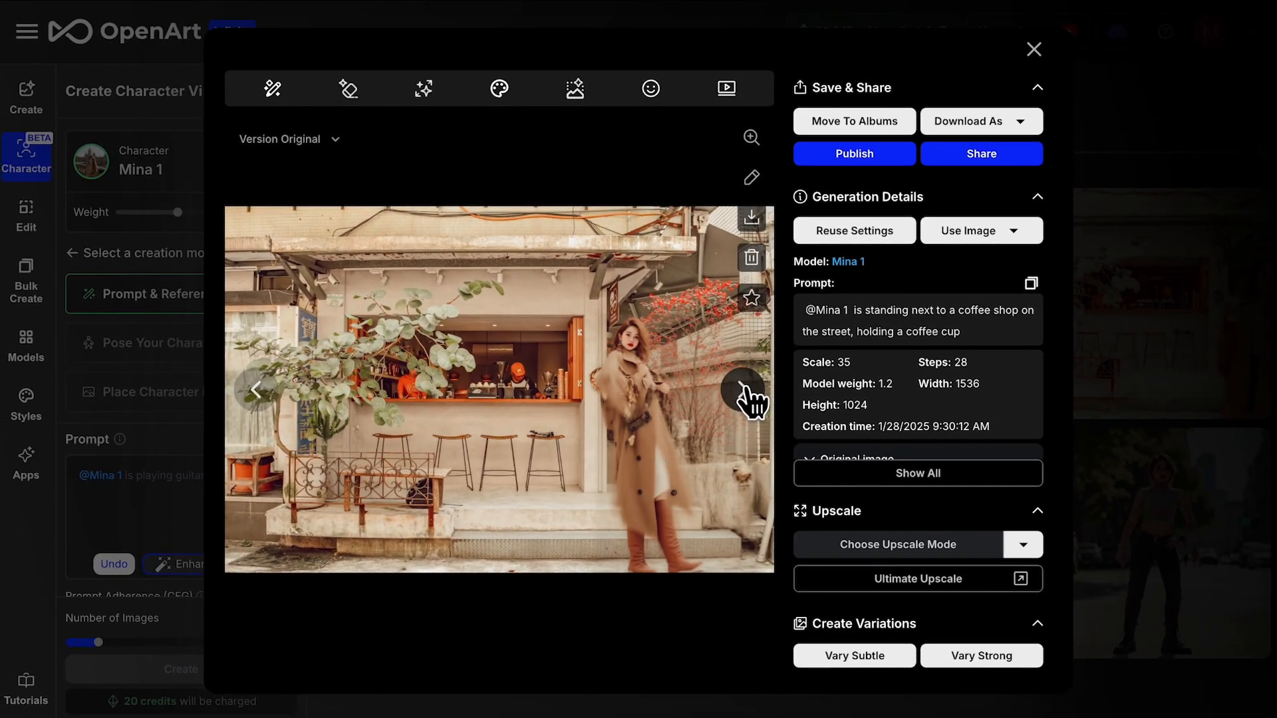
{"action": "left_click", "coordinate": [743, 391]}
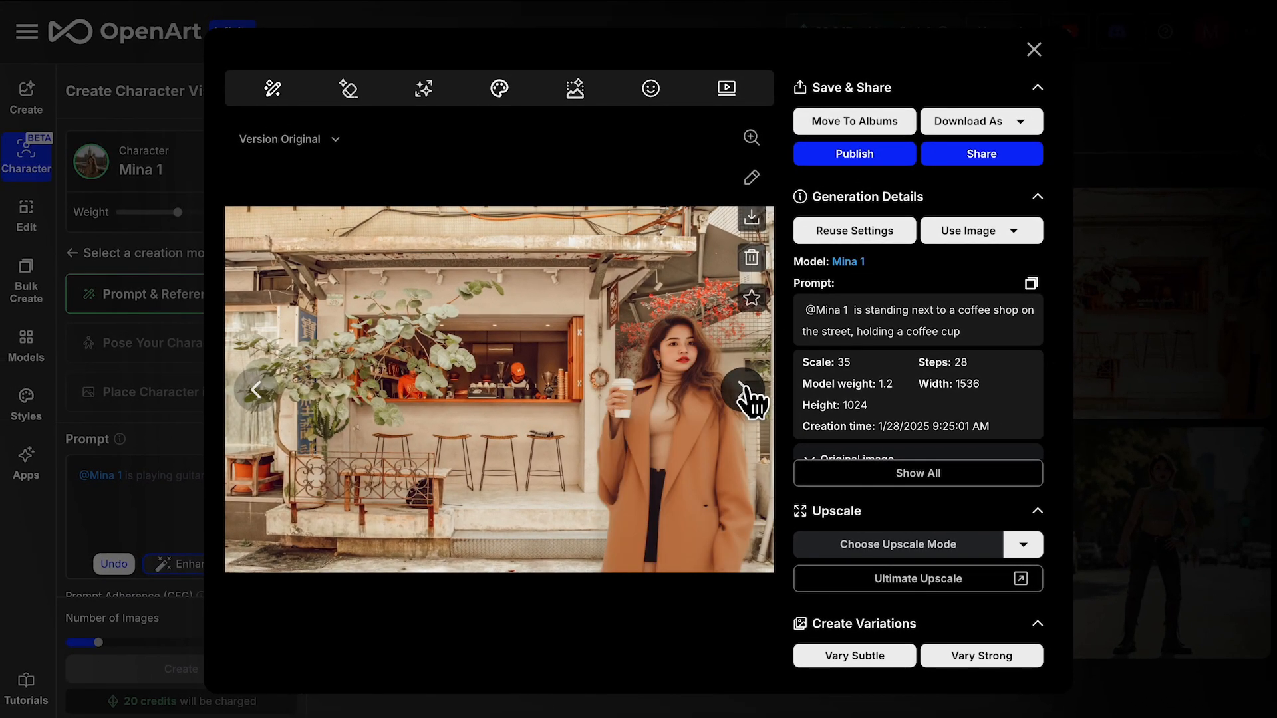
{"action": "left_click", "coordinate": [256, 390]}
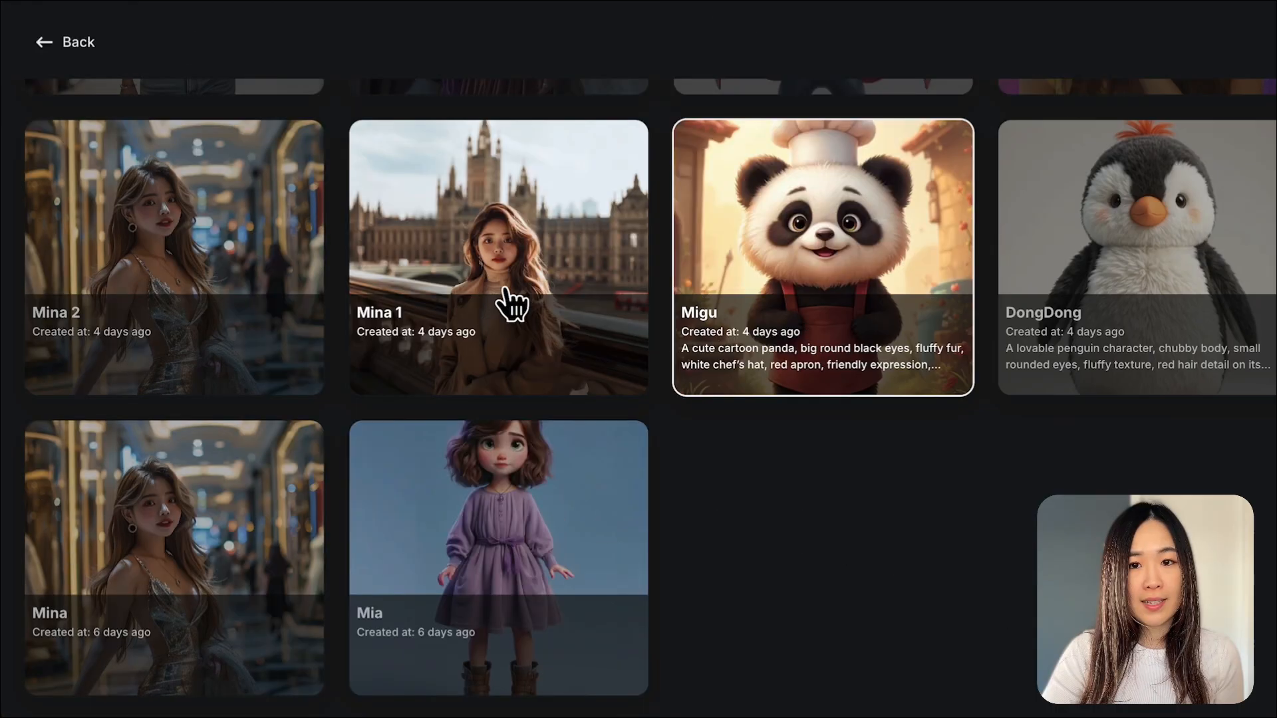
{"action": "left_click", "coordinate": [512, 305]}
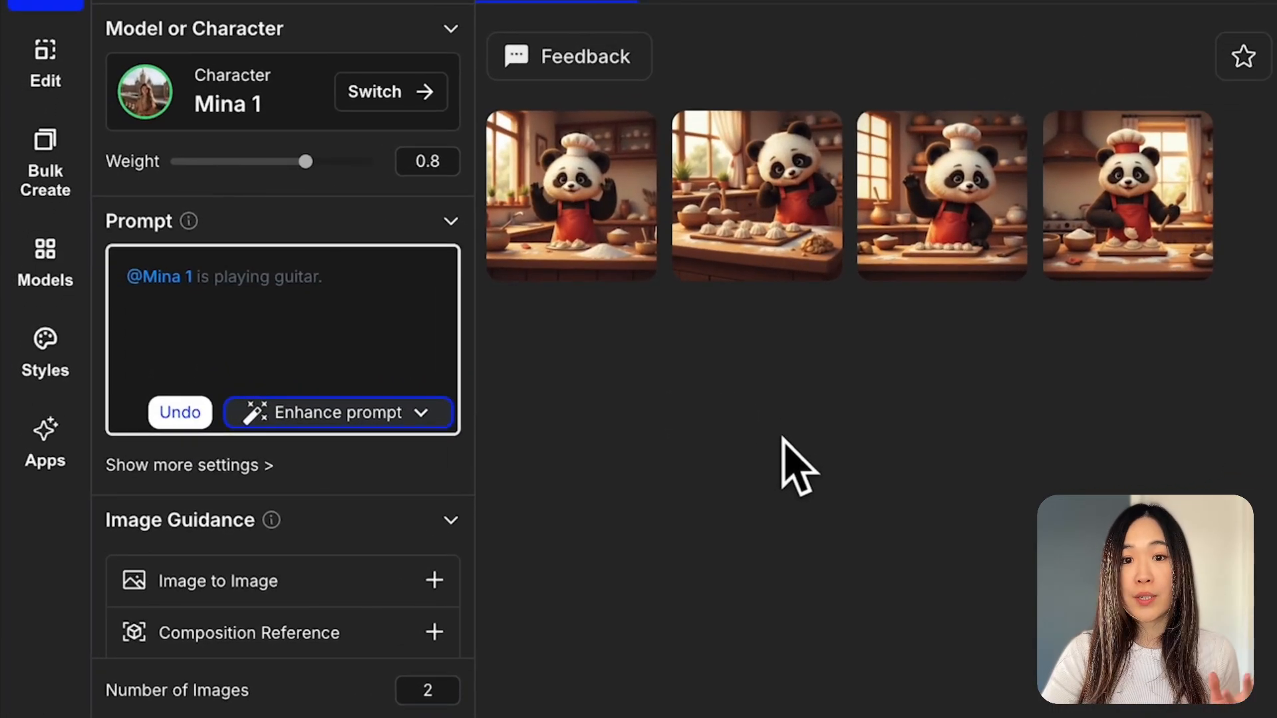
{"action": "type", "text": "is"}
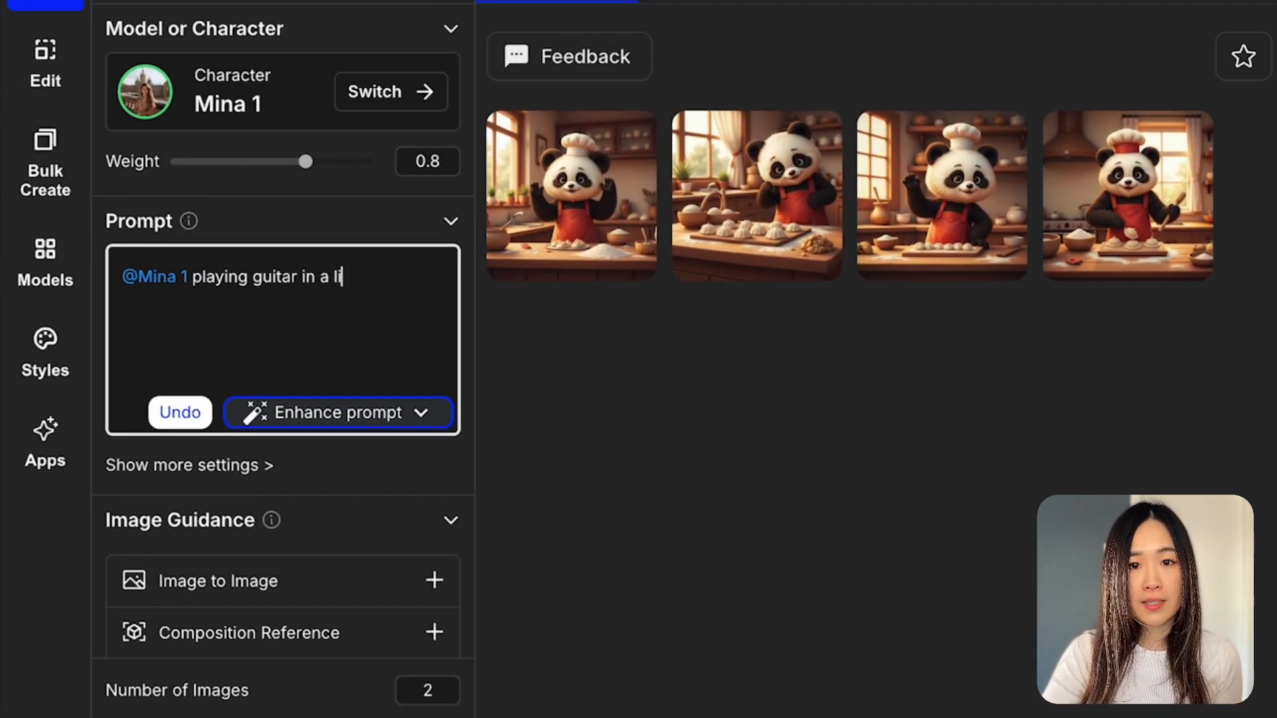
{"action": "left_click", "coordinate": [408, 413]}
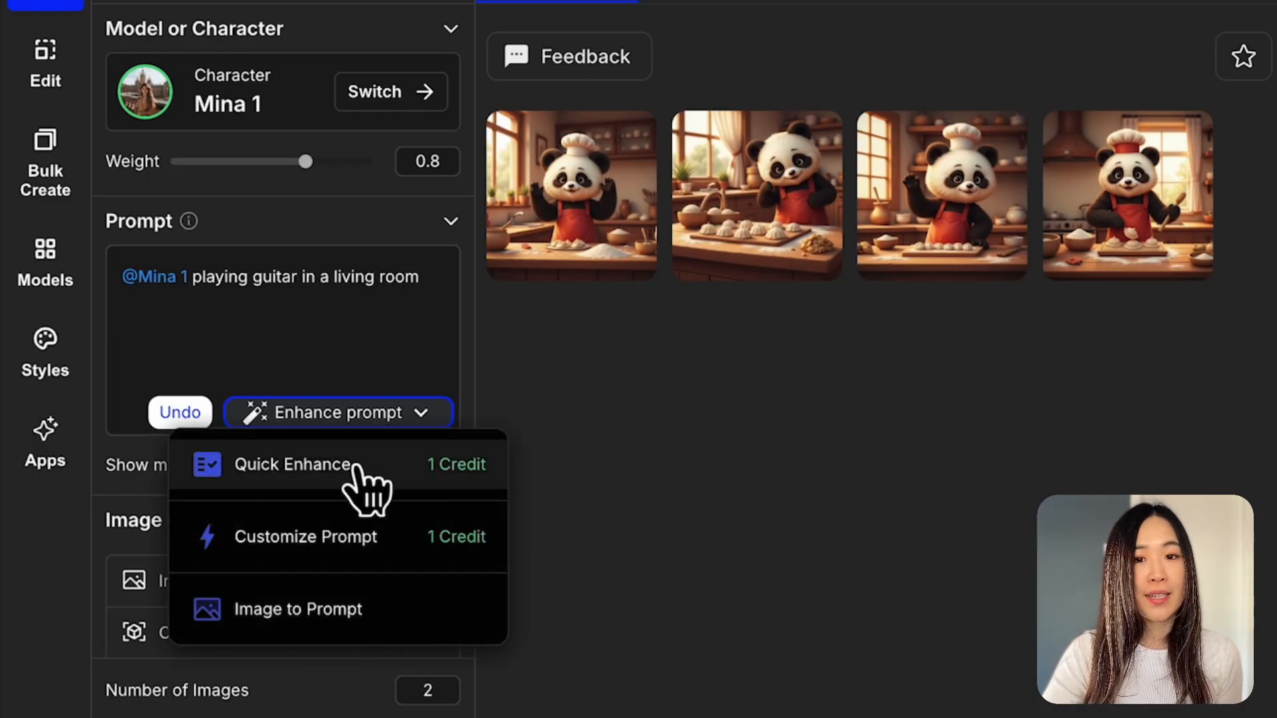
{"action": "left_click", "coordinate": [359, 464]}
- Set the output upscale to x2 and turn on Face Enhance in the advanced settings
{"action": "scroll", "coordinate": [276, 326], "scroll_direction": "down", "scroll_amount": 10}
{"action": "left_click", "coordinate": [213, 539]}
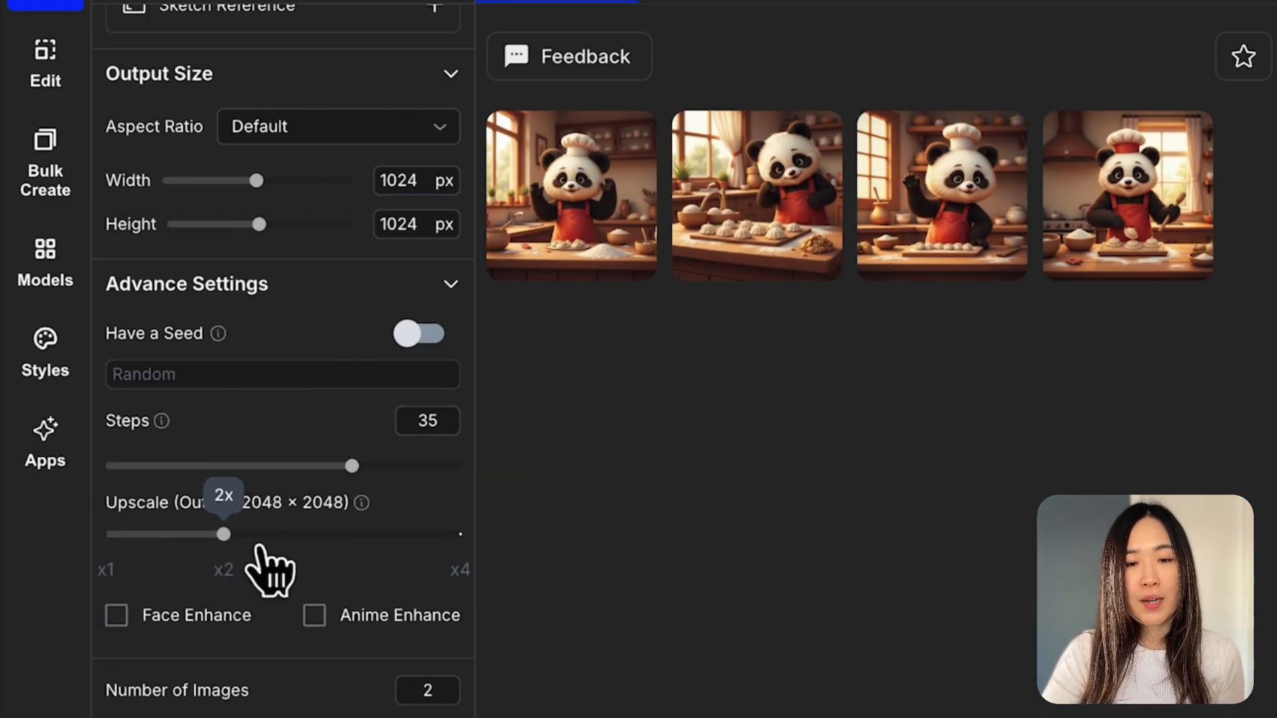
{"action": "left_click", "coordinate": [178, 619]}
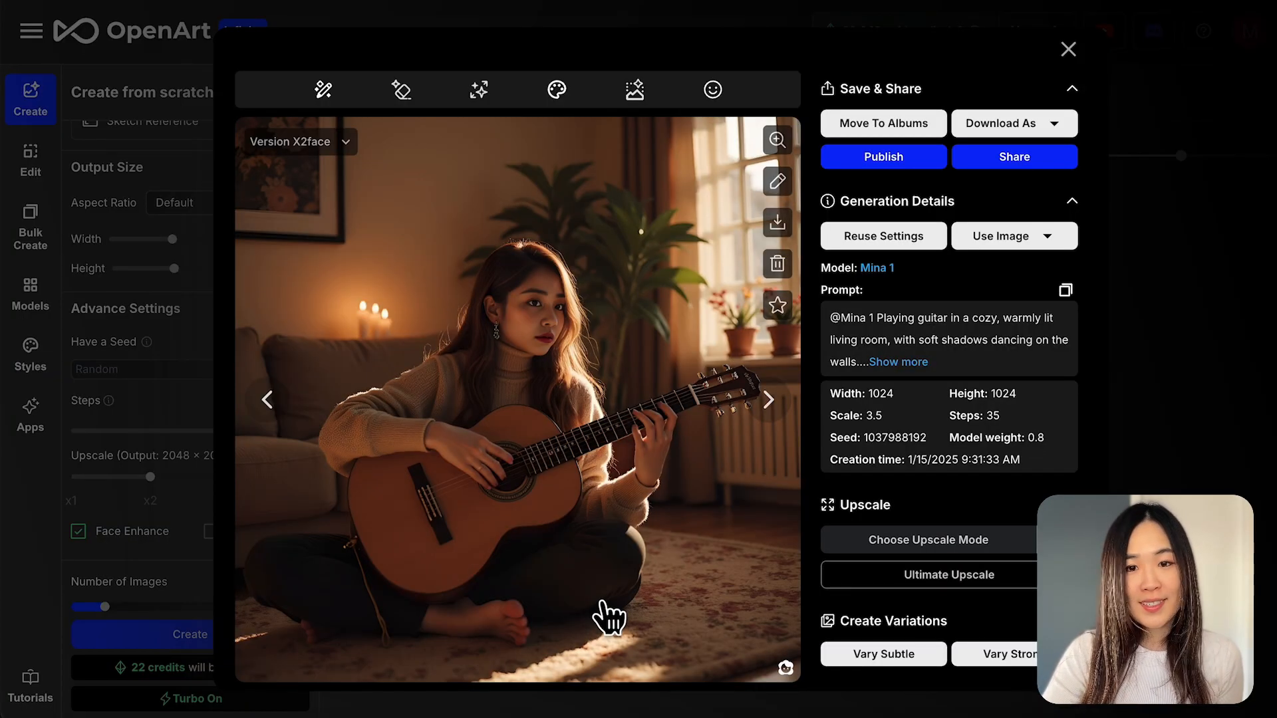
- Examine the generated guitar images of Mina 1 and compare the X2face version with the Original version
{"action": "scroll", "coordinate": [522, 615], "scroll_direction": "down", "scroll_amount": 1}
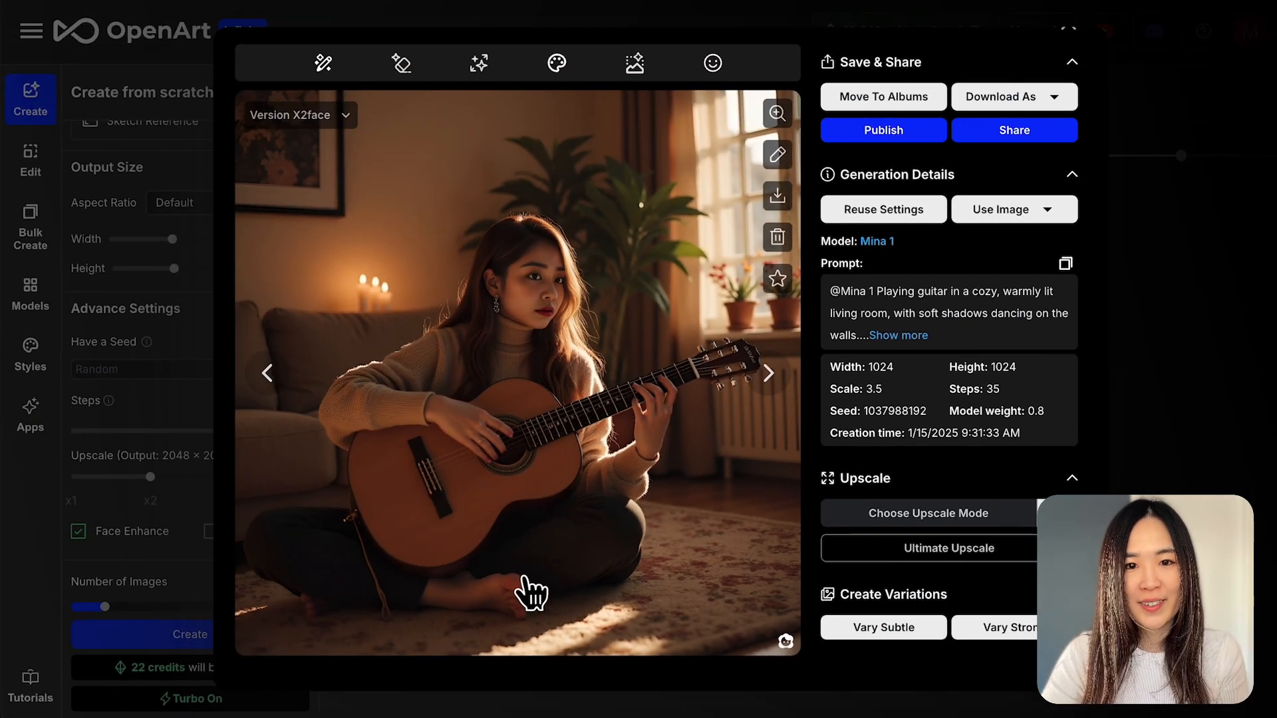
{"action": "left_click", "coordinate": [782, 381]}
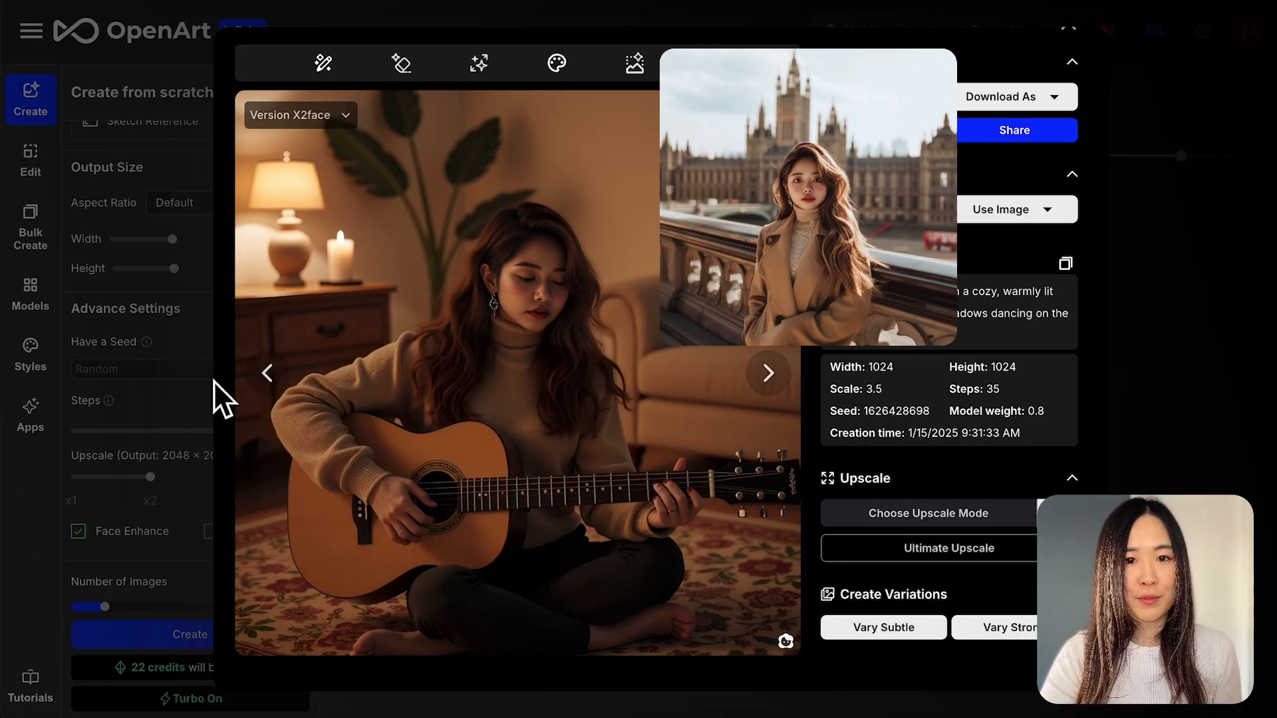
{"action": "left_click", "coordinate": [268, 373]}
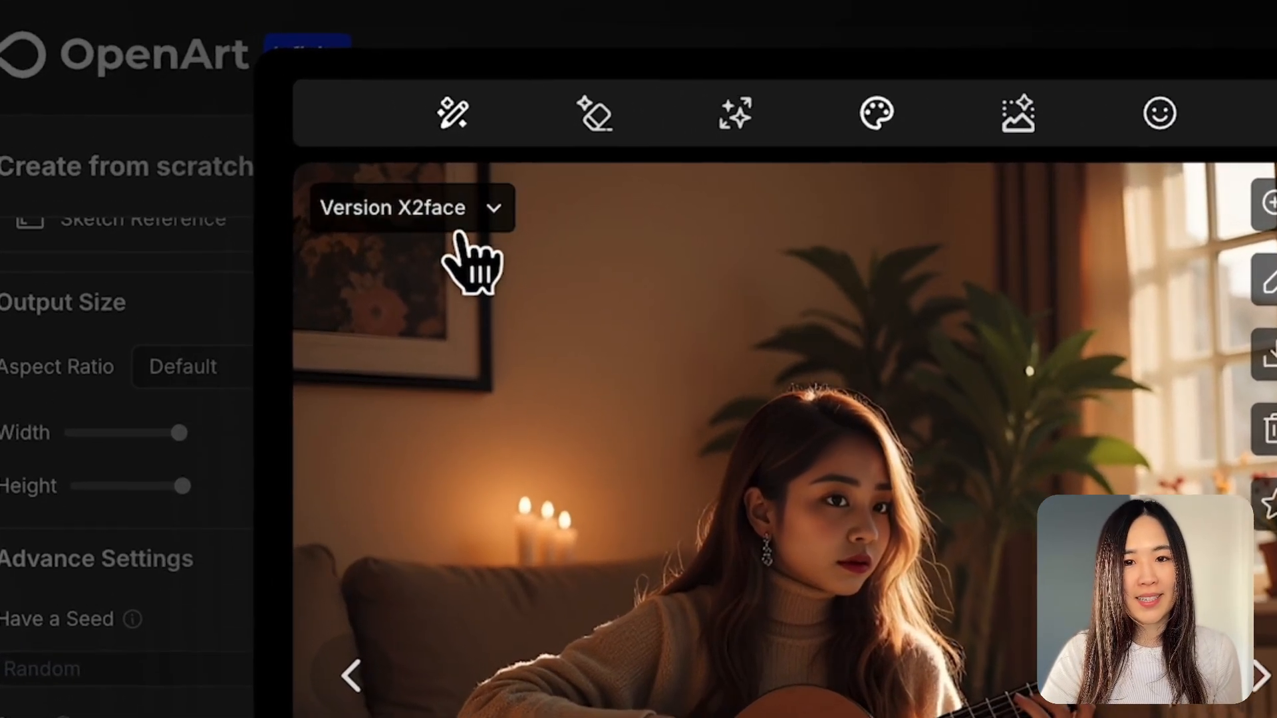
{"action": "left_click", "coordinate": [466, 224]}
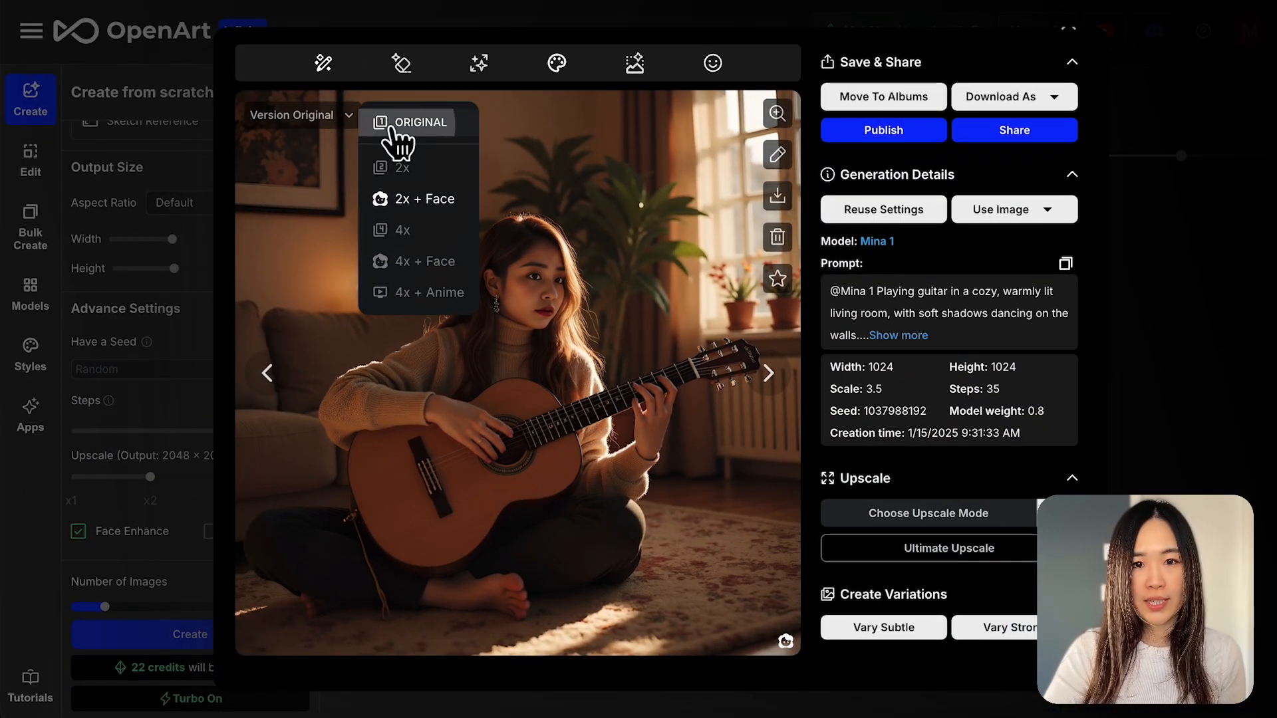
{"action": "left_click", "coordinate": [592, 229]}
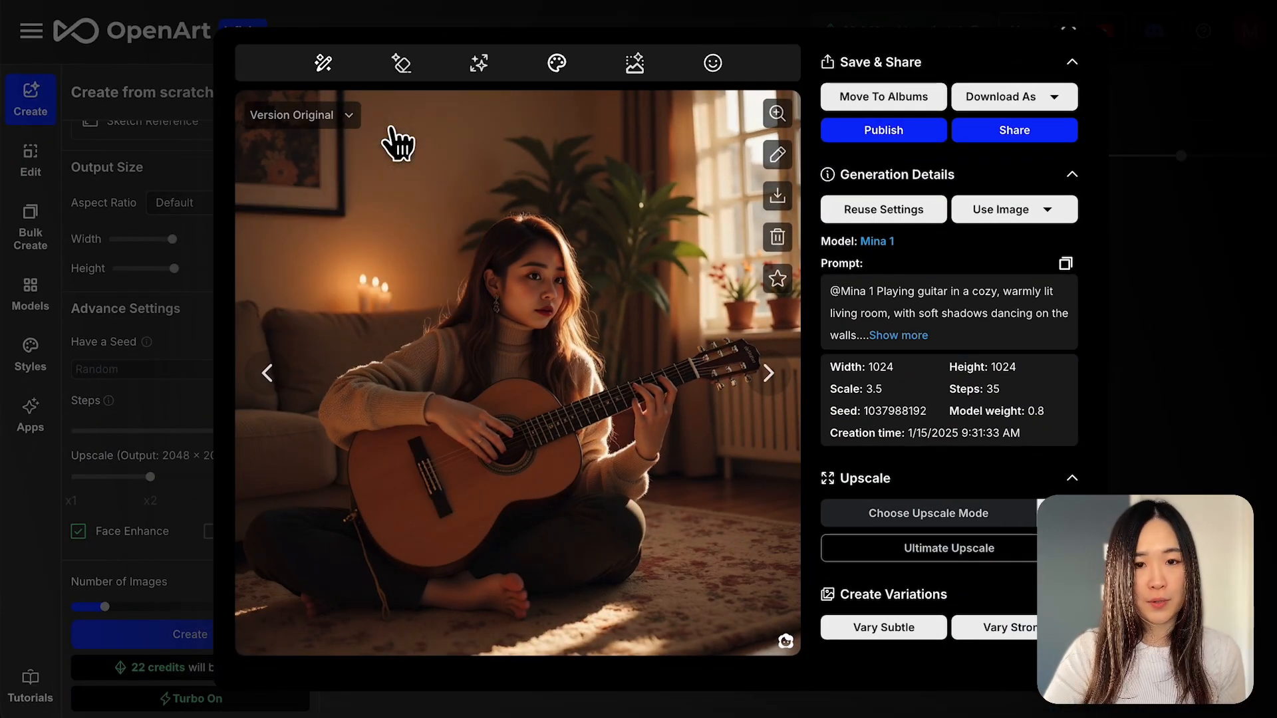
- Switch the displayed version of the guitar image of Mina 1 and compare its facial detail again
{"action": "left_click", "coordinate": [332, 122]}
{"action": "left_click", "coordinate": [412, 198]}
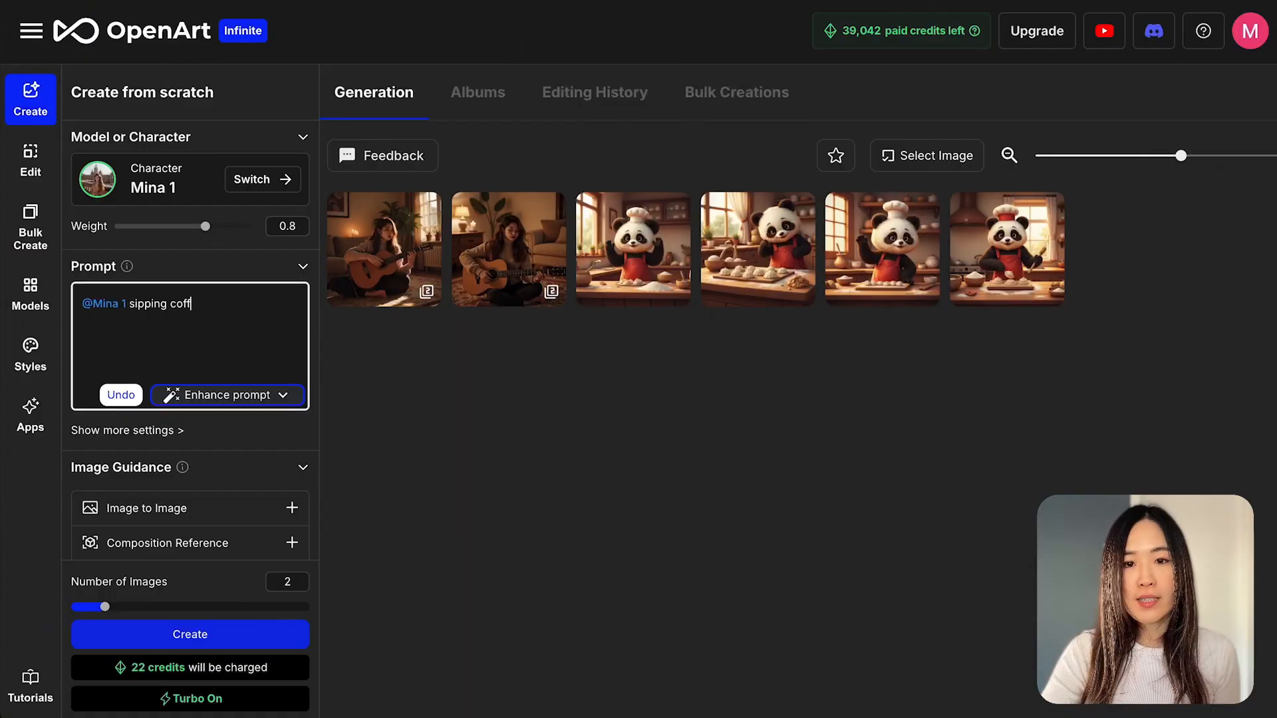
{"action": "type", "text": "ee at a coffee shop"}
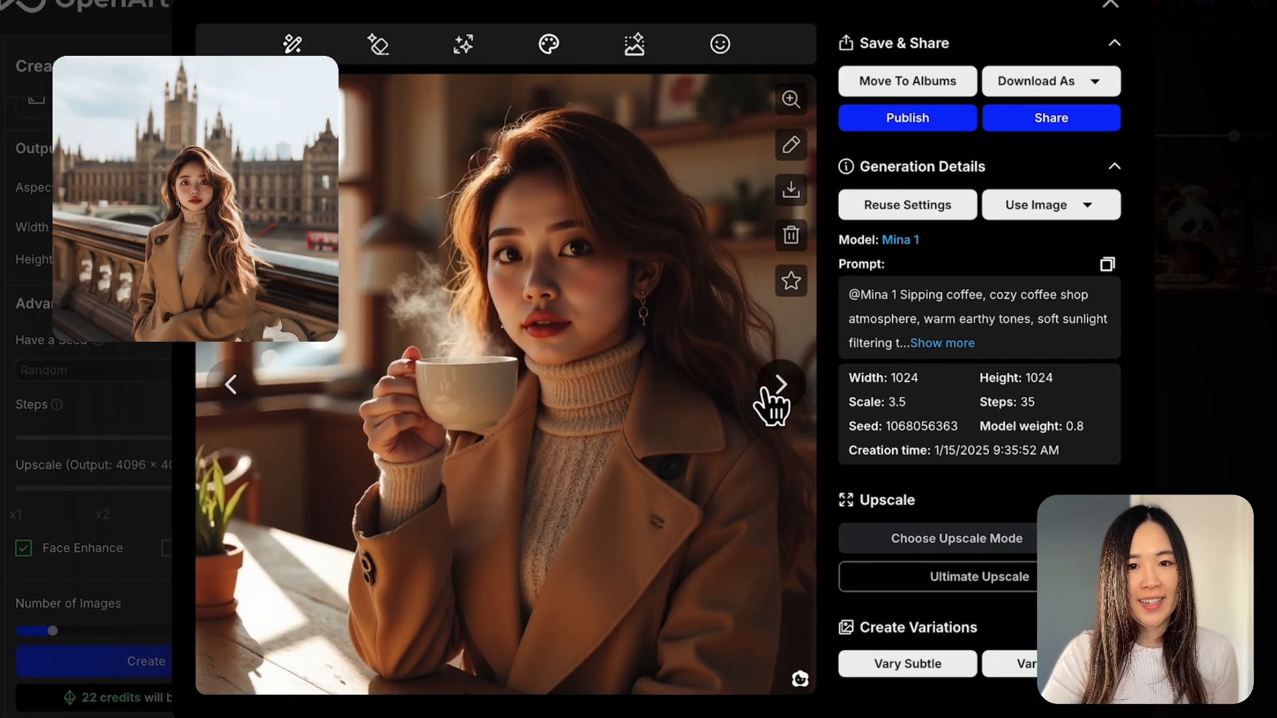
- Examine the generated coffee images of Mina 1 and compare the X4face version with the Original version
{"action": "left_click", "coordinate": [780, 385]}
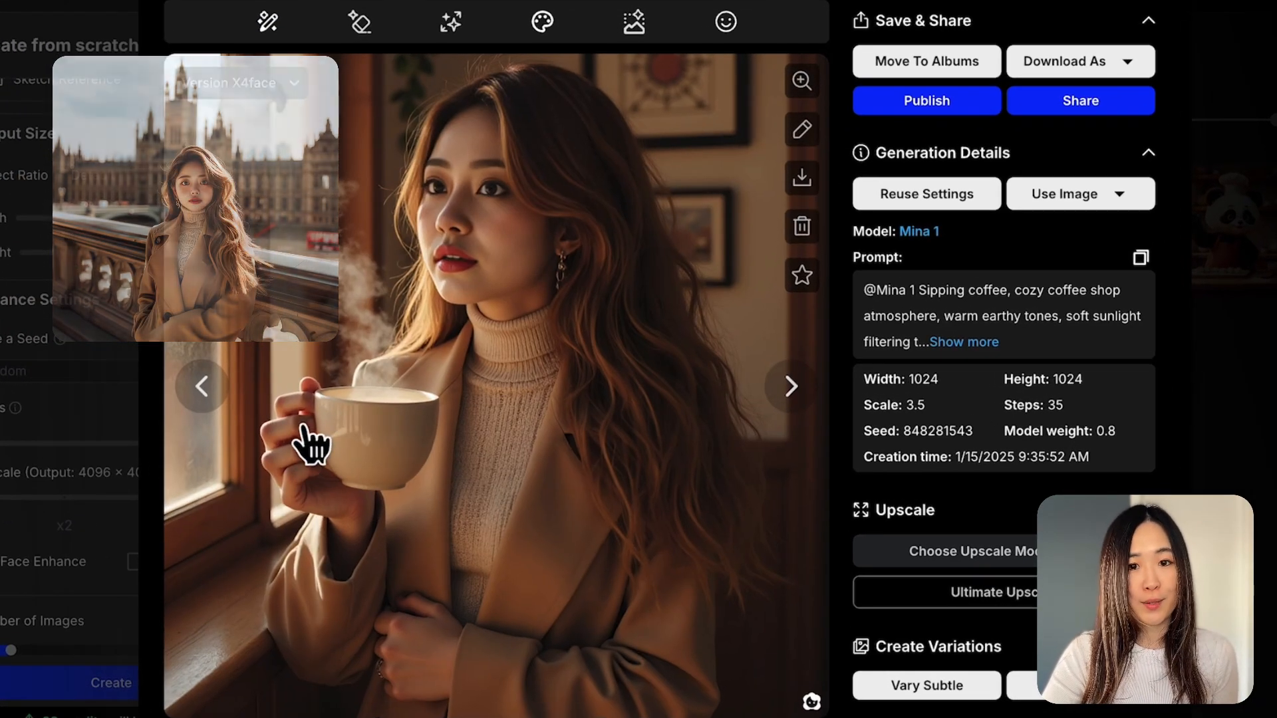
{"action": "left_click", "coordinate": [293, 82]}
{"action": "left_click", "coordinate": [382, 91]}
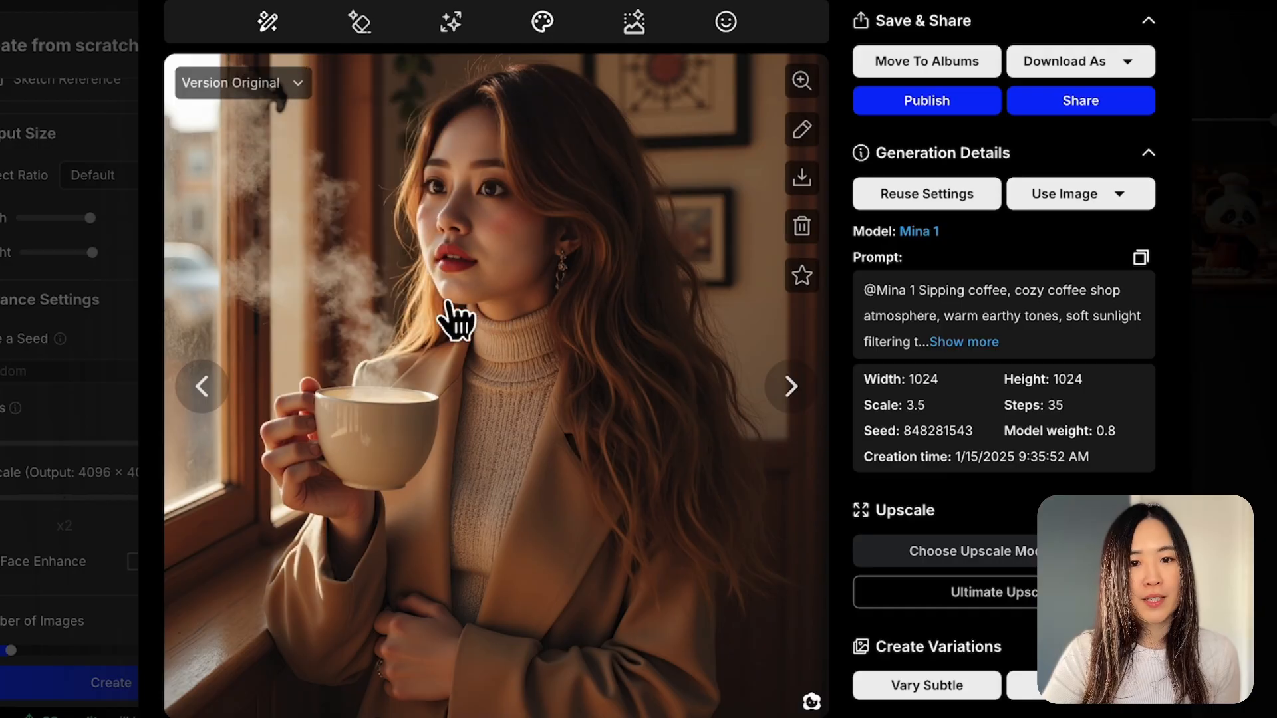
{"action": "left_click", "coordinate": [250, 100]}
{"action": "left_click", "coordinate": [359, 256]}
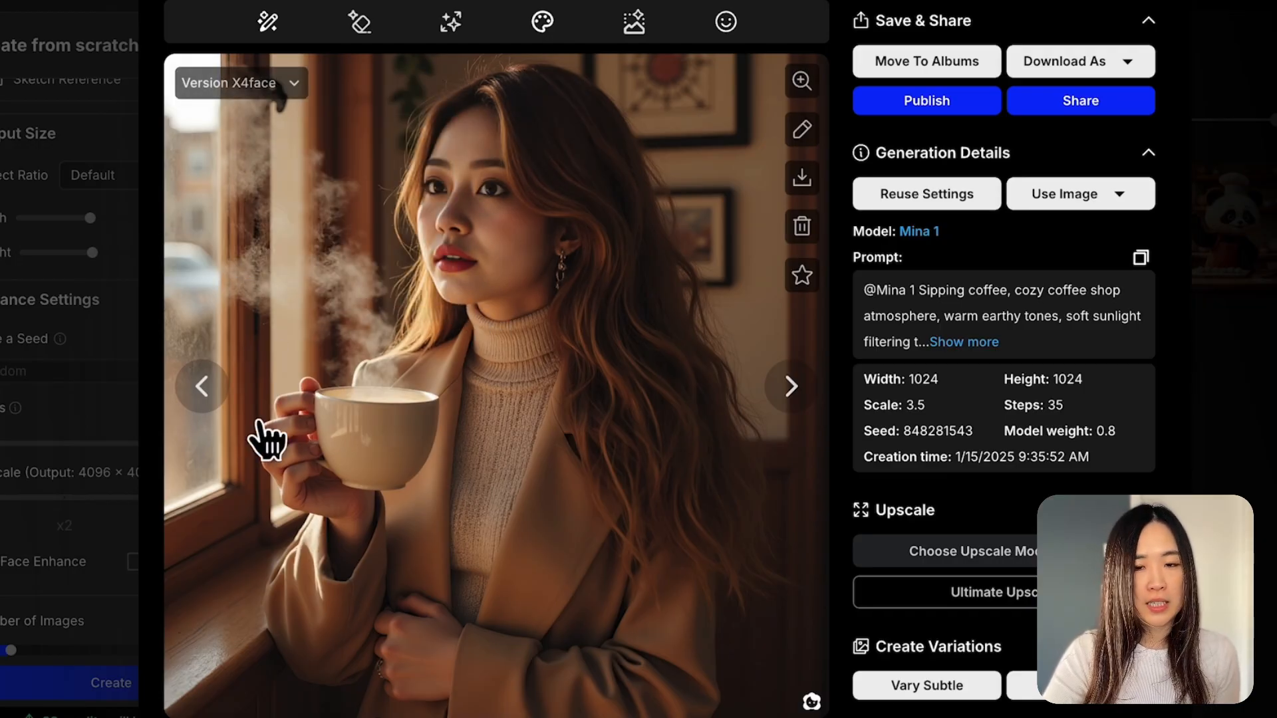
{"action": "scroll", "coordinate": [233, 425], "scroll_direction": "up", "scroll_amount": 1}
{"action": "left_click", "coordinate": [200, 417]}
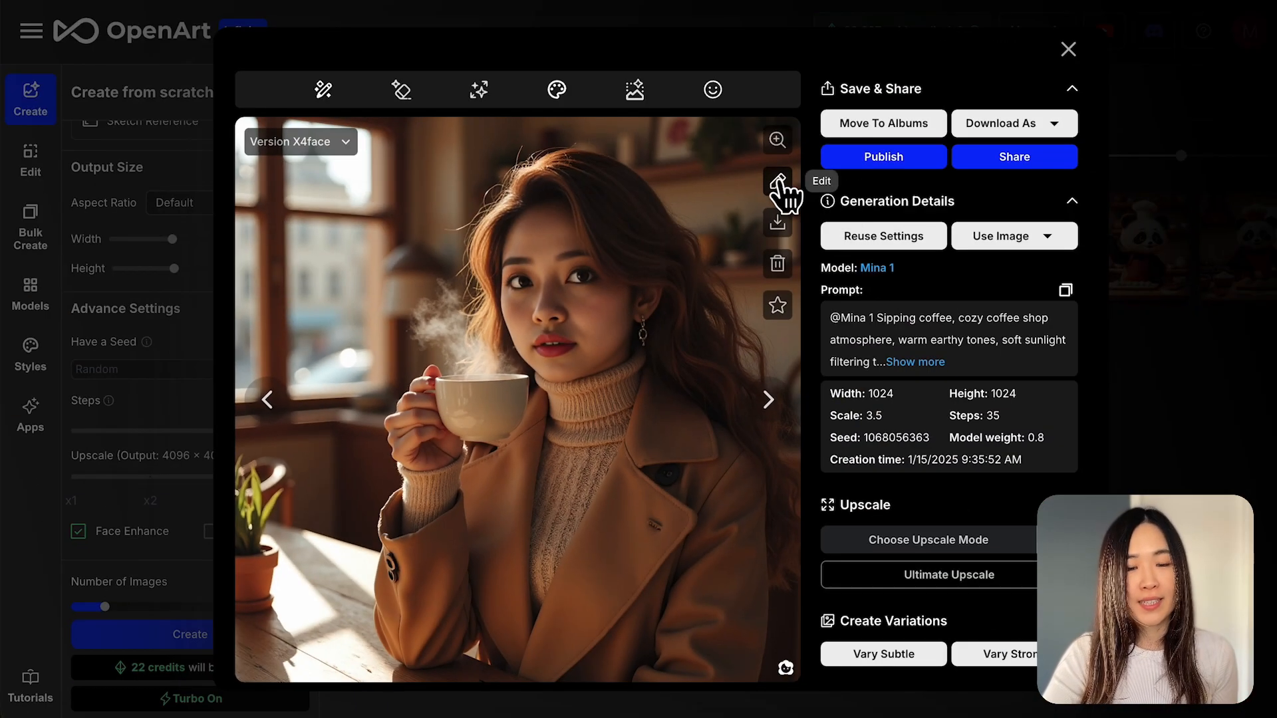
- Open the coffee image of Mina 1 in the editor and activate the Edit People tool
{"action": "left_click", "coordinate": [779, 183]}
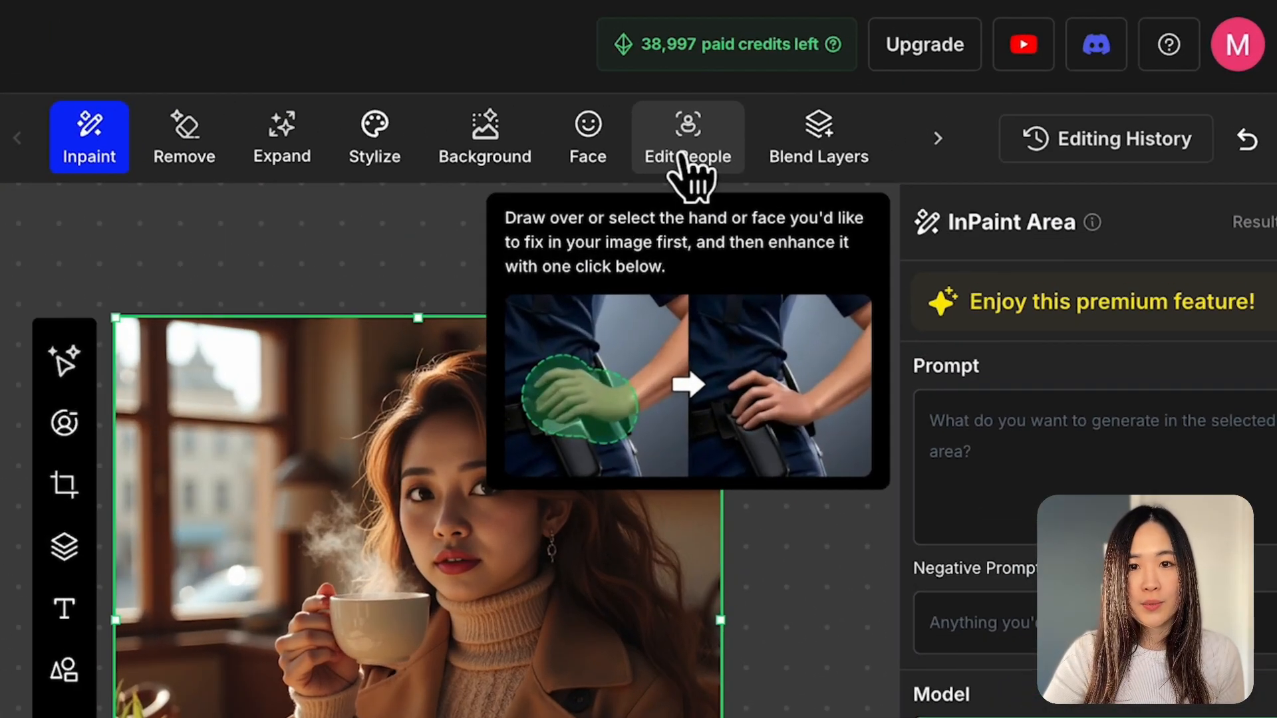
{"action": "left_click", "coordinate": [685, 158]}
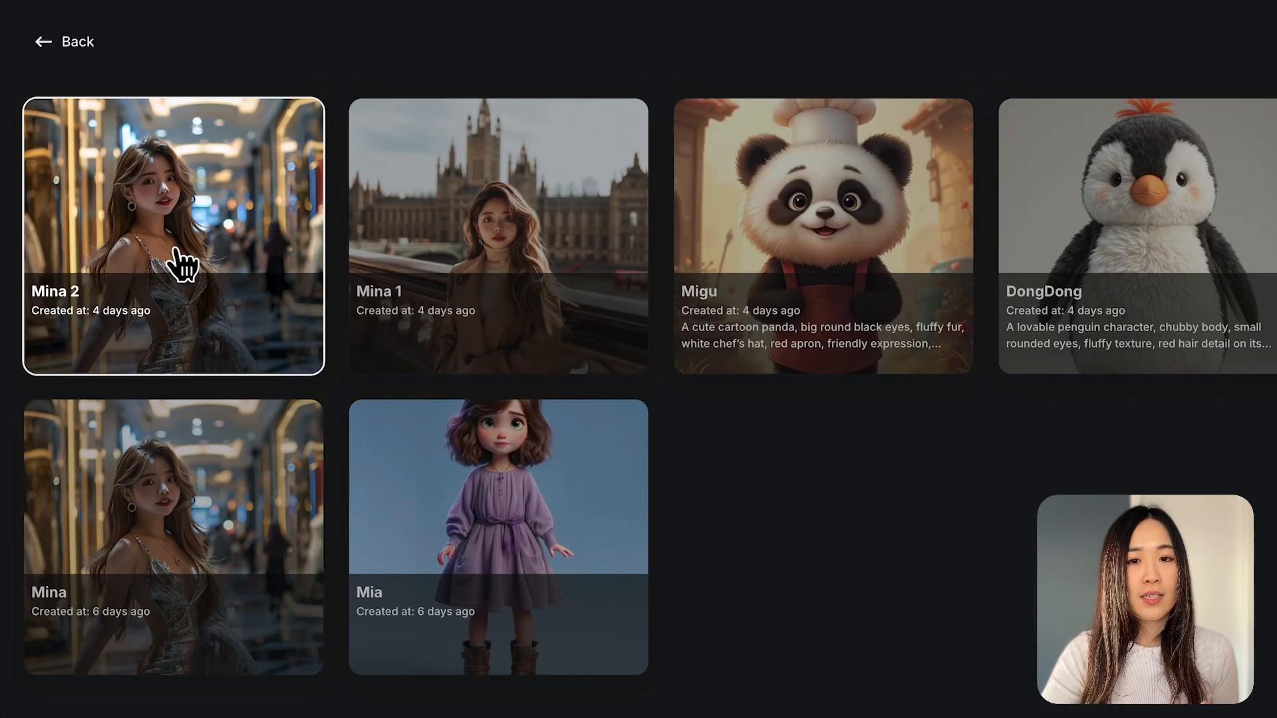
- Select the Mina 2 character and generate two images from the prompt about her passionately playing guitar
{"action": "left_click", "coordinate": [186, 265]}
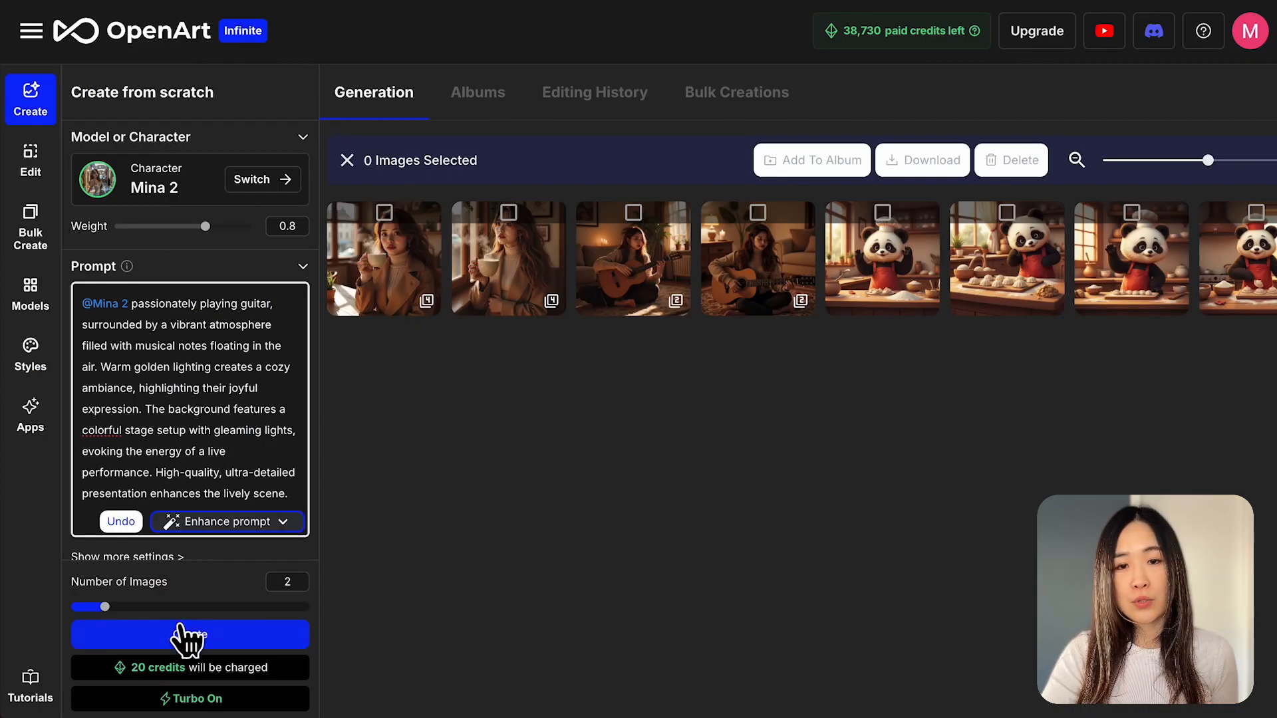
{"action": "left_click", "coordinate": [183, 635]}
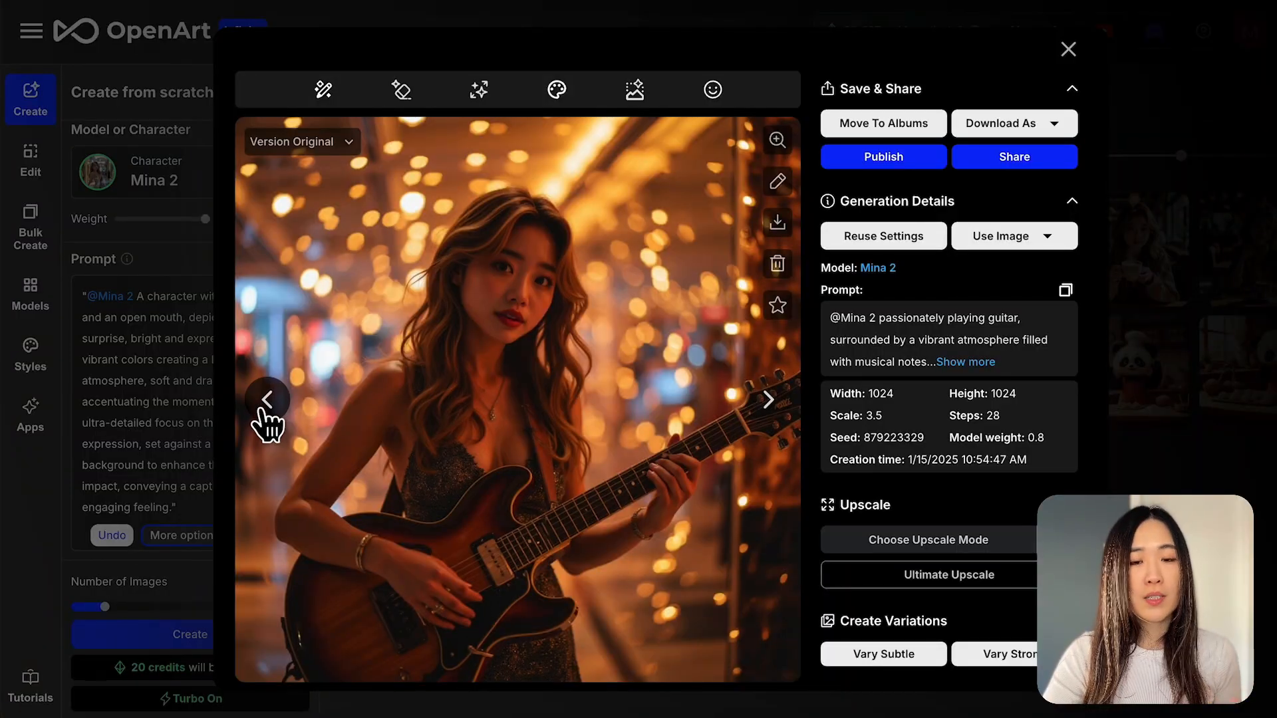
- Examine the generated images of Mina 2 across the guitar, stage and living room scenes for character consistency
{"action": "left_click", "coordinate": [266, 409]}
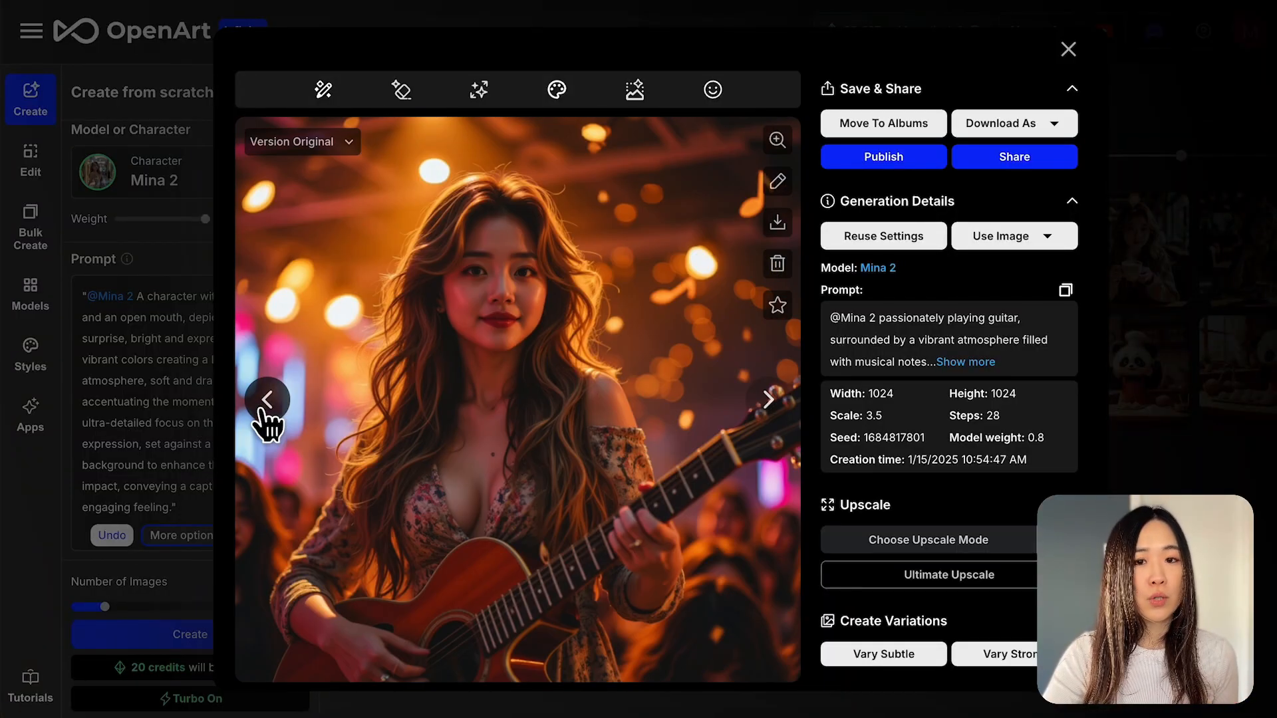
{"action": "left_click", "coordinate": [267, 409]}
{"action": "left_click", "coordinate": [267, 409]}
{"action": "left_click", "coordinate": [267, 409]}
{"action": "left_click", "coordinate": [267, 402]}
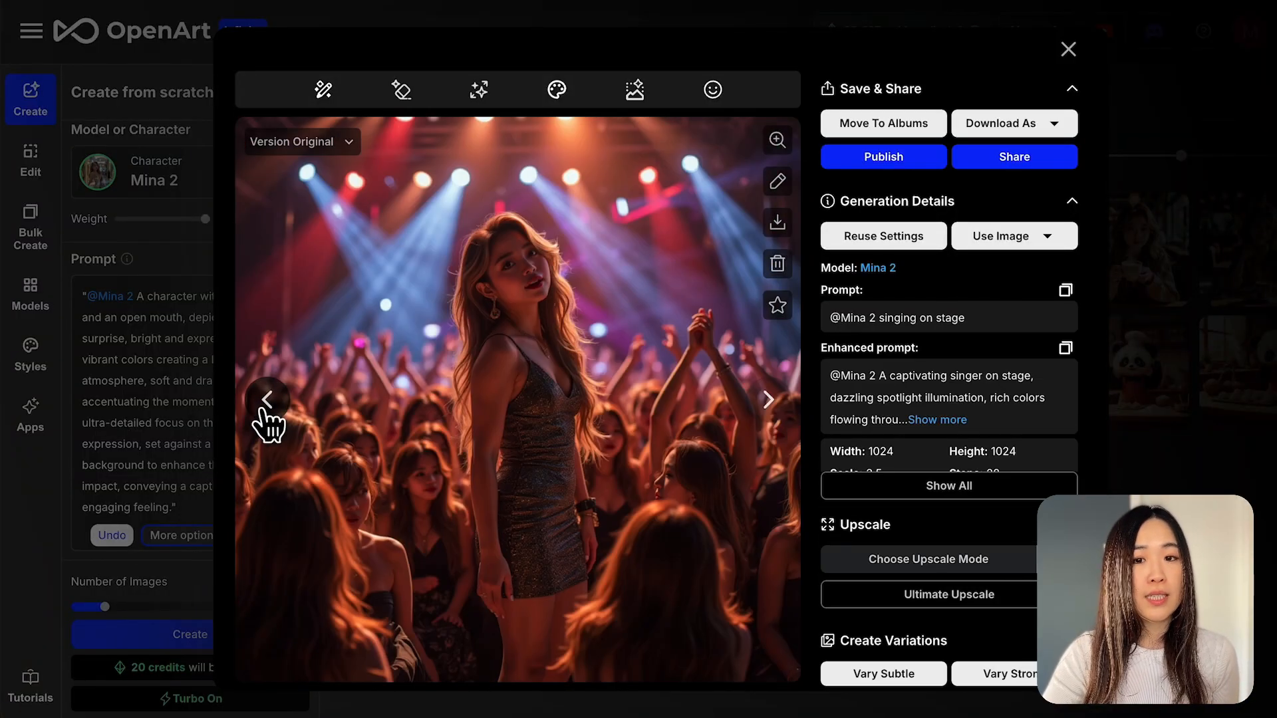
{"action": "left_click", "coordinate": [266, 402]}
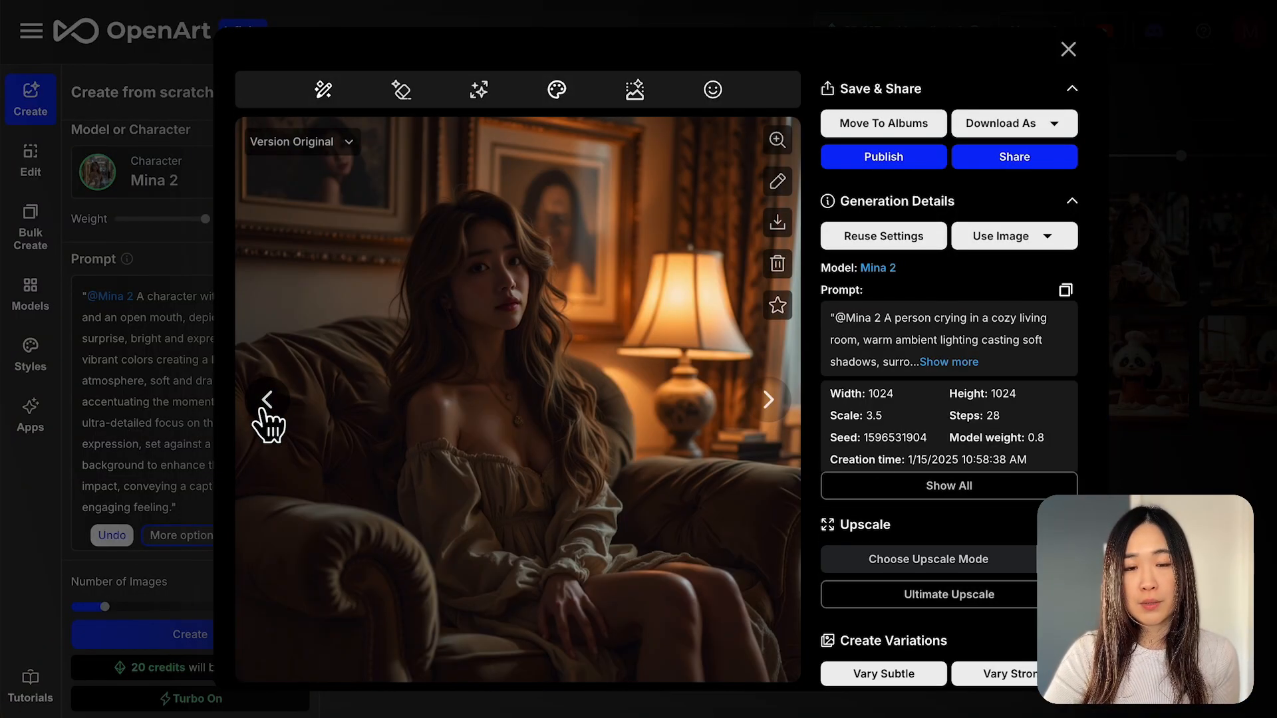
{"action": "left_click", "coordinate": [267, 401]}
{"action": "left_click", "coordinate": [267, 401]}
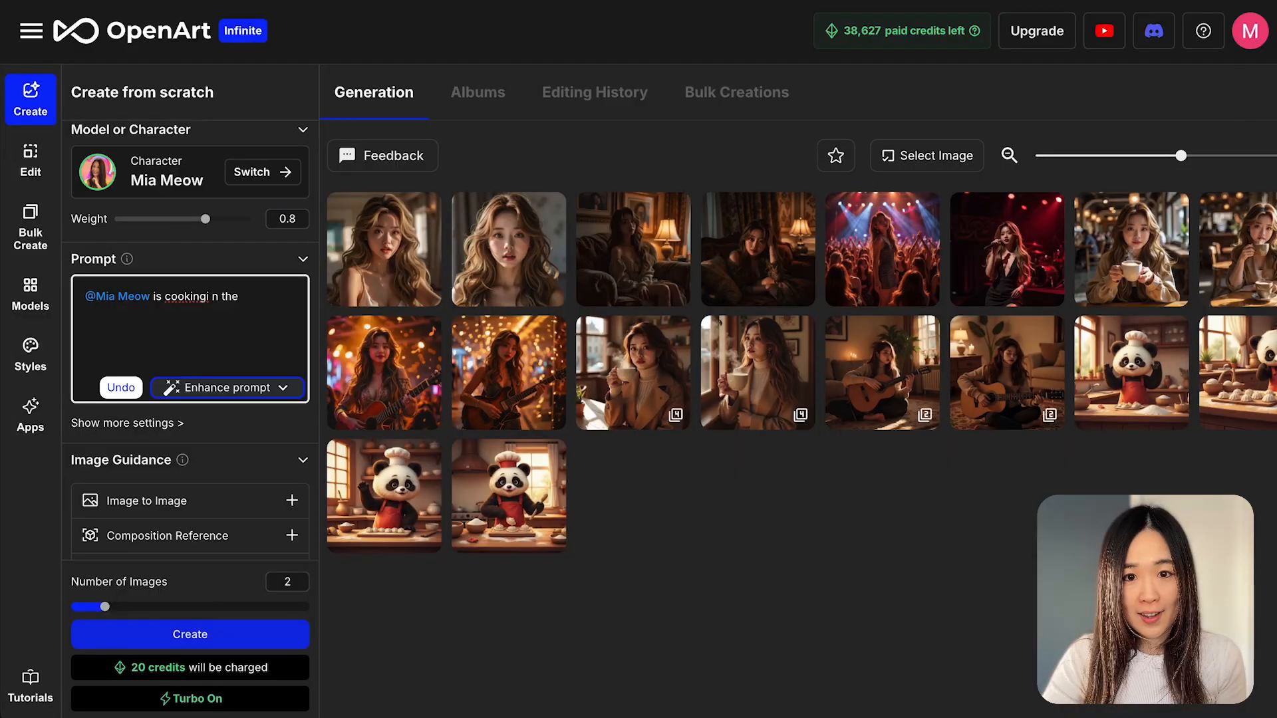
{"action": "type", "text": "kitchen"}
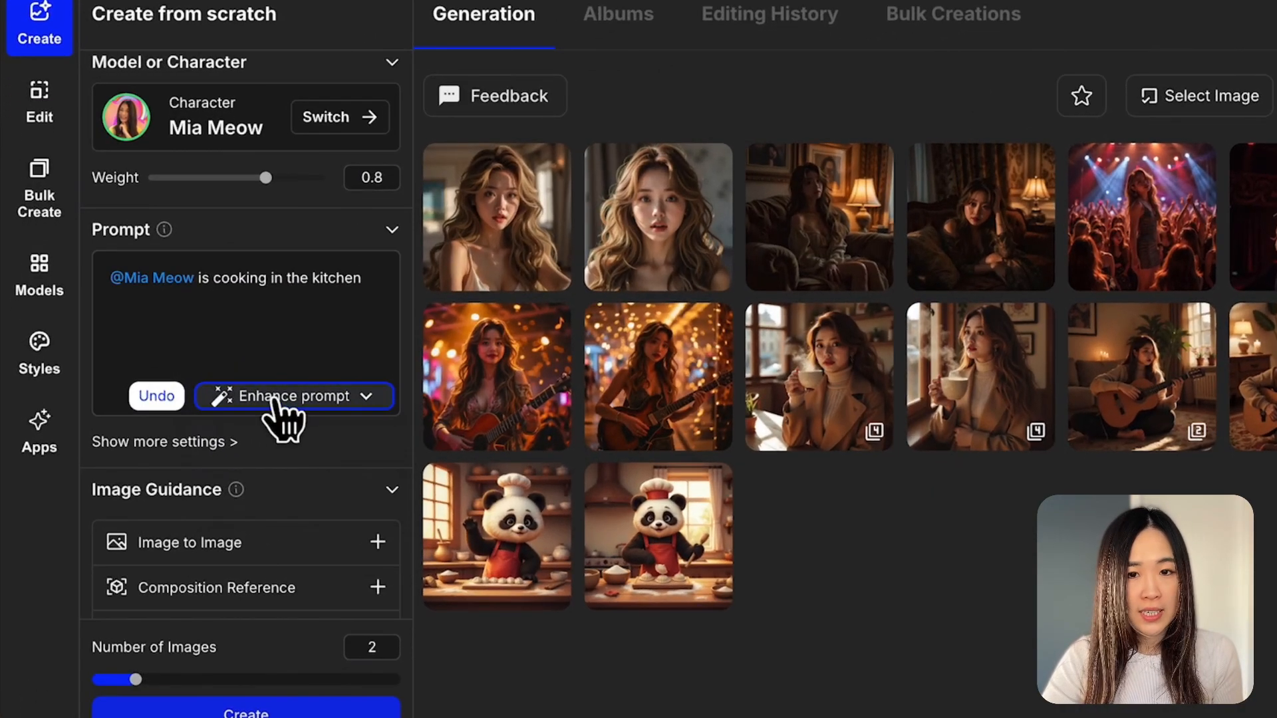
{"action": "left_click", "coordinate": [227, 387]}
{"action": "left_click", "coordinate": [234, 418]}
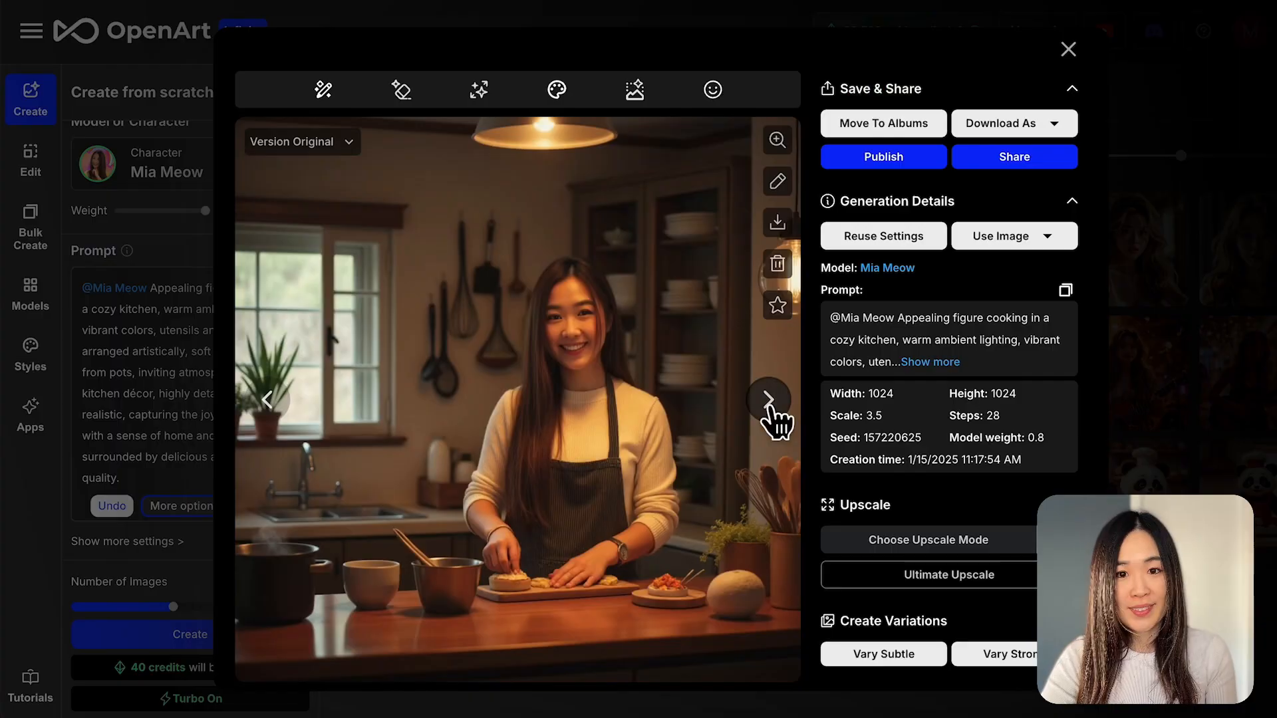
- Examine the generated kitchen images of Mia Meow and compare her face and hair across them
{"action": "left_click", "coordinate": [772, 418]}
{"action": "left_click", "coordinate": [776, 424]}
{"action": "left_click", "coordinate": [771, 419]}
{"action": "left_click", "coordinate": [772, 419]}
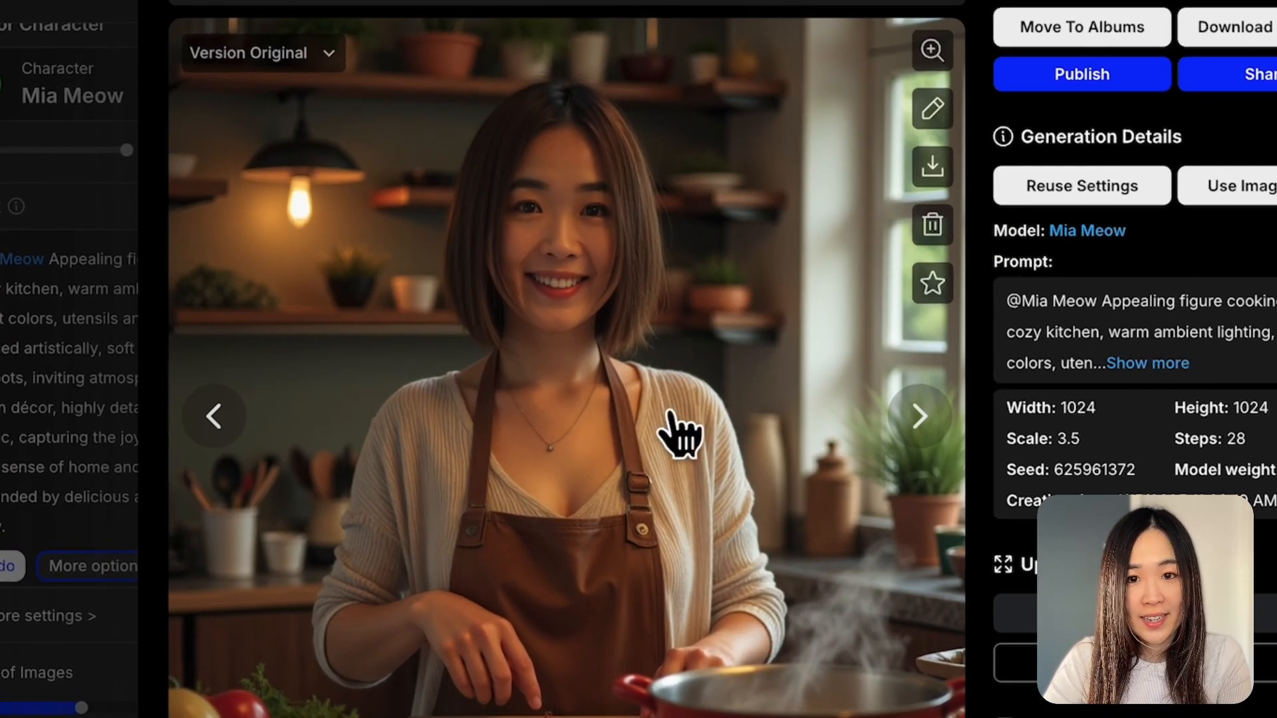
{"action": "left_click", "coordinate": [239, 423]}
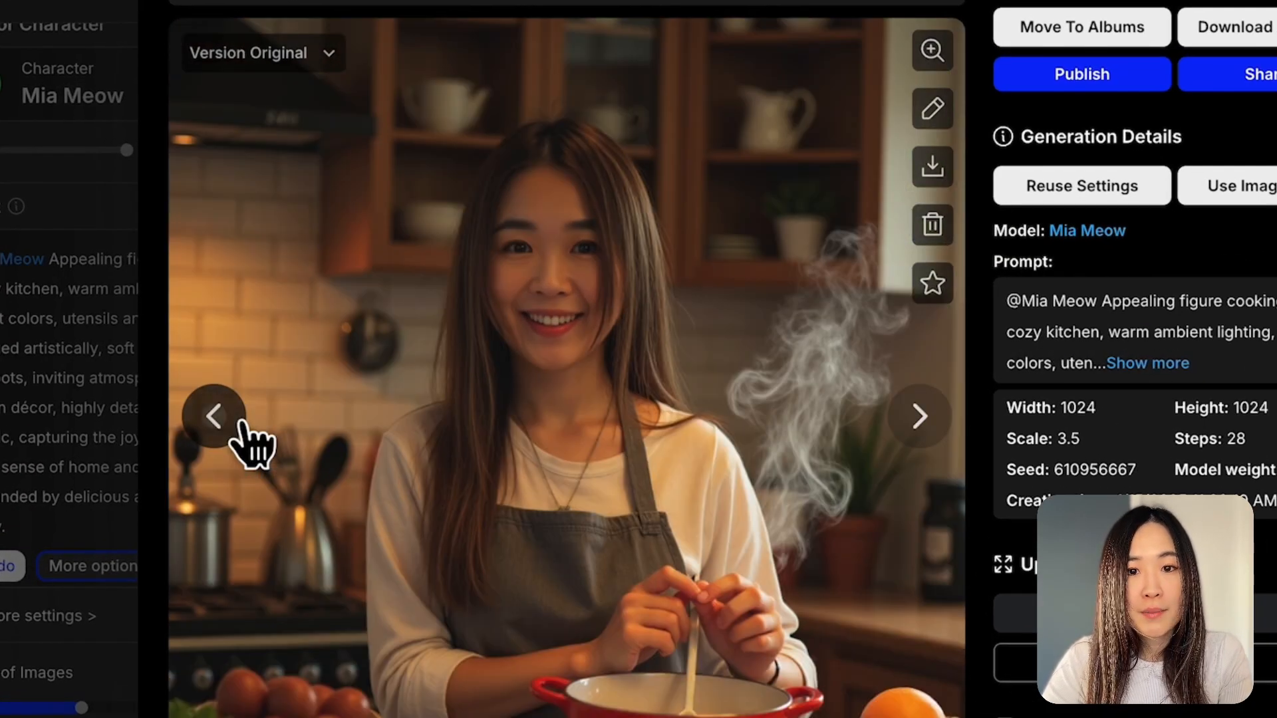
{"action": "left_click", "coordinate": [241, 423]}
{"action": "left_click", "coordinate": [242, 424]}
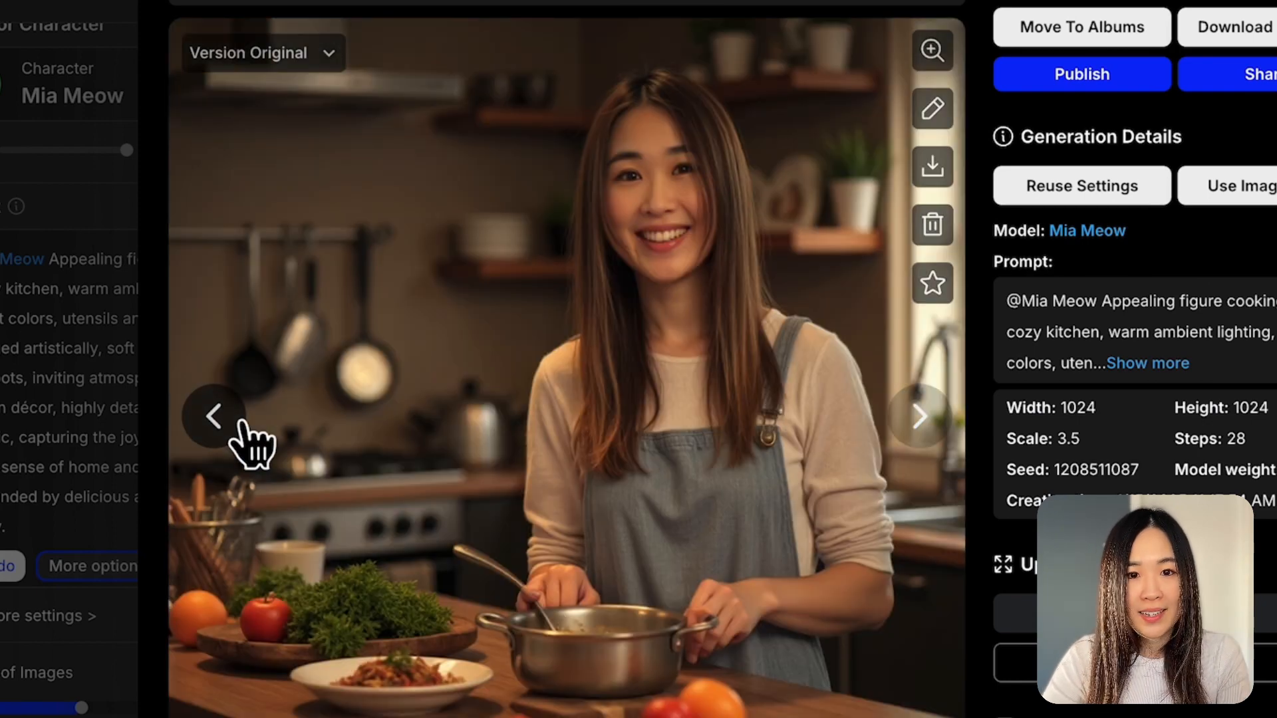
{"action": "left_click", "coordinate": [242, 424]}
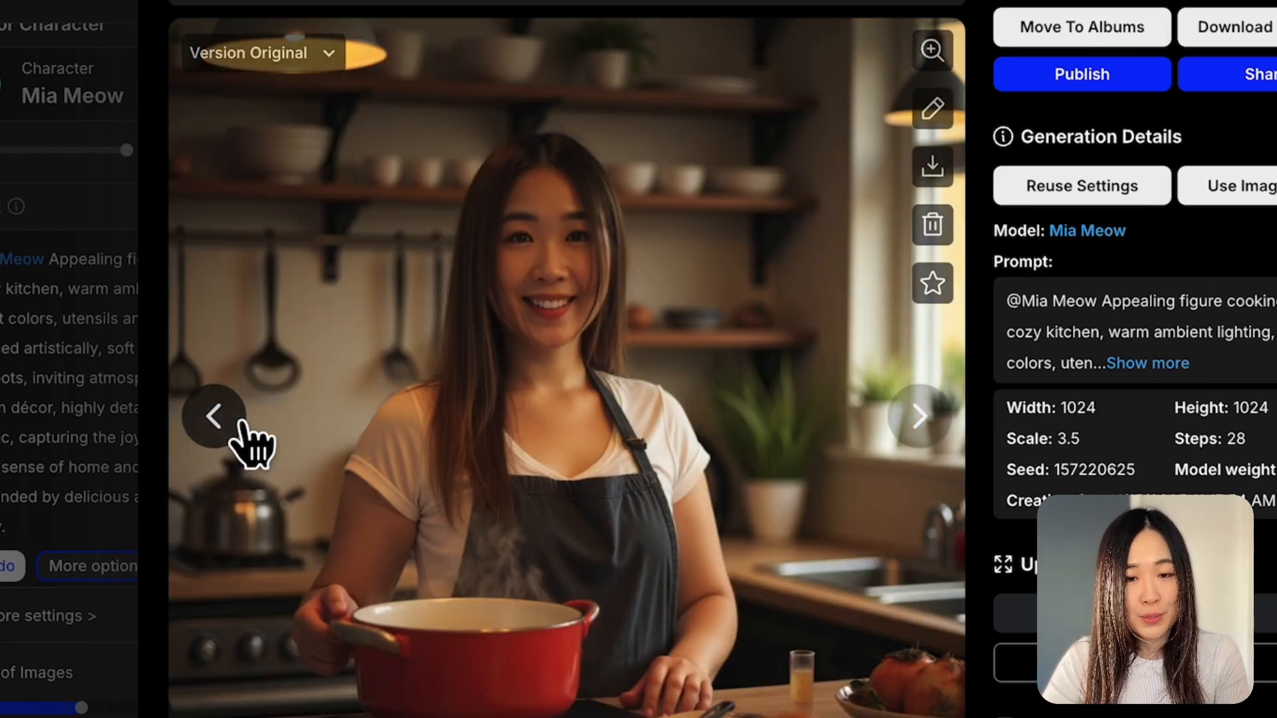
{"action": "left_click", "coordinate": [242, 424]}
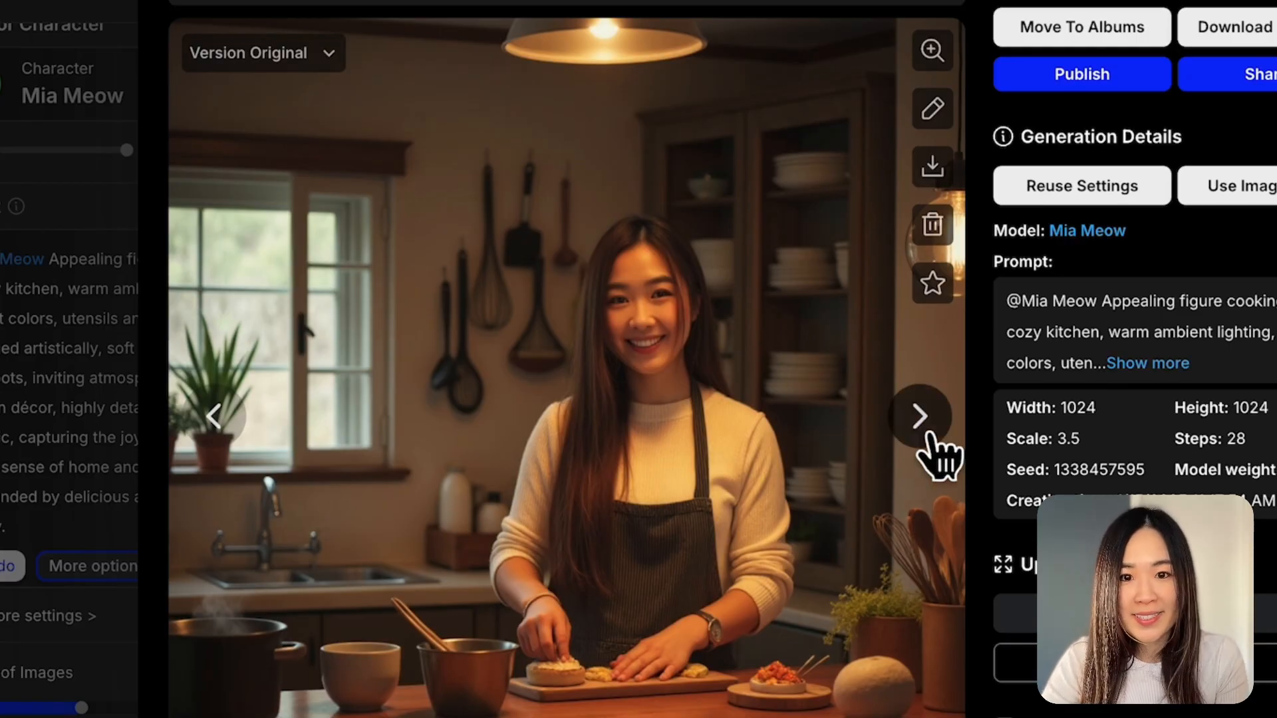
{"action": "left_click", "coordinate": [924, 426]}
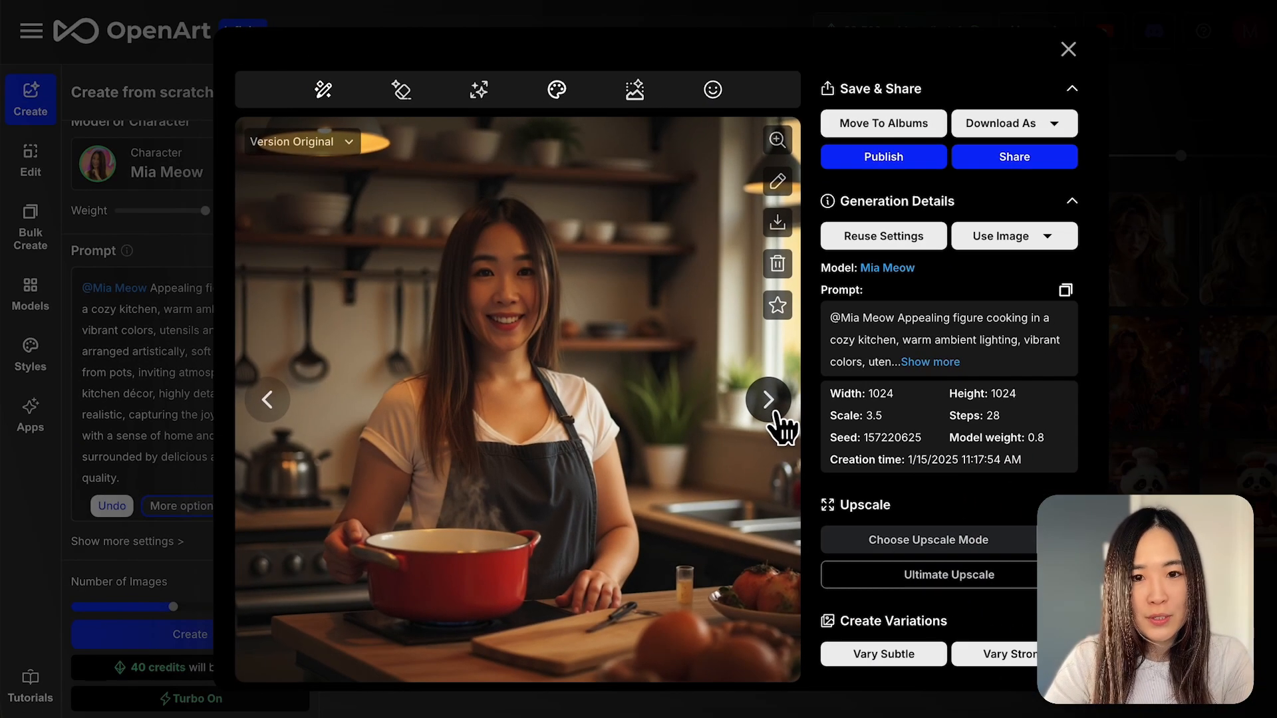
{"action": "left_click", "coordinate": [924, 426]}
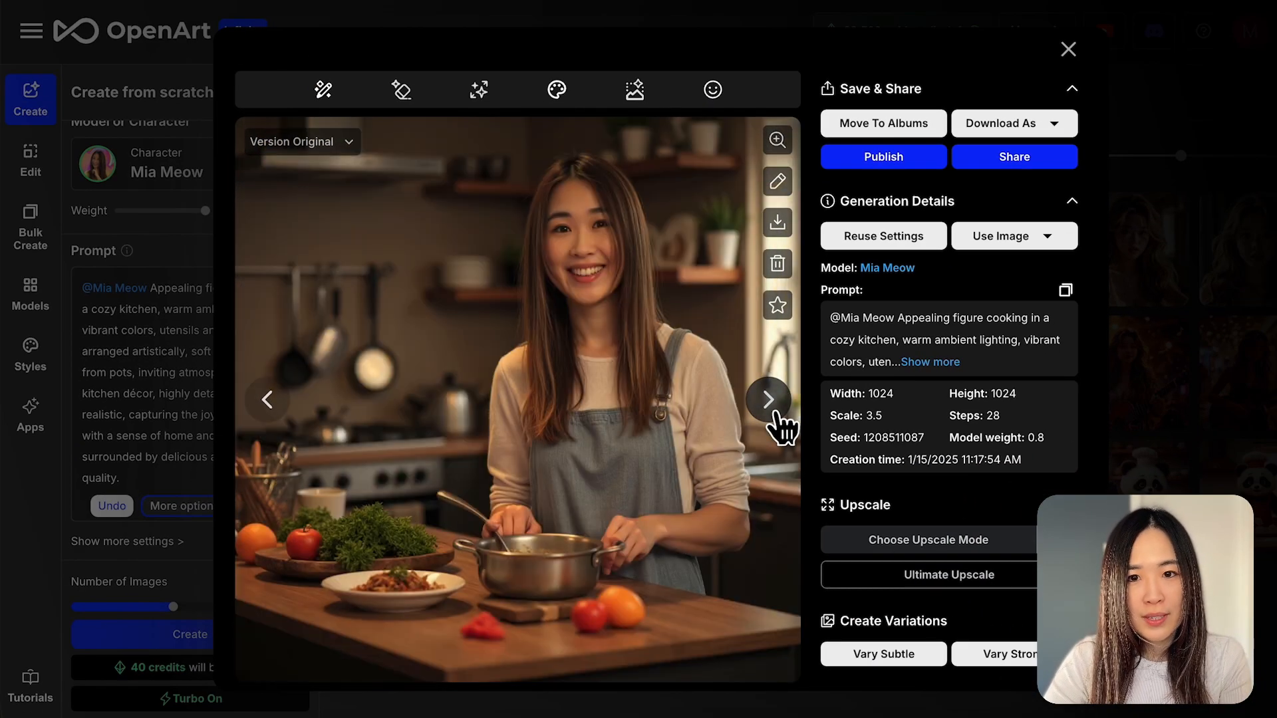
{"action": "left_click", "coordinate": [776, 418]}
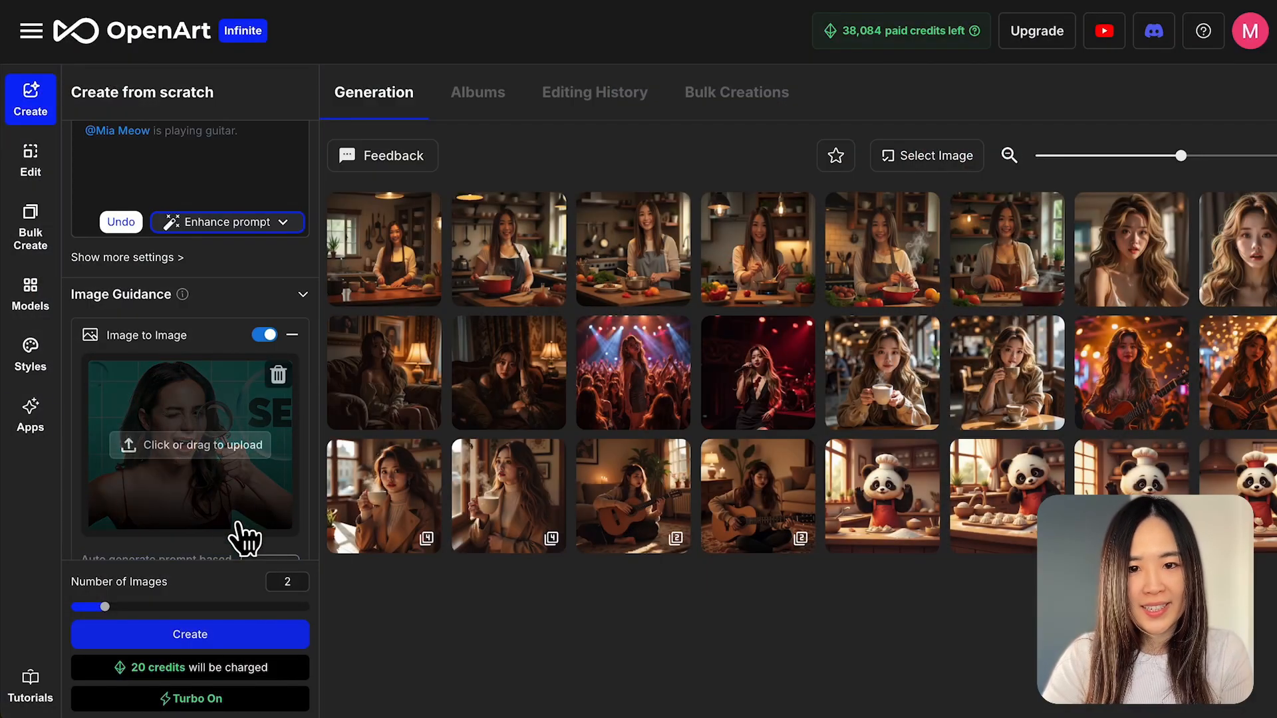
- Generate a prompt from the SEO magnifying glass picture with Image to Prompt and use it for Mia Meow
{"action": "scroll", "coordinate": [302, 505], "scroll_direction": "up", "scroll_amount": 4}
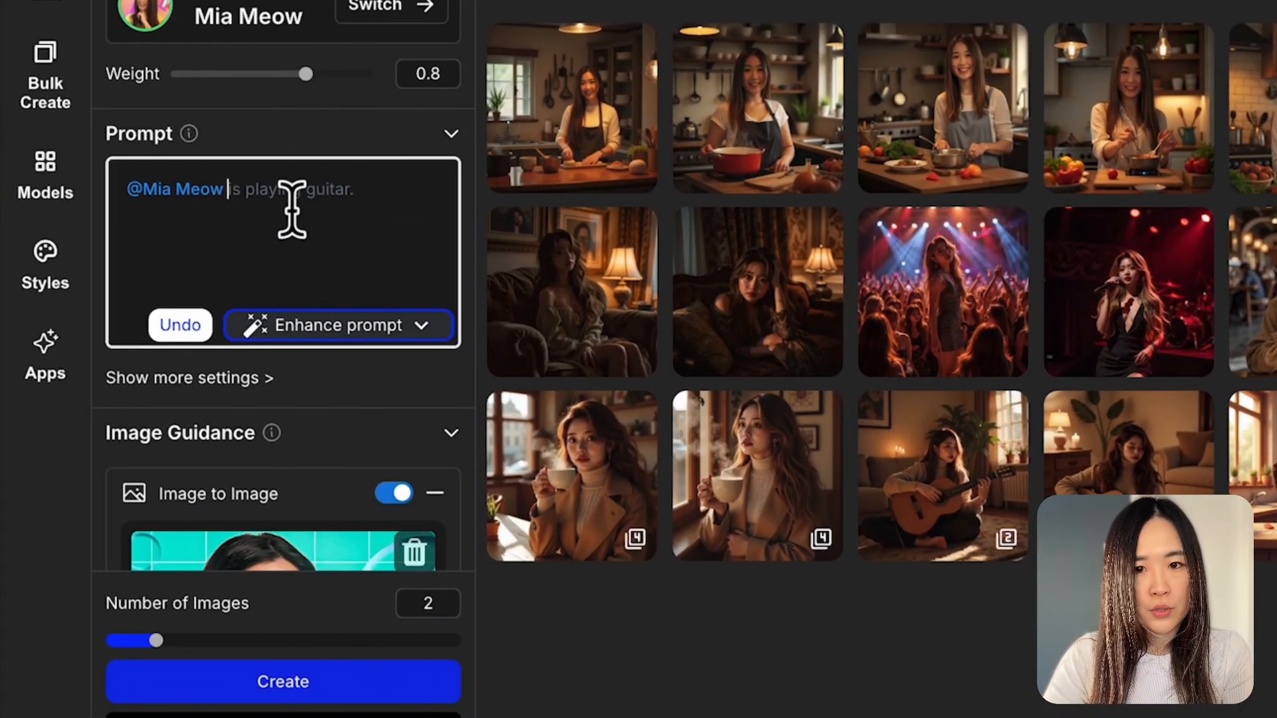
{"action": "left_click", "coordinate": [348, 325]}
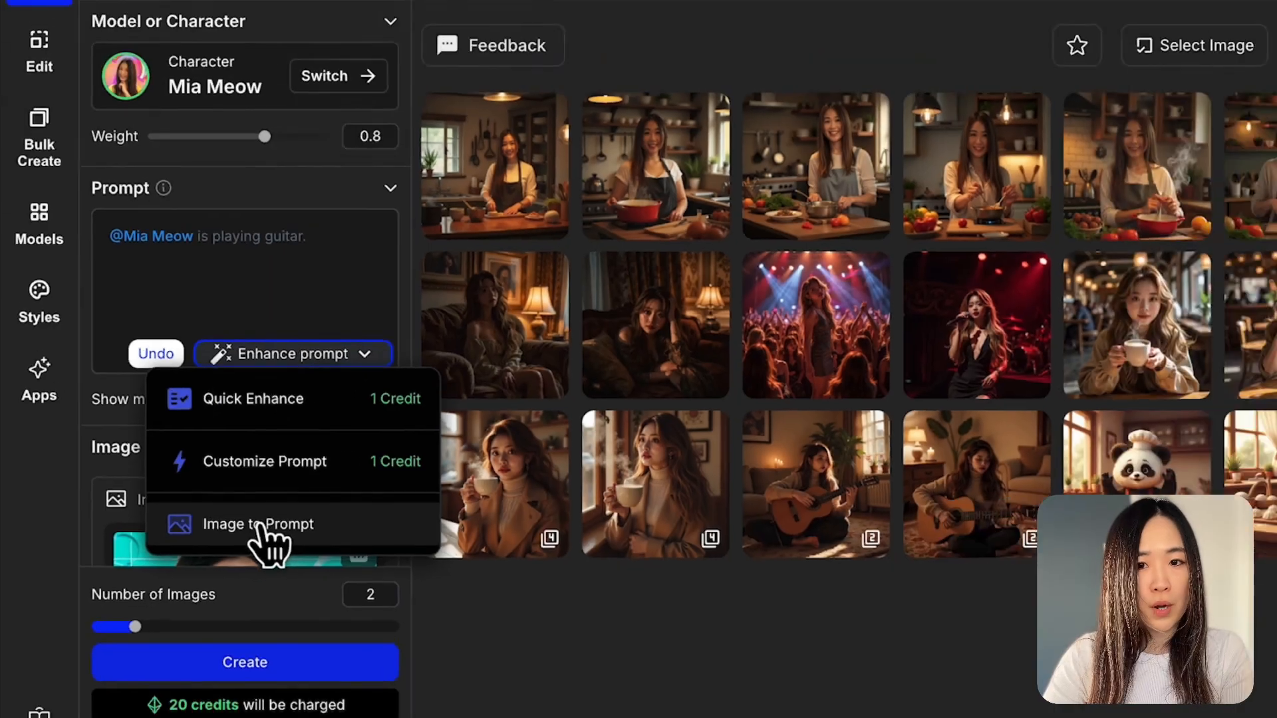
{"action": "left_click", "coordinate": [302, 525]}
{"action": "left_click_drag", "start_coordinate": [232, 554], "coordinate": [433, 465]}
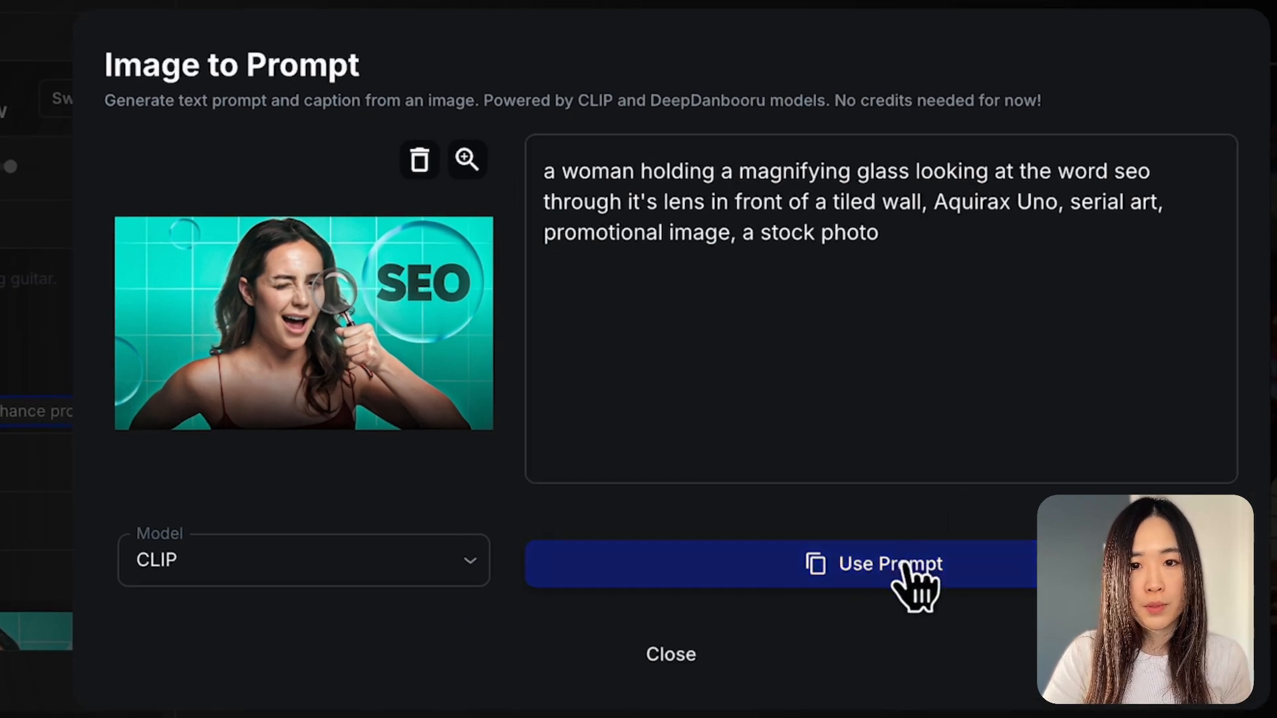
{"action": "left_click", "coordinate": [897, 569]}
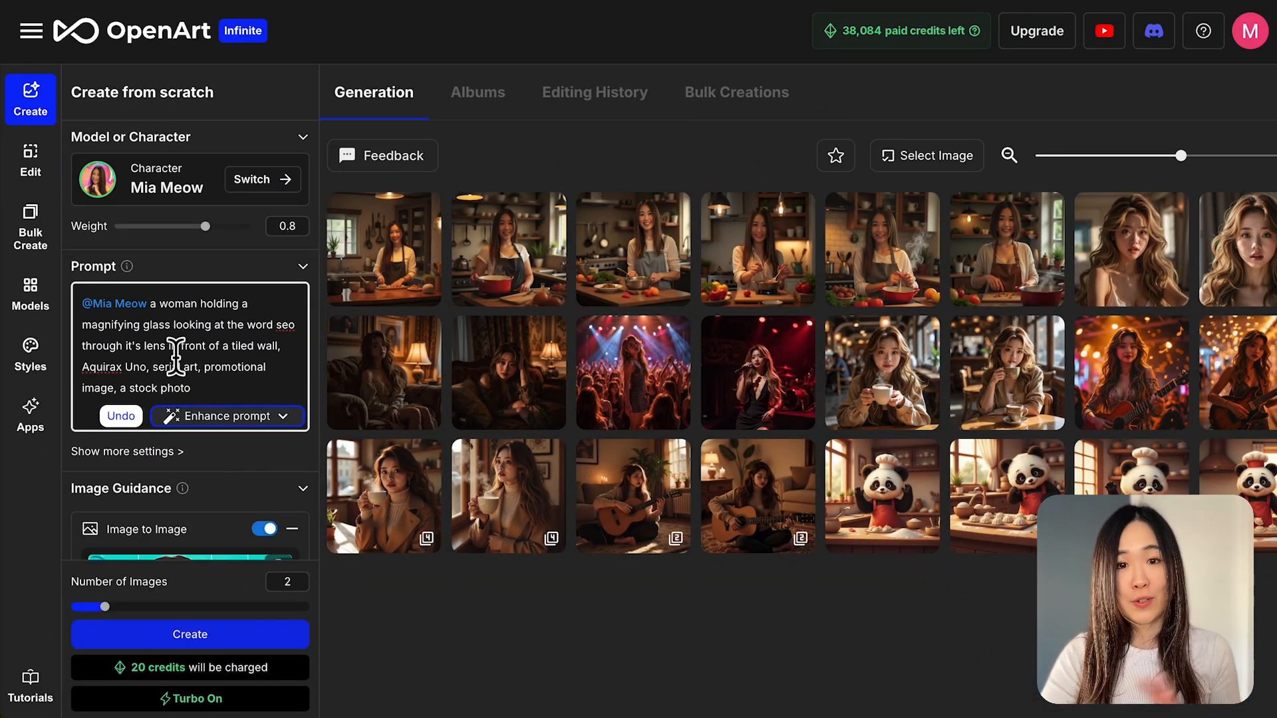
{"action": "left_click_drag", "start_coordinate": [150, 303], "coordinate": [198, 303]}
{"action": "key", "text": "BackSpace"}
{"action": "left_click_drag", "start_coordinate": [123, 324], "coordinate": [206, 324]}
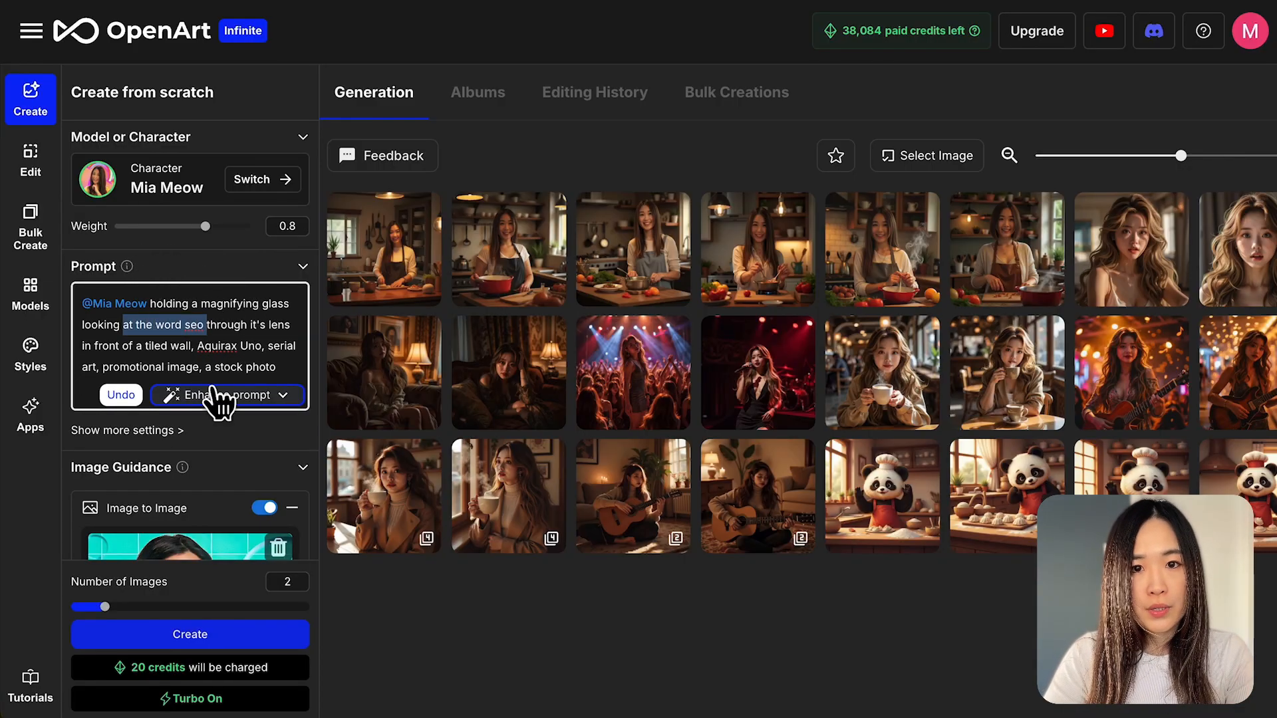
{"action": "key", "text": "BackSpace"}
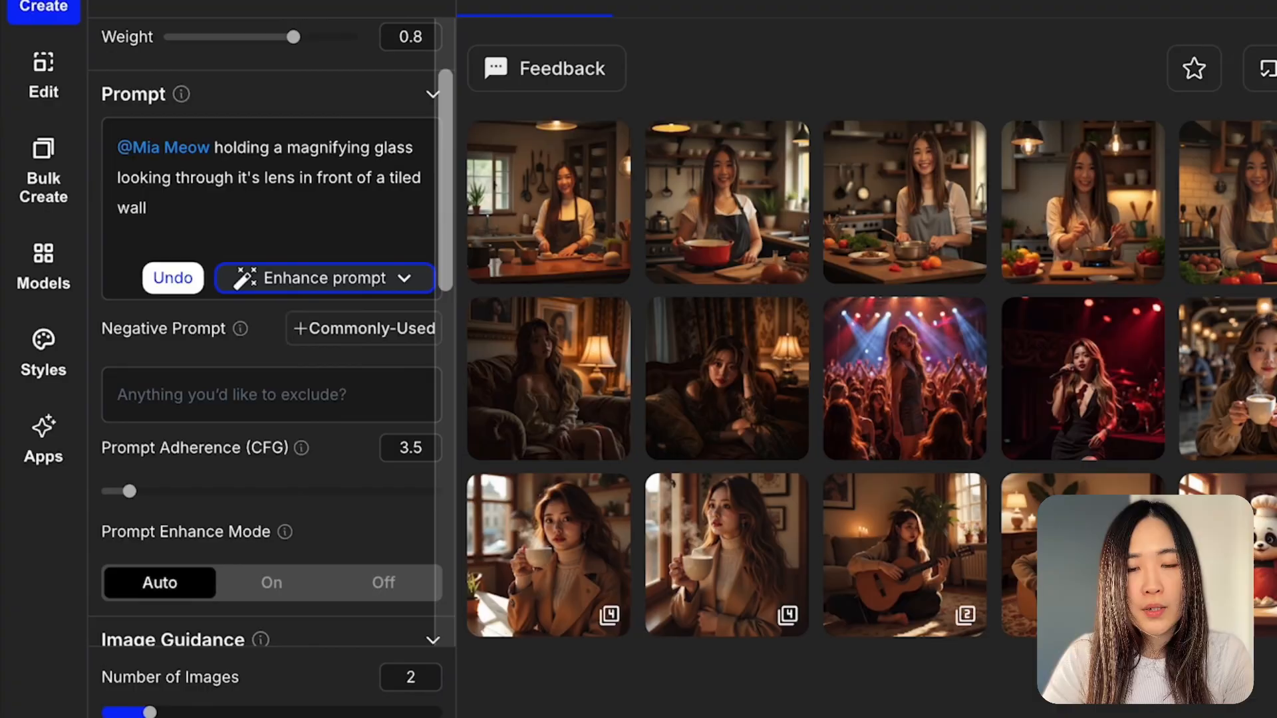
- Add the commonly used People and Photorealistic presets to the negative prompt
{"action": "left_click", "coordinate": [389, 332]}
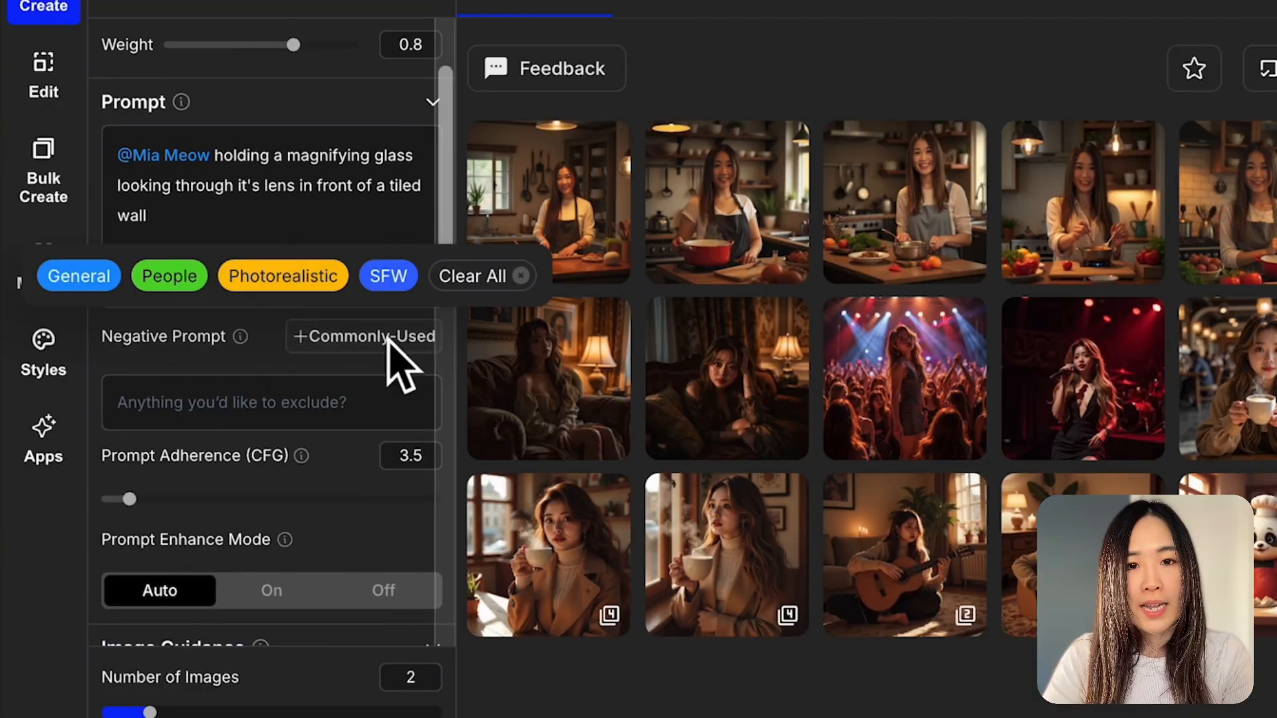
{"action": "left_click", "coordinate": [196, 273]}
{"action": "left_click", "coordinate": [320, 285]}
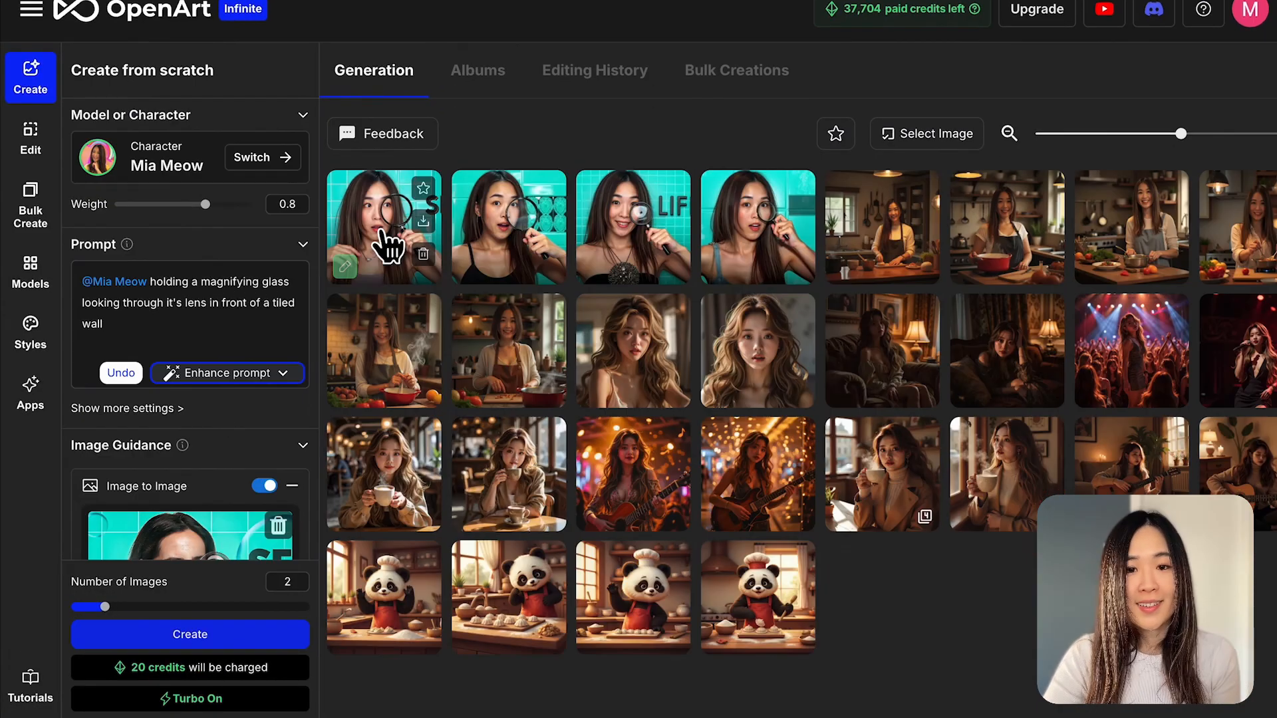
- Open the generated magnifying glass images of Mia Meow and examine their pose, face and background lettering
{"action": "left_click", "coordinate": [379, 243]}
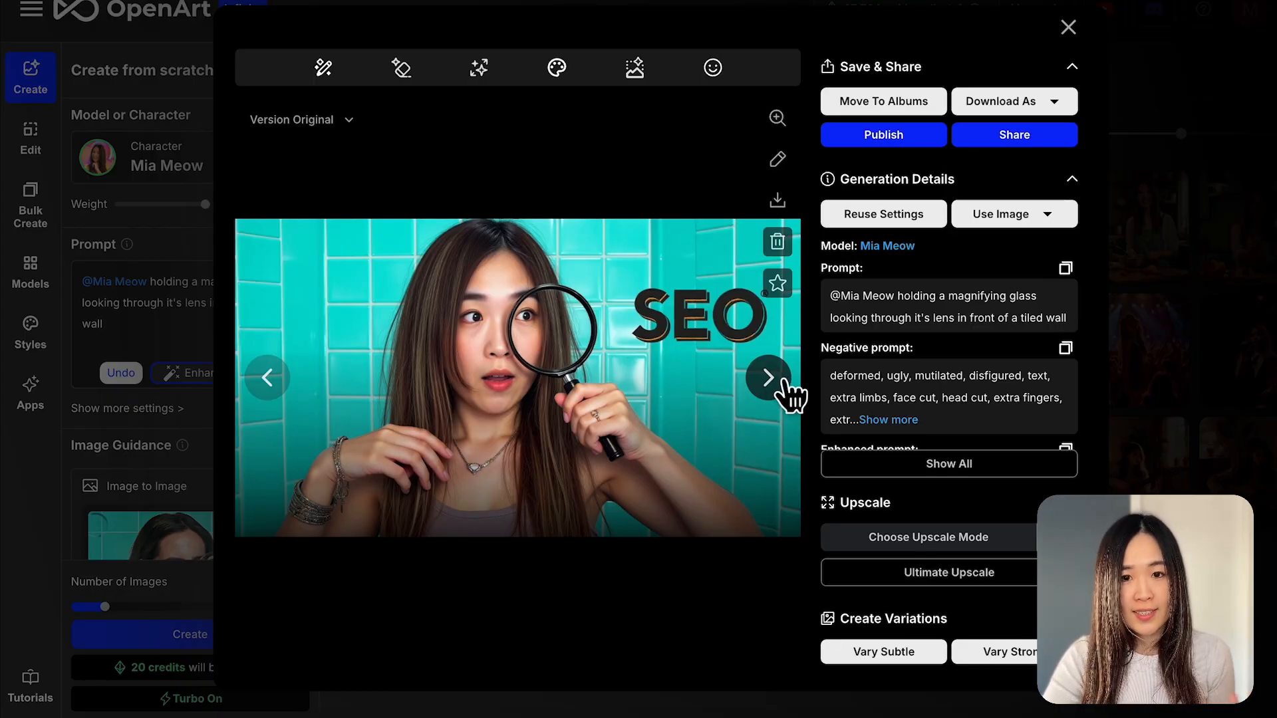
{"action": "left_click", "coordinate": [766, 377]}
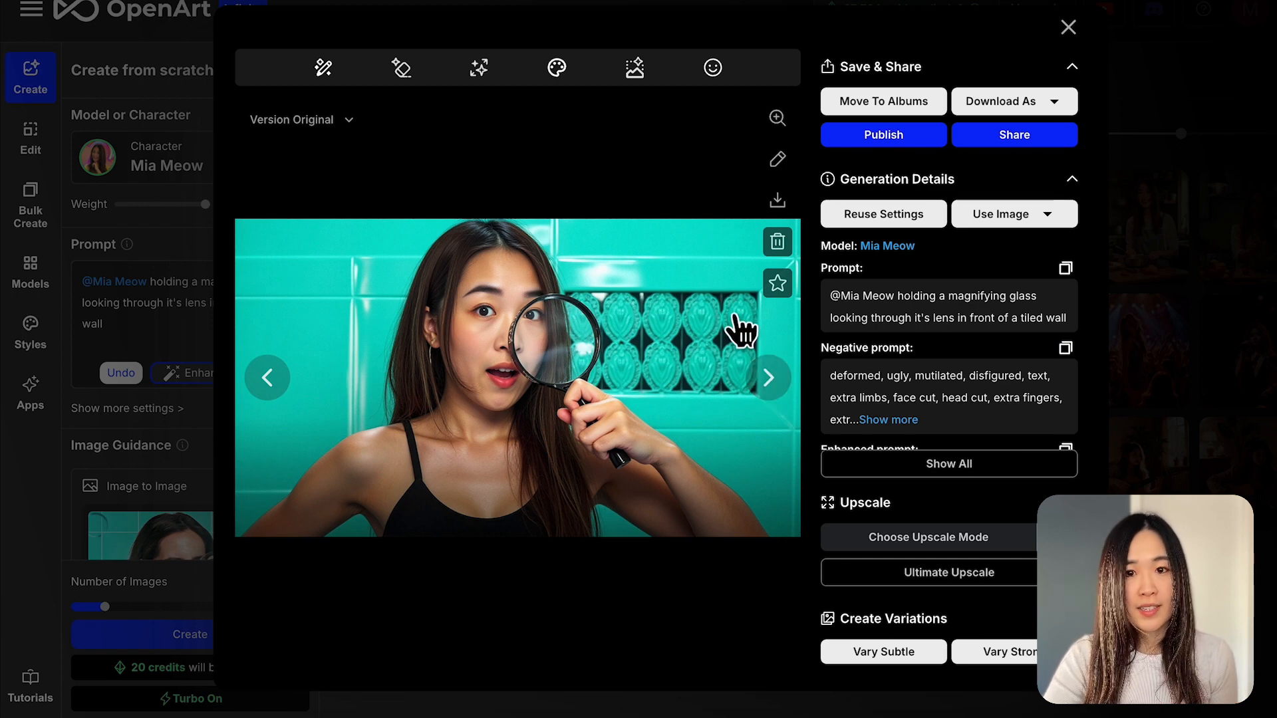
{"action": "left_click", "coordinate": [769, 381]}
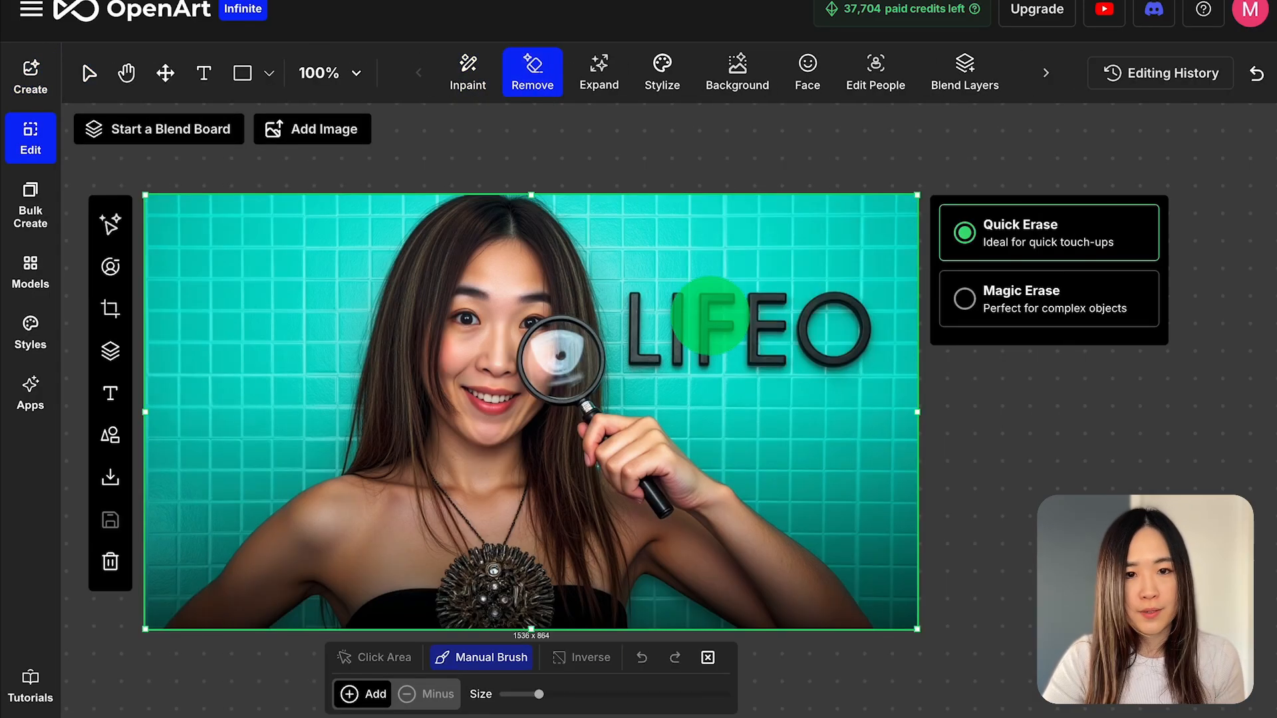
- Erase the "LIFEO" lettering on the wall and the large necklace from the magnifying glass image with Magic Erase
{"action": "mouse_move", "coordinate": [708, 309]}
{"action": "left_mouse_down"}
{"action": "mouse_move", "coordinate": [638, 302]}
{"action": "mouse_move", "coordinate": [641, 349]}
{"action": "mouse_move", "coordinate": [853, 350]}
{"action": "mouse_move", "coordinate": [842, 293]}
{"action": "mouse_move", "coordinate": [717, 289]}
{"action": "mouse_move", "coordinate": [660, 348]}
{"action": "mouse_move", "coordinate": [834, 326]}
{"action": "left_mouse_up"}
{"action": "mouse_move", "coordinate": [561, 576]}
{"action": "left_mouse_down"}
{"action": "mouse_move", "coordinate": [521, 542]}
{"action": "mouse_move", "coordinate": [452, 598]}
{"action": "mouse_move", "coordinate": [536, 649]}
{"action": "left_mouse_up"}
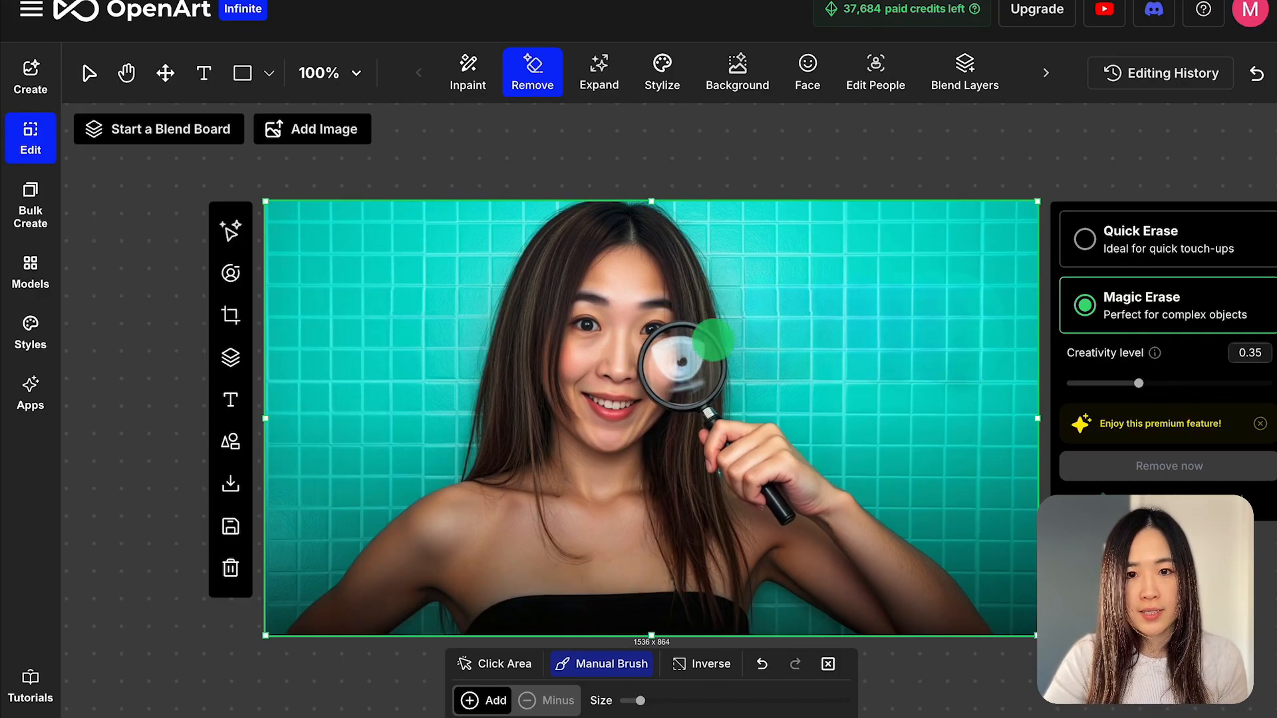
- Start editing the facial expression of the magnifying glass image and choose the Wink preset
{"action": "left_click", "coordinate": [808, 78]}
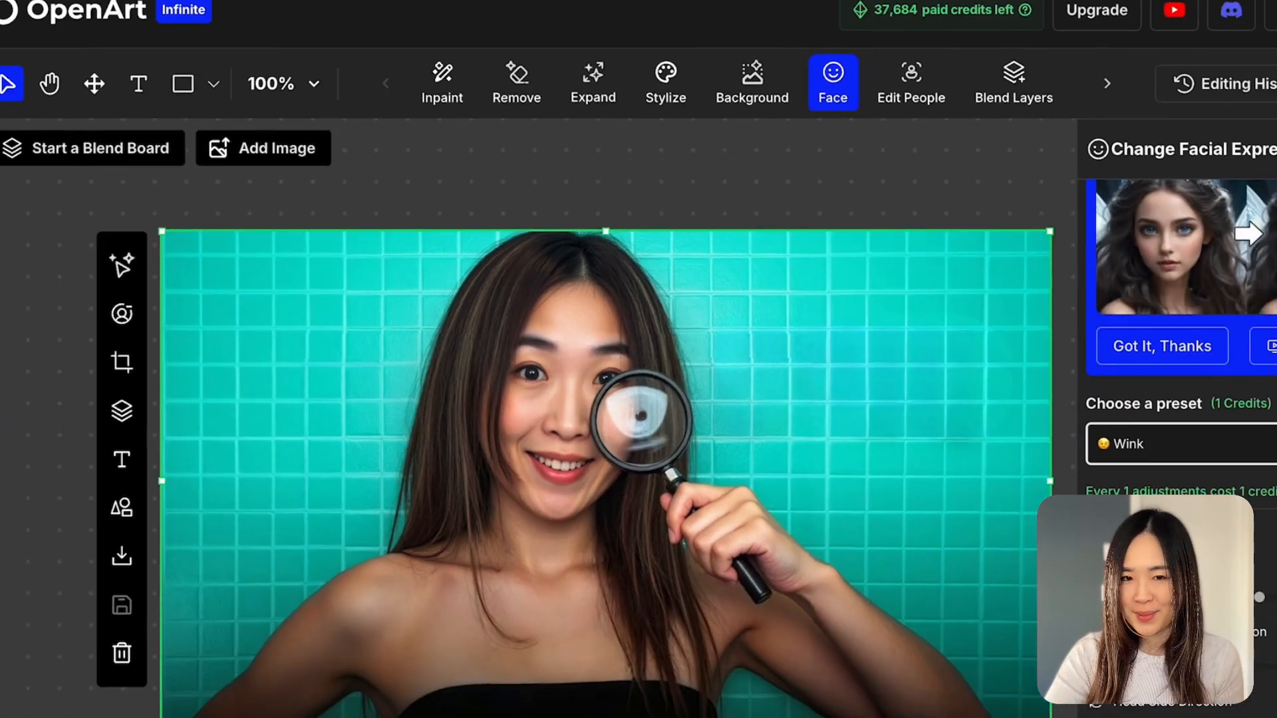